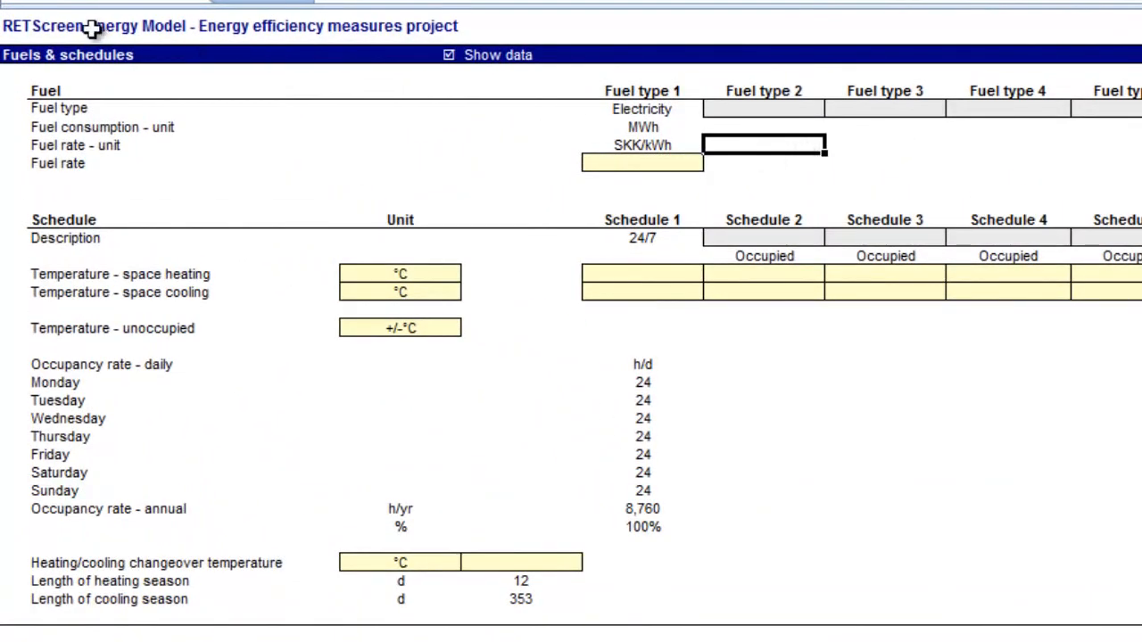
Set Fuel type 2 in the Fuels & schedules section to User-defined fuel.
{"action": "left_click", "coordinate": [83, 54]}
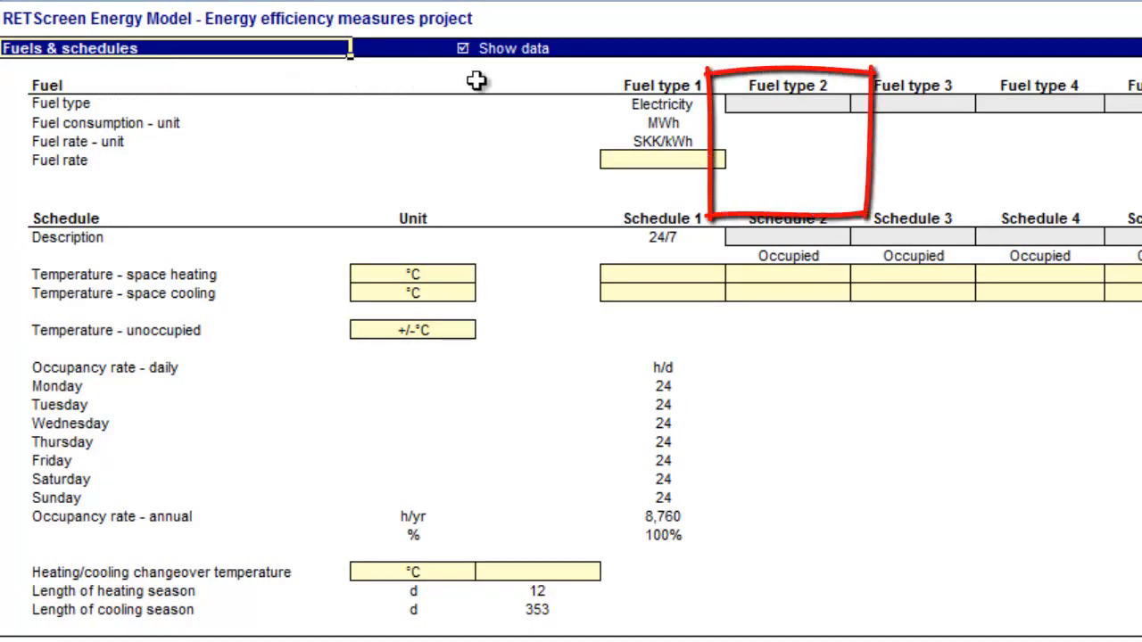
{"action": "left_click", "coordinate": [824, 104]}
{"action": "left_click", "coordinate": [858, 106]}
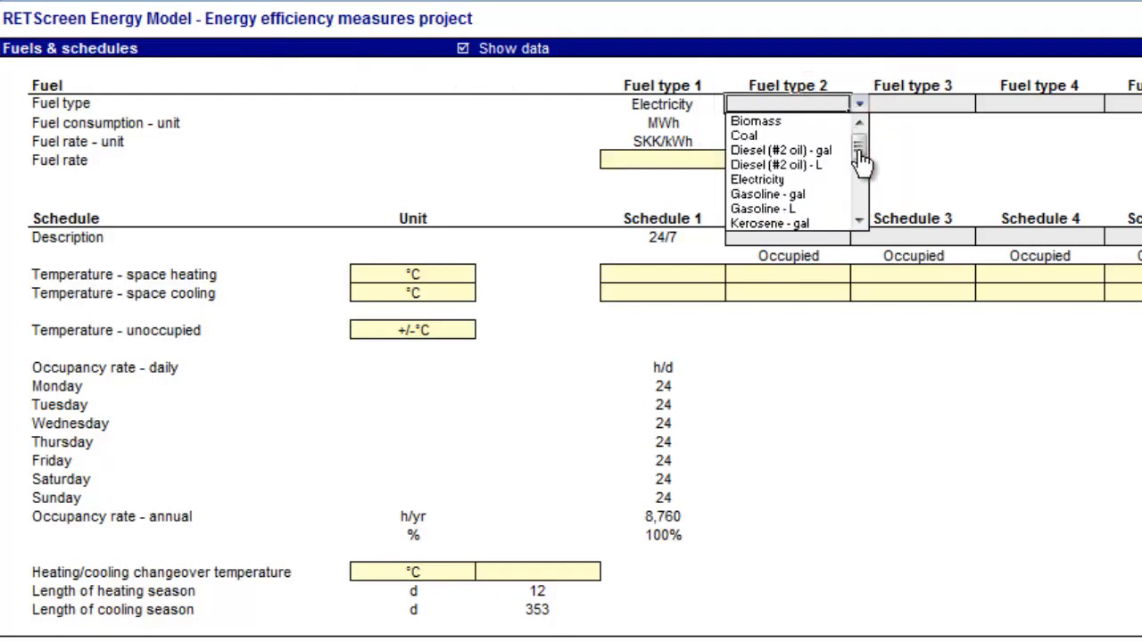
{"action": "left_click_drag", "start_coordinate": [862, 158], "coordinate": [861, 246]}
{"action": "left_click", "coordinate": [776, 223]}
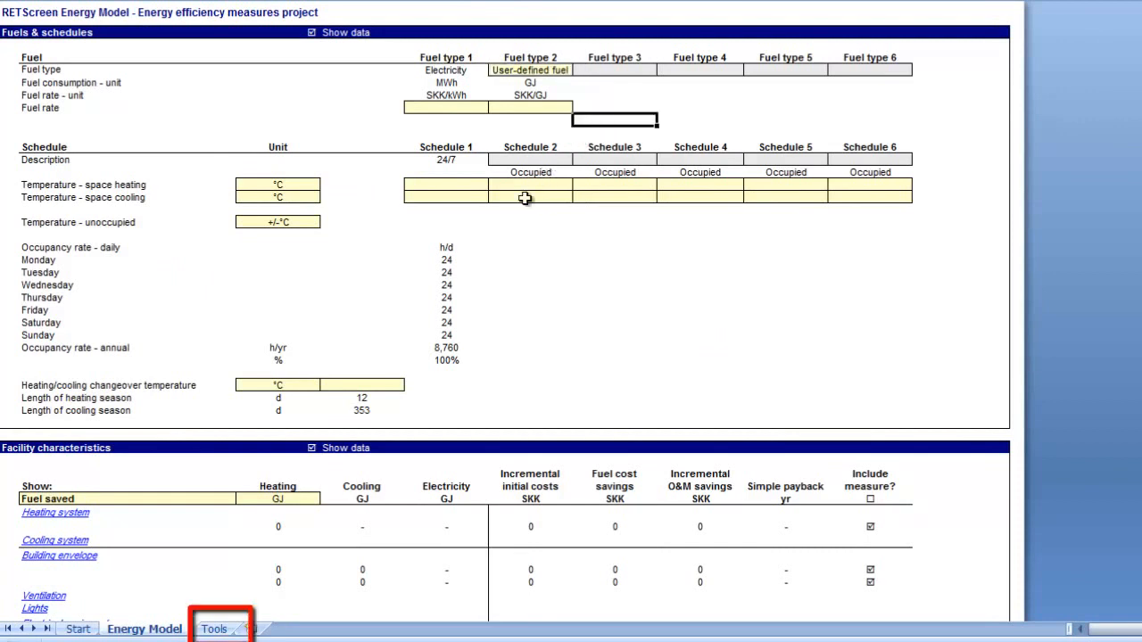
Enable the User-defined fuel tool on the Tools sheet and name the fuel type "District Energy".
{"action": "left_click", "coordinate": [229, 632]}
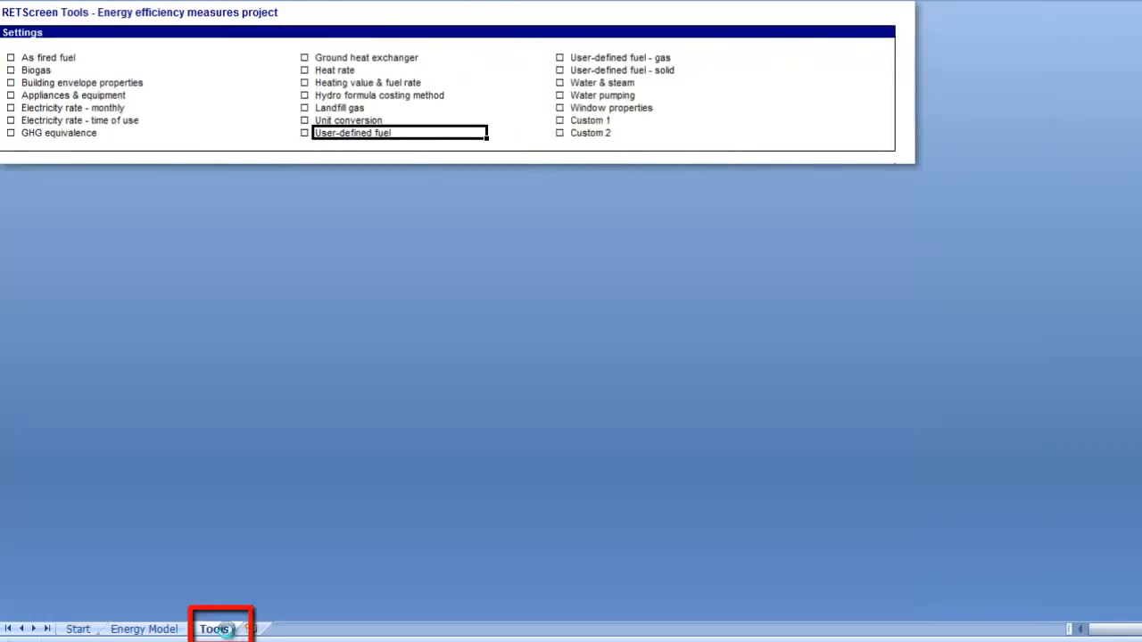
{"action": "left_click", "coordinate": [304, 133]}
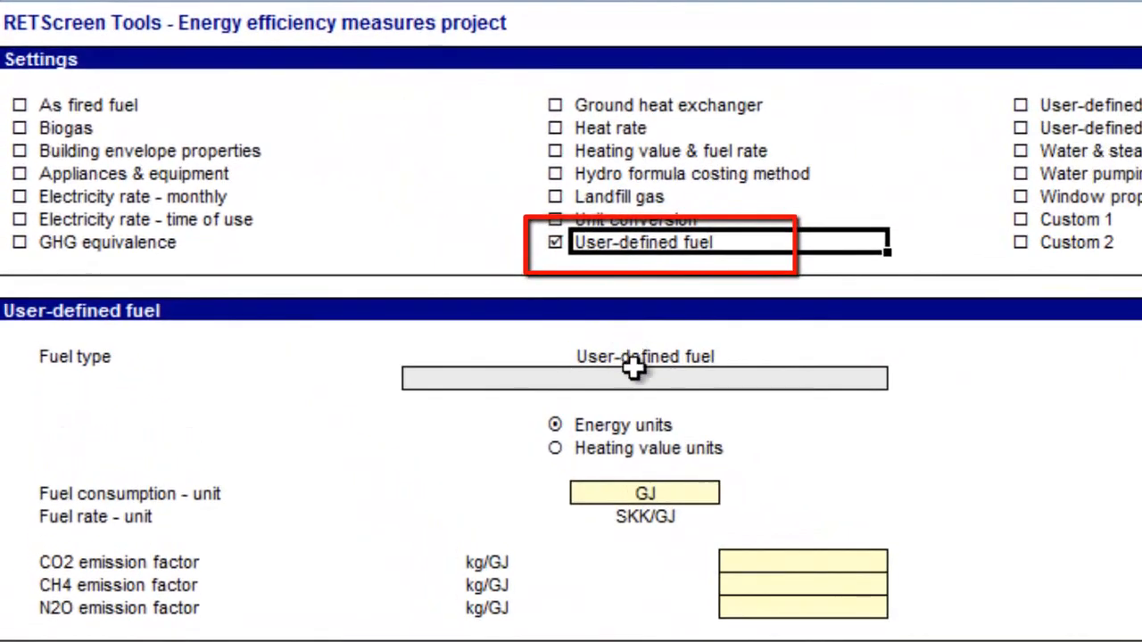
{"action": "left_click", "coordinate": [640, 377]}
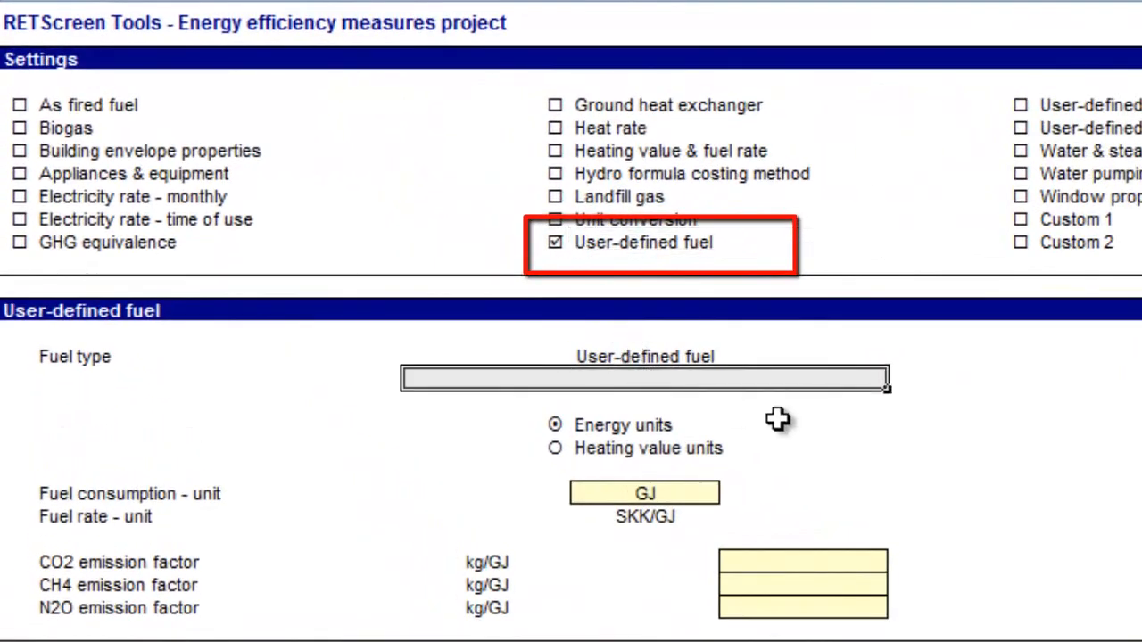
{"action": "type", "text": "Distric"}
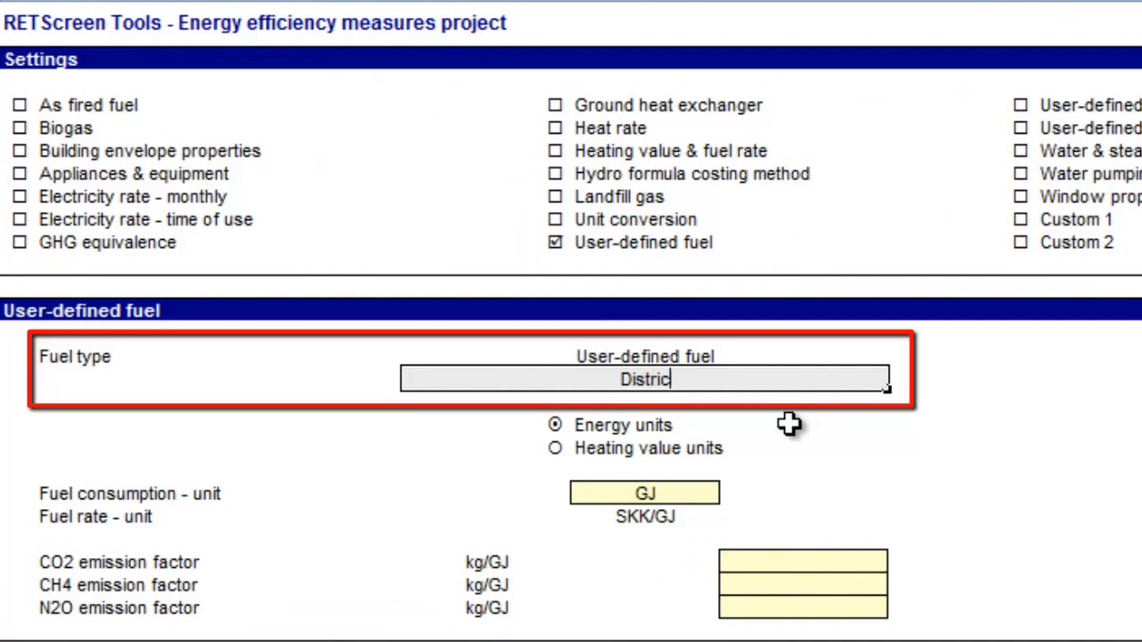
{"action": "type", "text": "t Energy"}
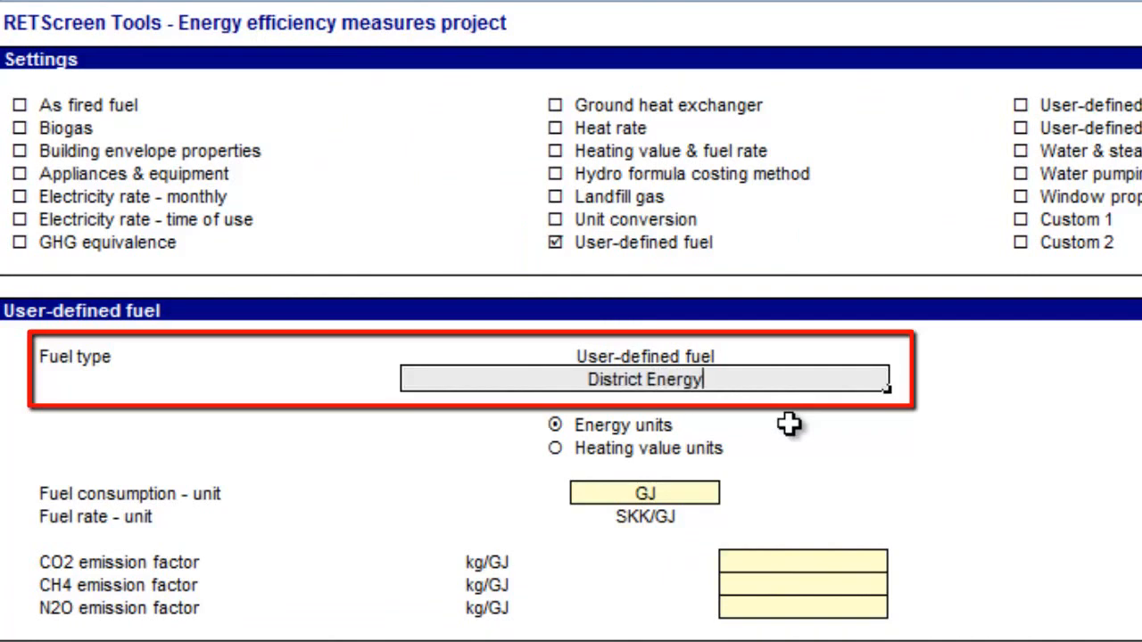
{"action": "key", "text": "Return"}
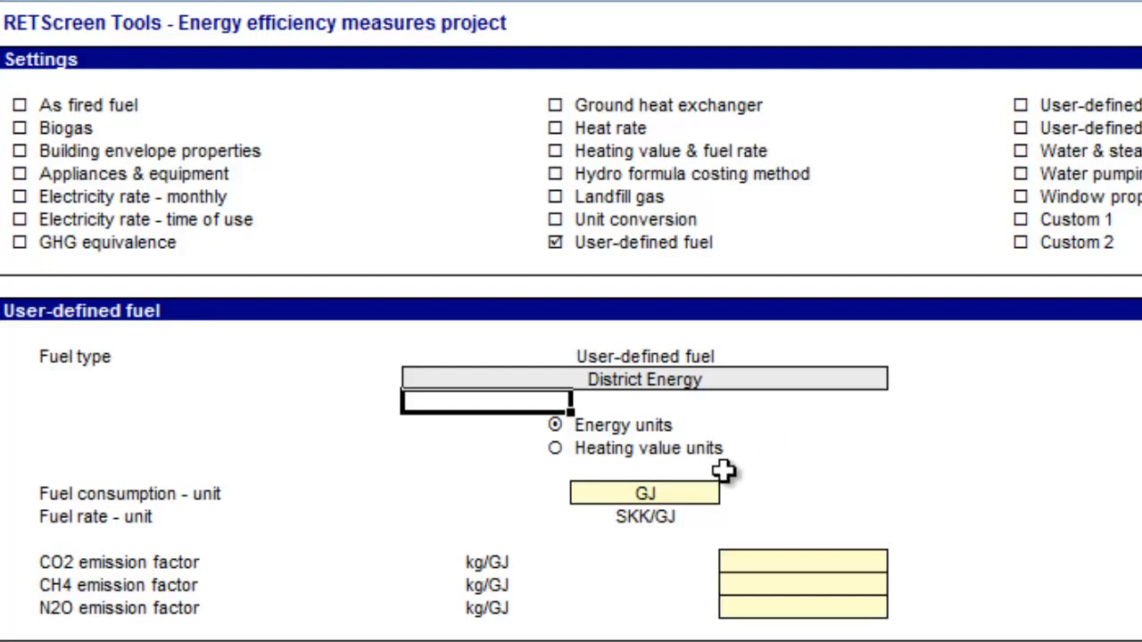
Define the District Energy fuel in energy units with GJ as its fuel consumption unit.
{"action": "left_click", "coordinate": [556, 423]}
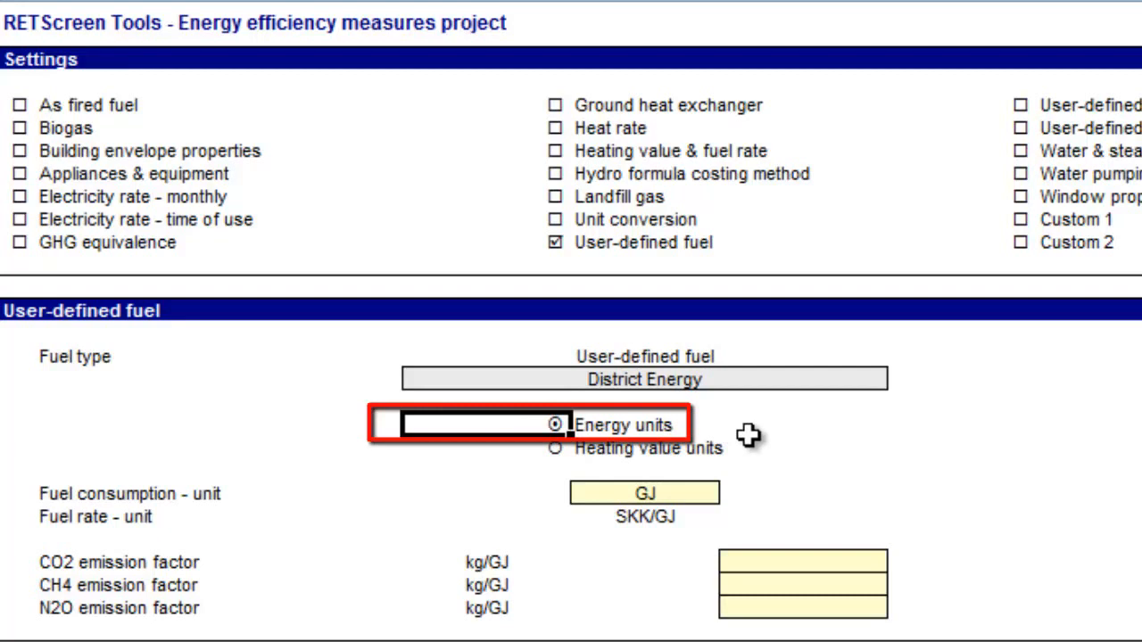
{"action": "left_click", "coordinate": [709, 495]}
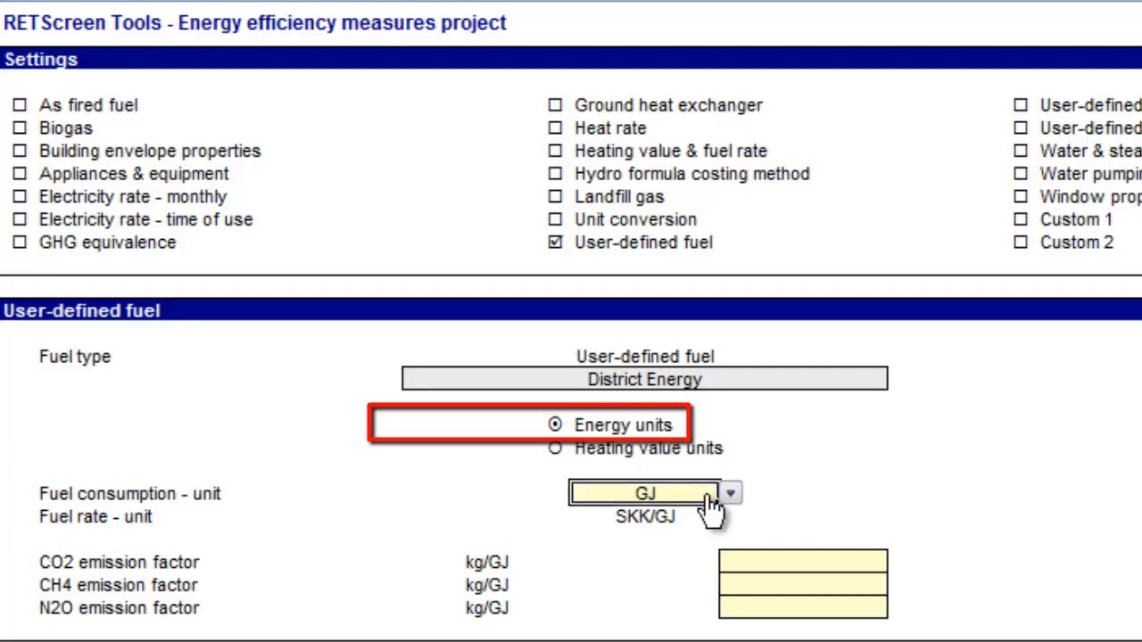
{"action": "left_click", "coordinate": [732, 496]}
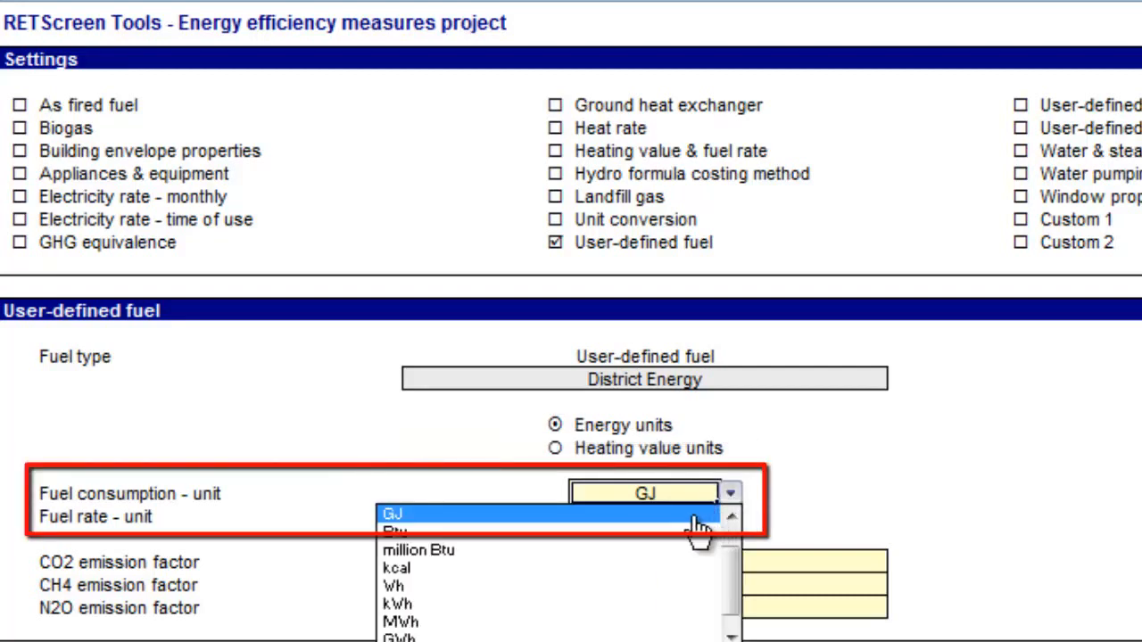
{"action": "left_click", "coordinate": [697, 515]}
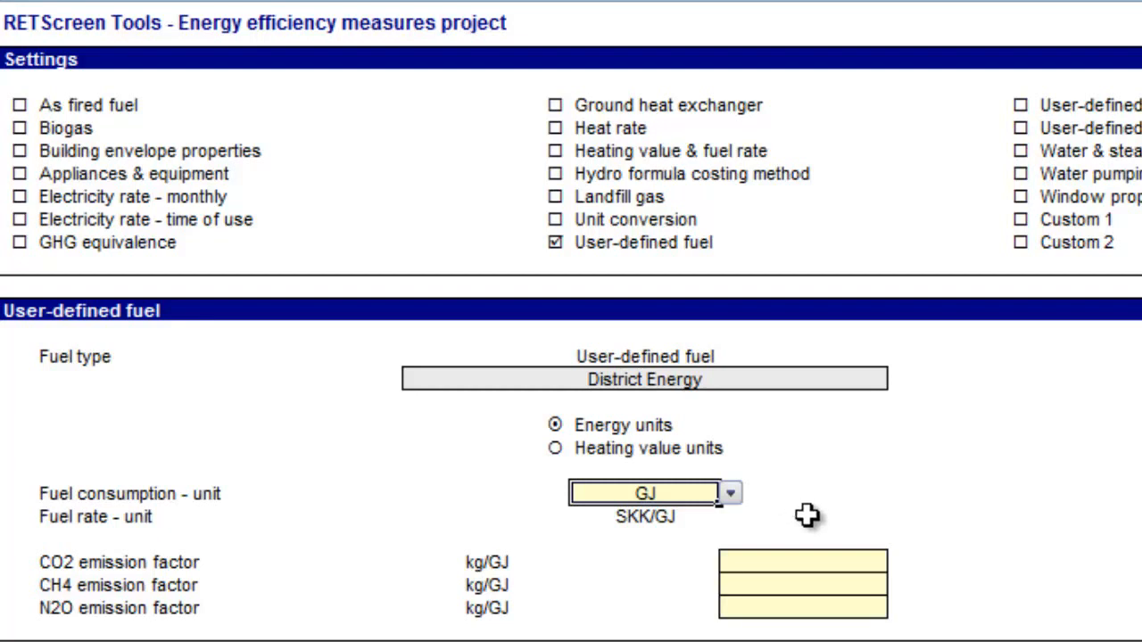
Enter the District Energy emission factors in kg/GJ: CO2 77.8571, CH4 0.0057 and N2O 0.0014.
{"action": "left_click", "coordinate": [819, 557]}
{"action": "type", "text": "77"}
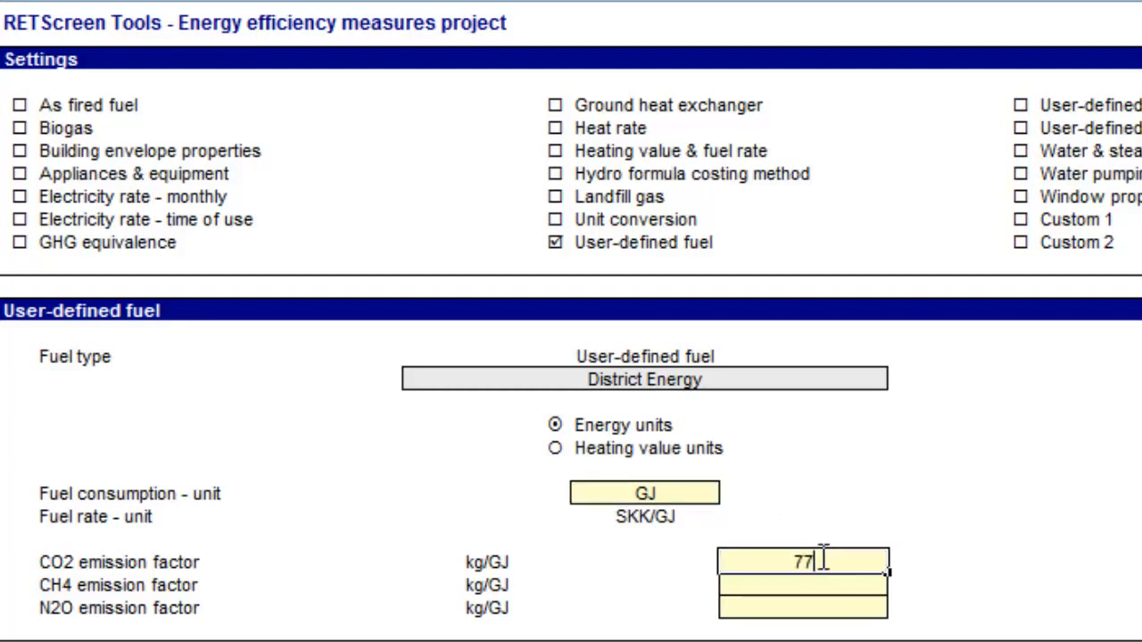
{"action": "type", "text": ".8571"}
{"action": "key", "text": "Return"}
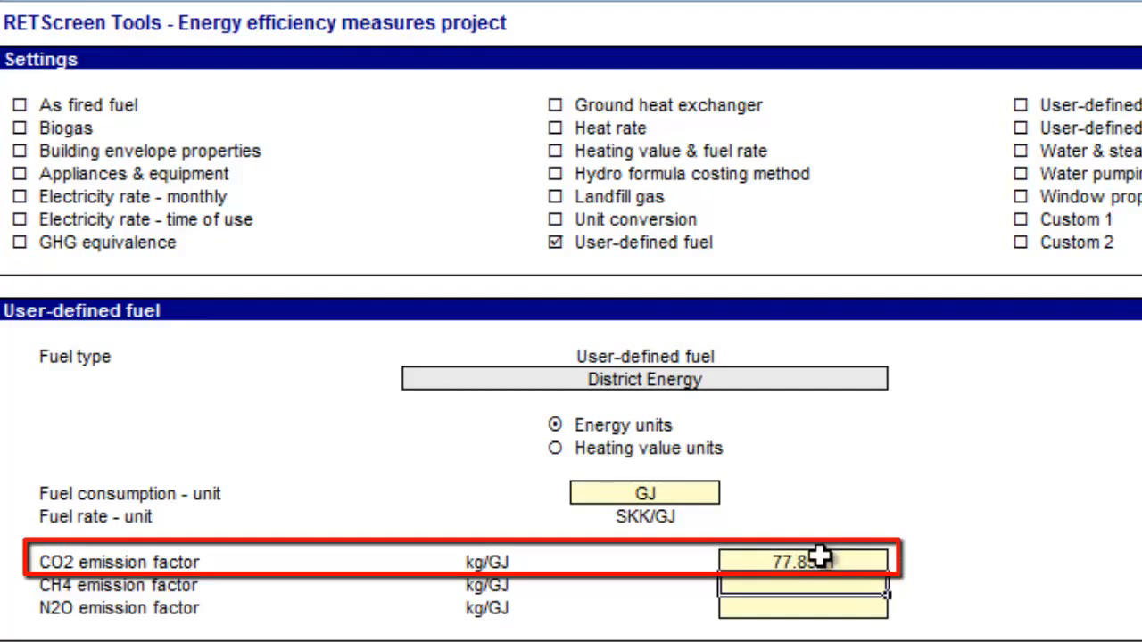
{"action": "type", "text": ".0057"}
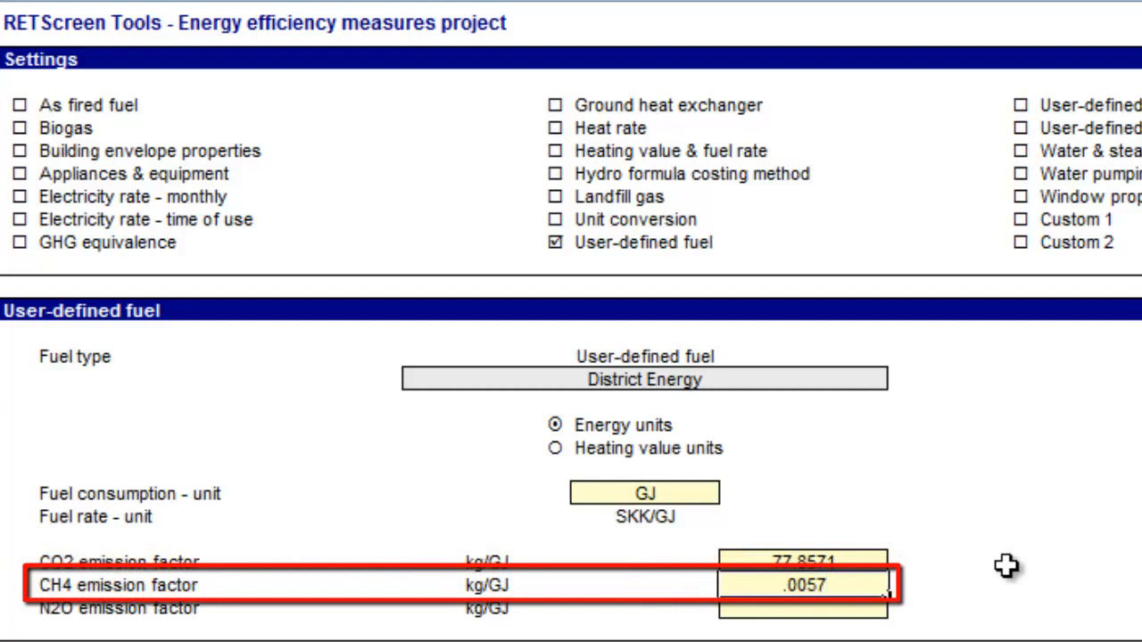
{"action": "key", "text": "Return"}
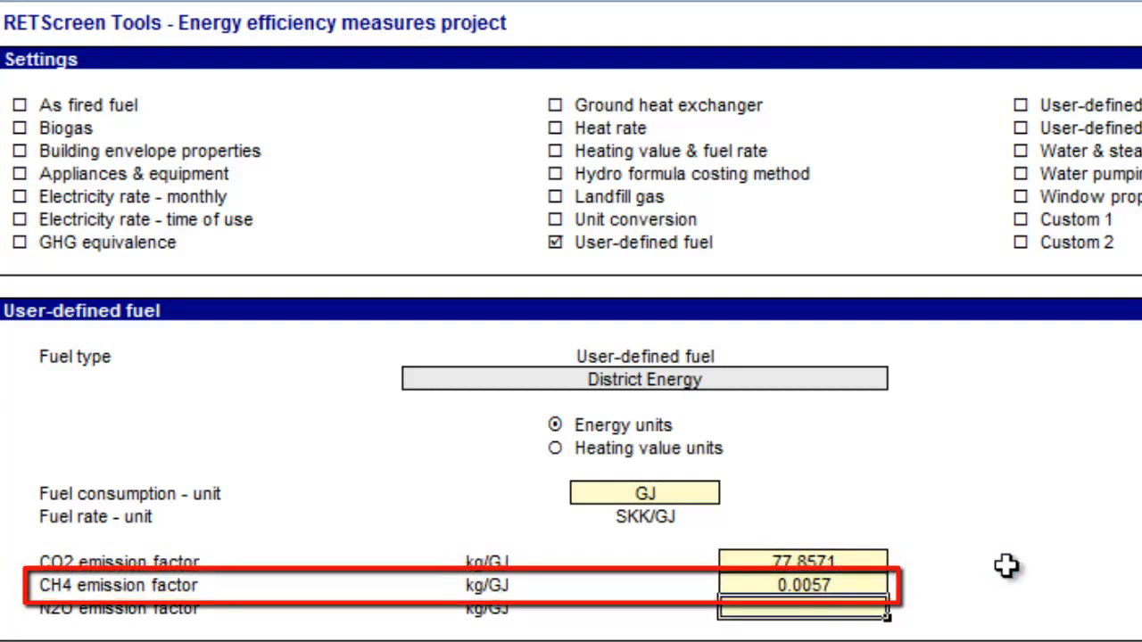
{"action": "type", "text": ".0014"}
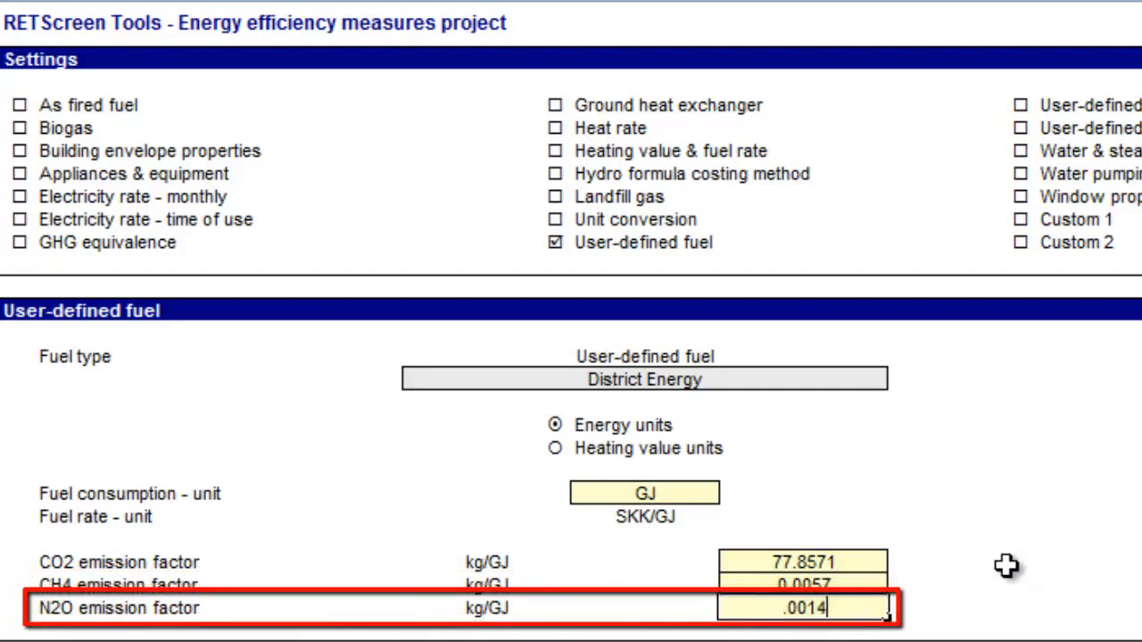
{"action": "key", "text": "Return"}
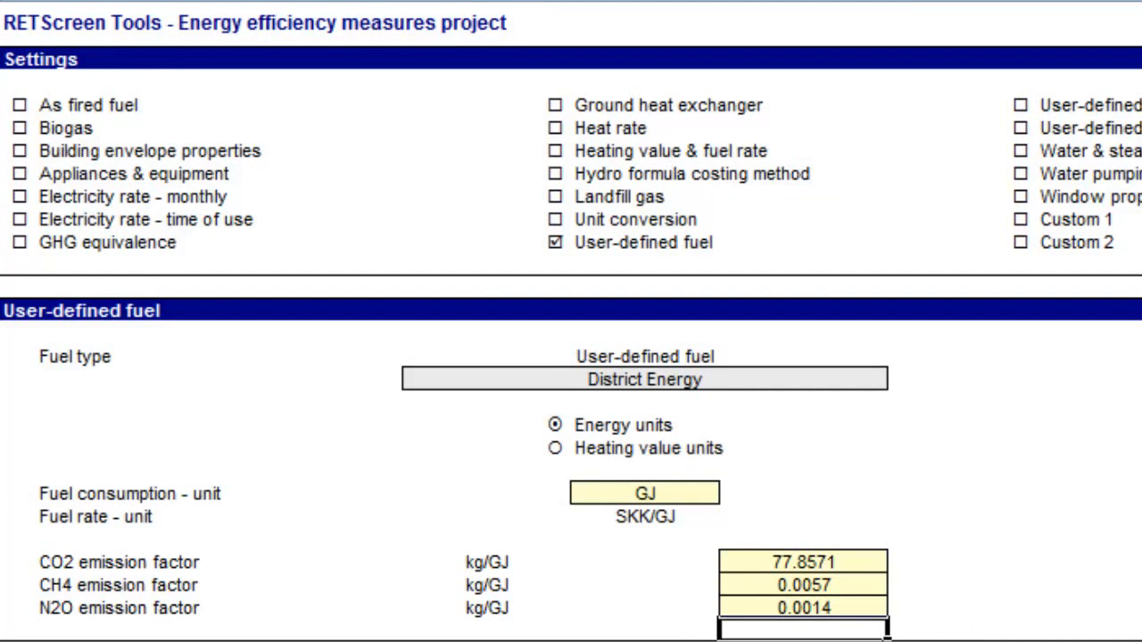
Return to the Energy Model sheet and set the fuel rate of Fuel type 2 to 585 SKK/GJ.
{"action": "left_click", "coordinate": [143, 624]}
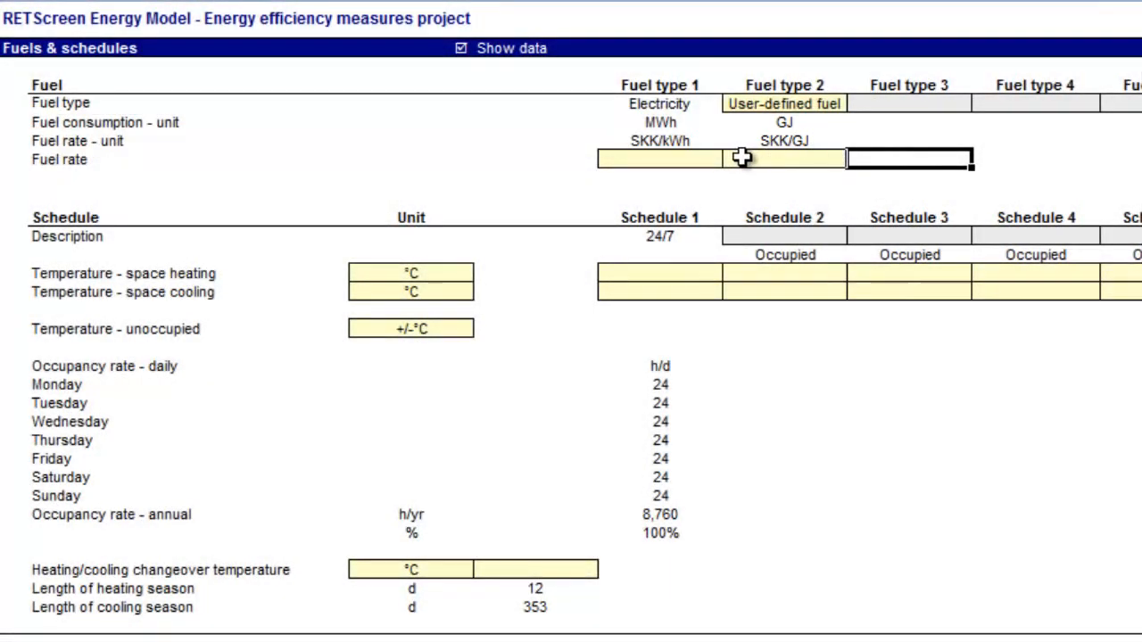
{"action": "left_click", "coordinate": [741, 158]}
{"action": "type", "text": "585"}
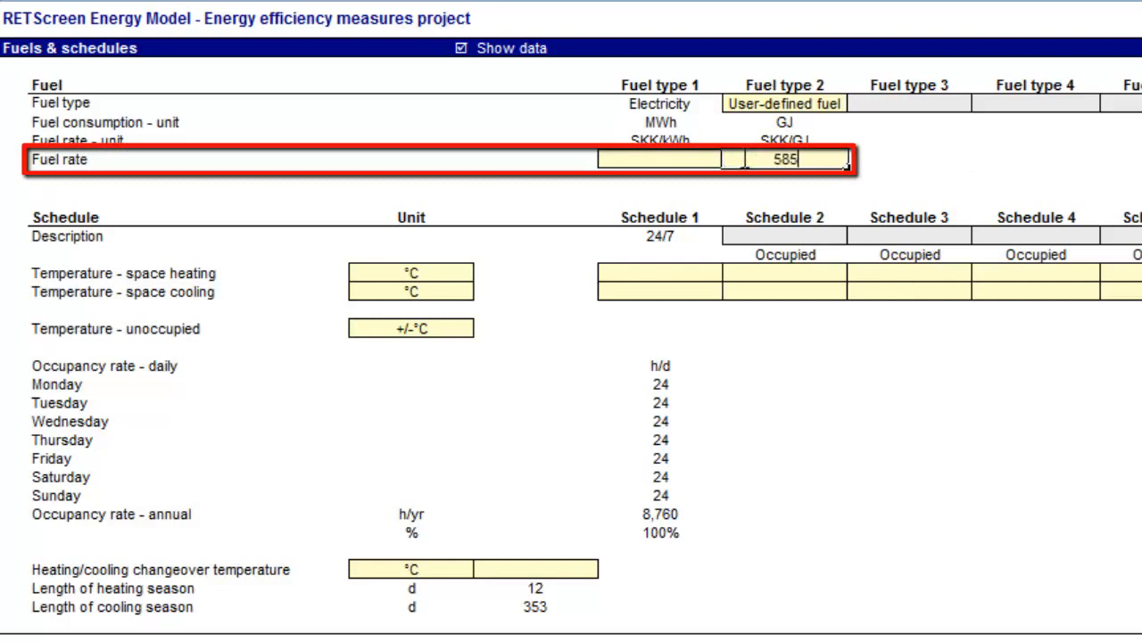
{"action": "key", "text": "Return"}
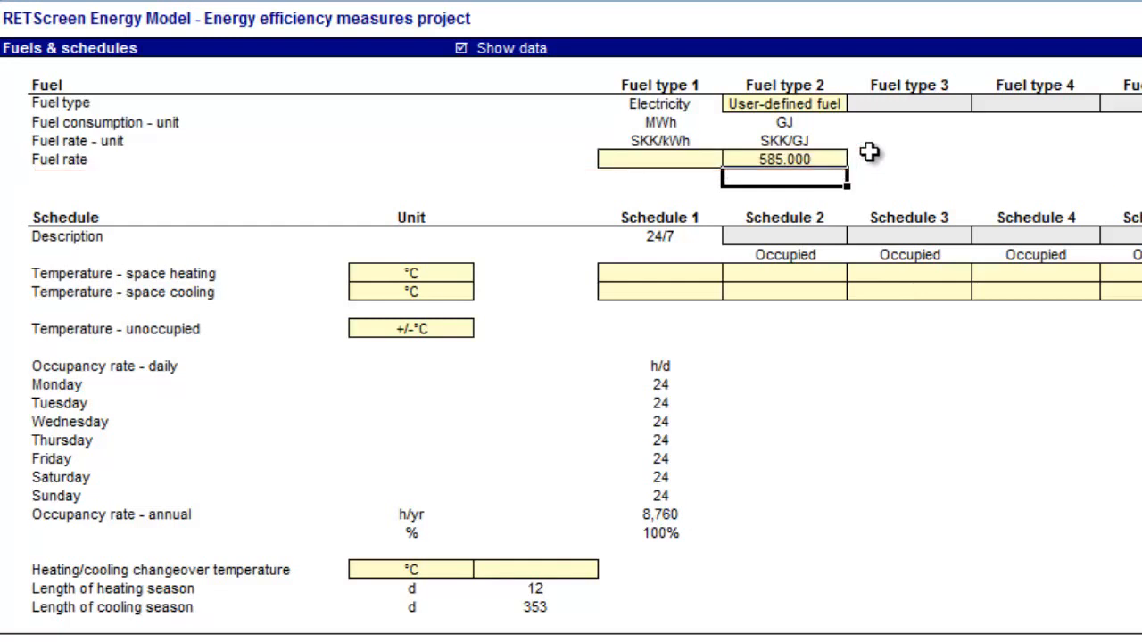
Set the space heating temperature to 20 °C for both Schedule 1 and Schedule 2.
{"action": "left_click", "coordinate": [101, 214]}
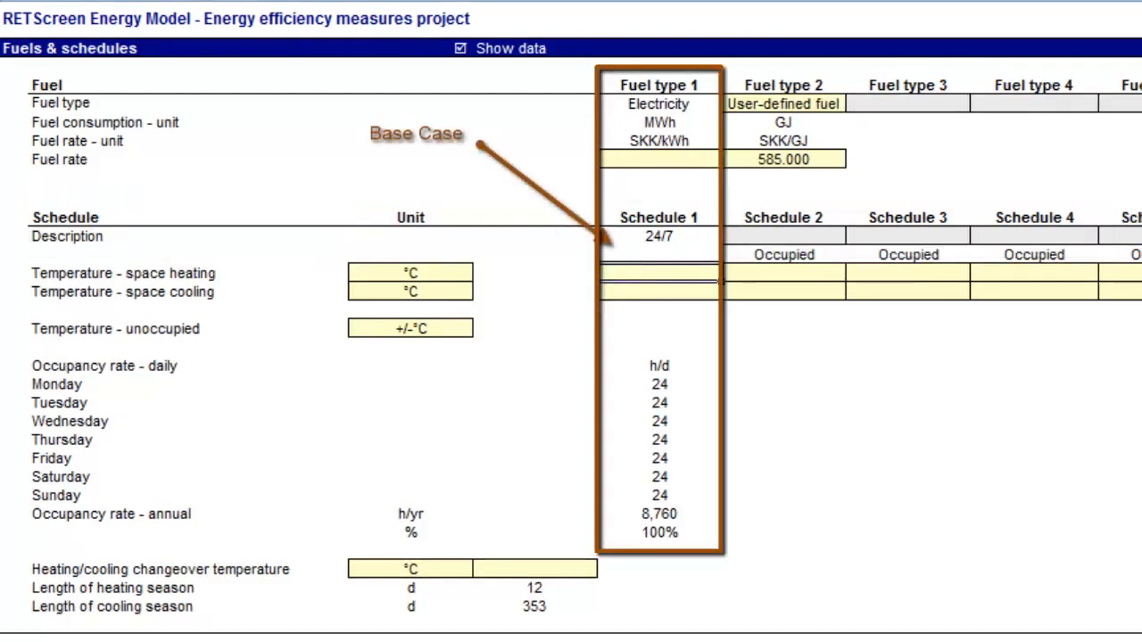
{"action": "type", "text": "20"}
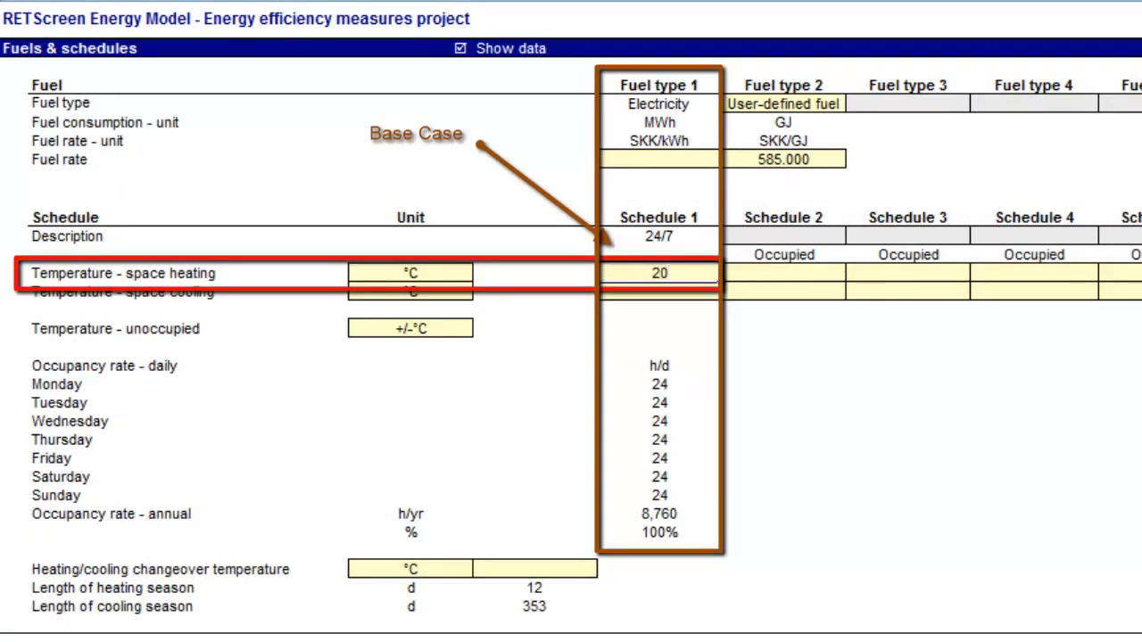
{"action": "key", "text": "Return"}
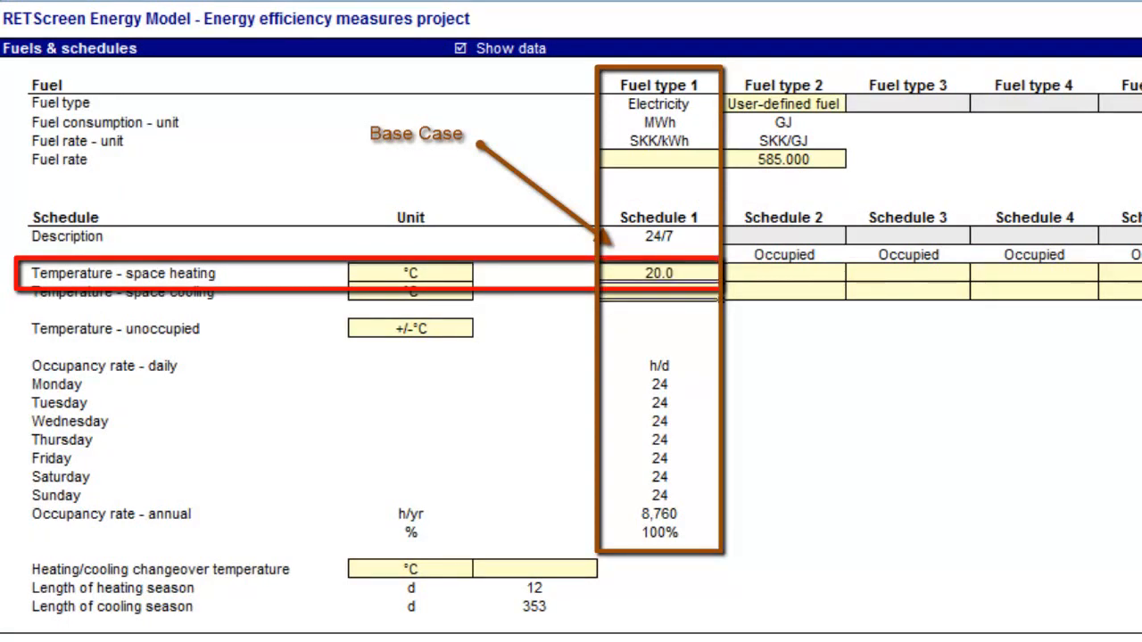
{"action": "key", "text": "Up"}
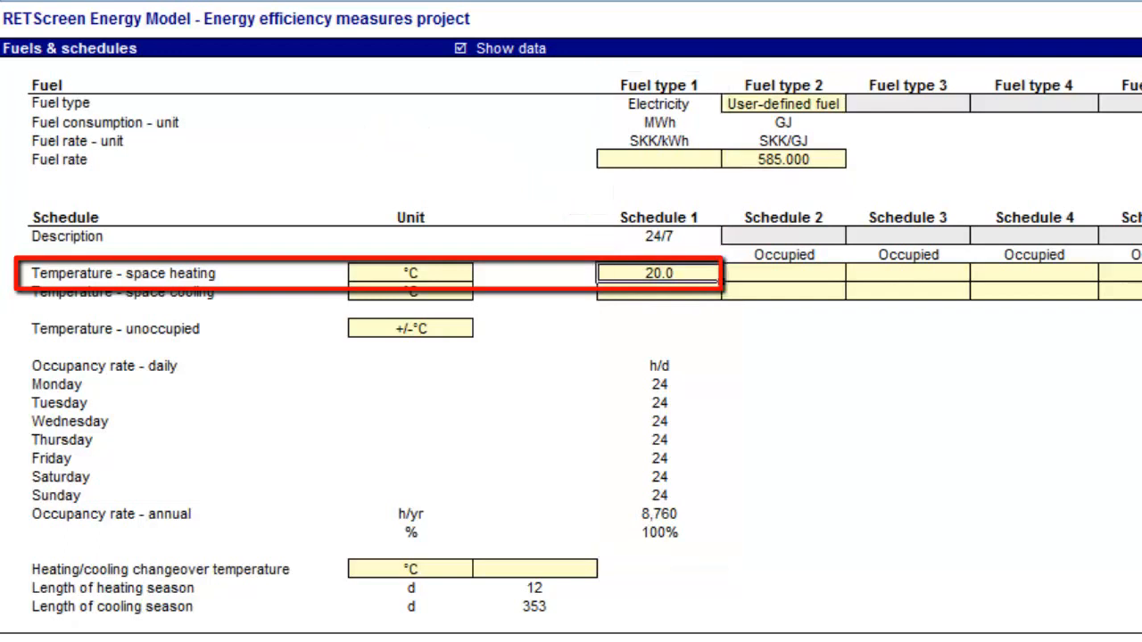
{"action": "key", "text": "Right"}
{"action": "type", "text": "20"}
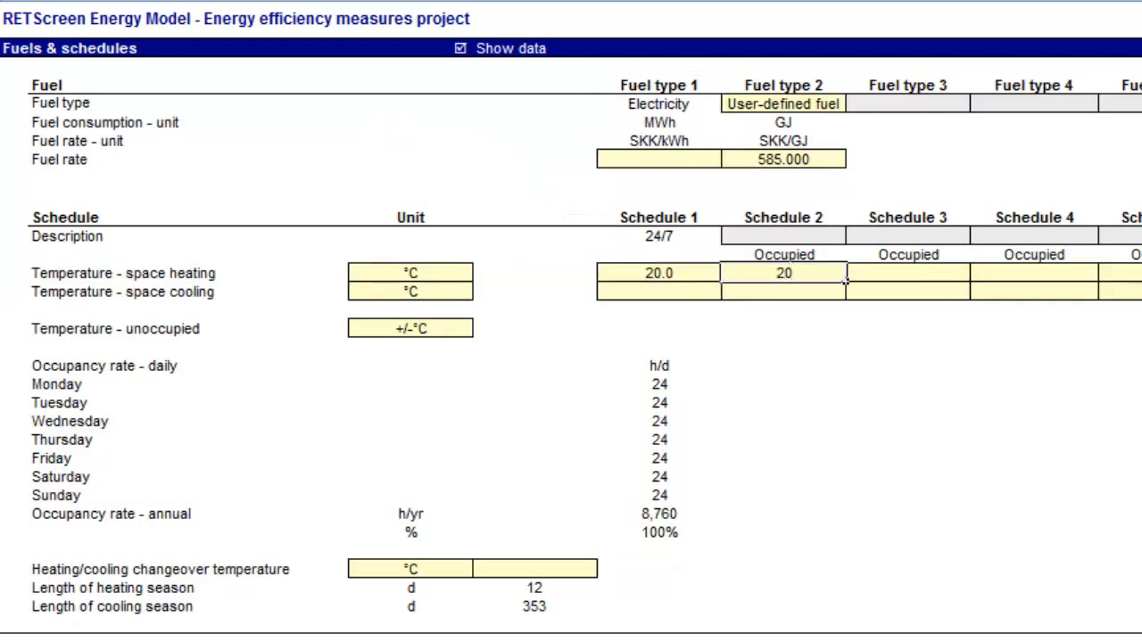
{"action": "key", "text": "Return"}
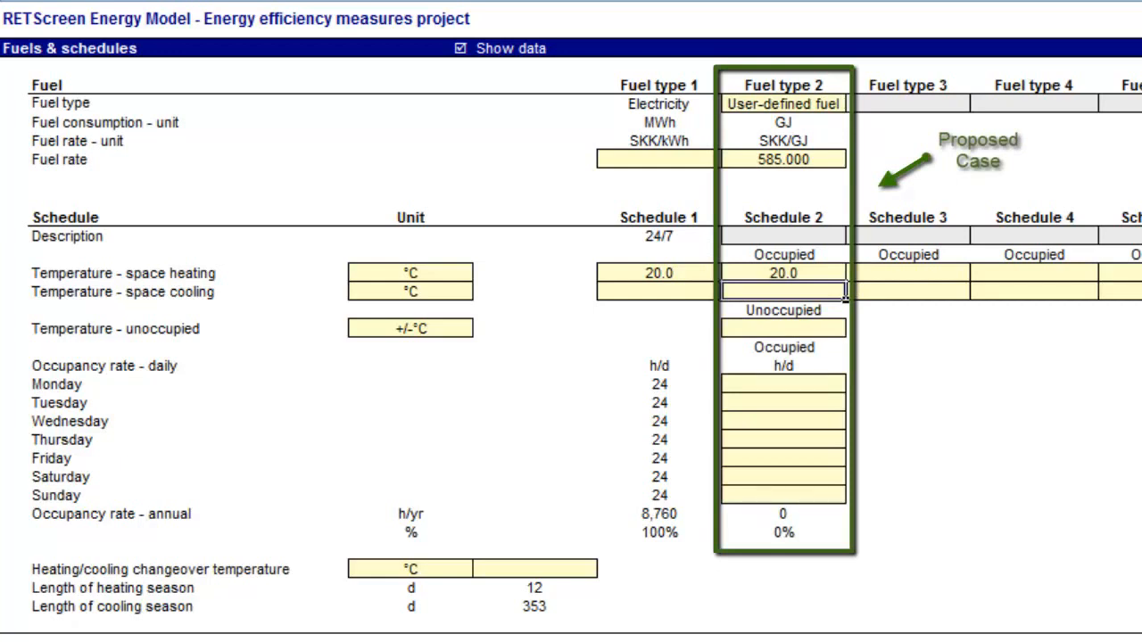
Set the space cooling temperature to 20 °C for Schedules 1 and 2, and Schedule 2's unoccupied temperature to +/-2 °C.
{"action": "left_click", "coordinate": [658, 291]}
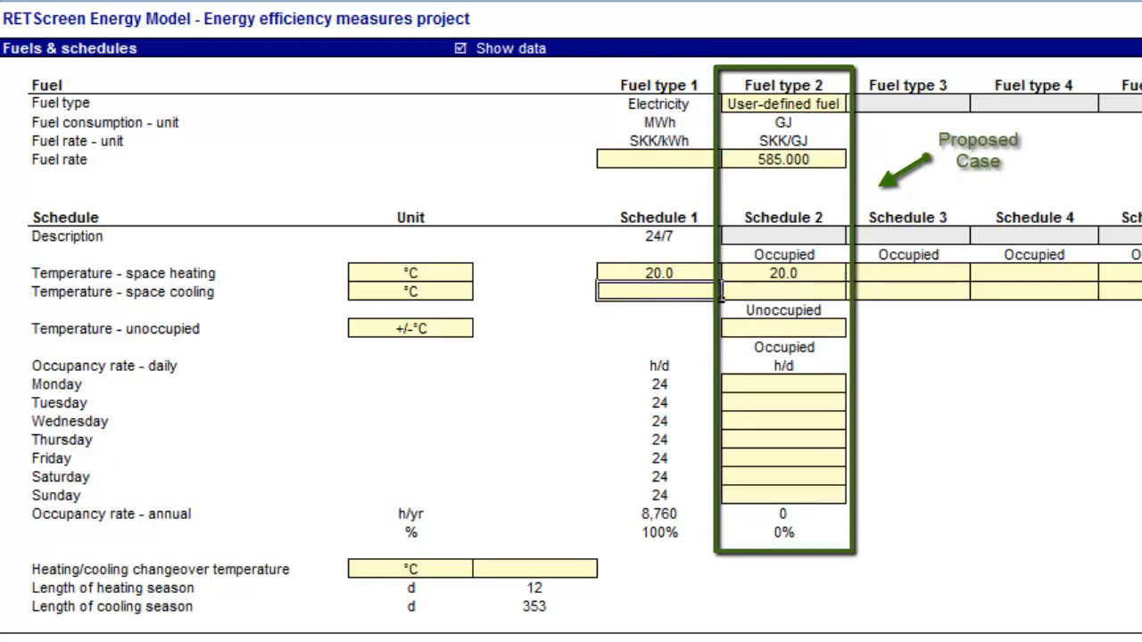
{"action": "type", "text": "20"}
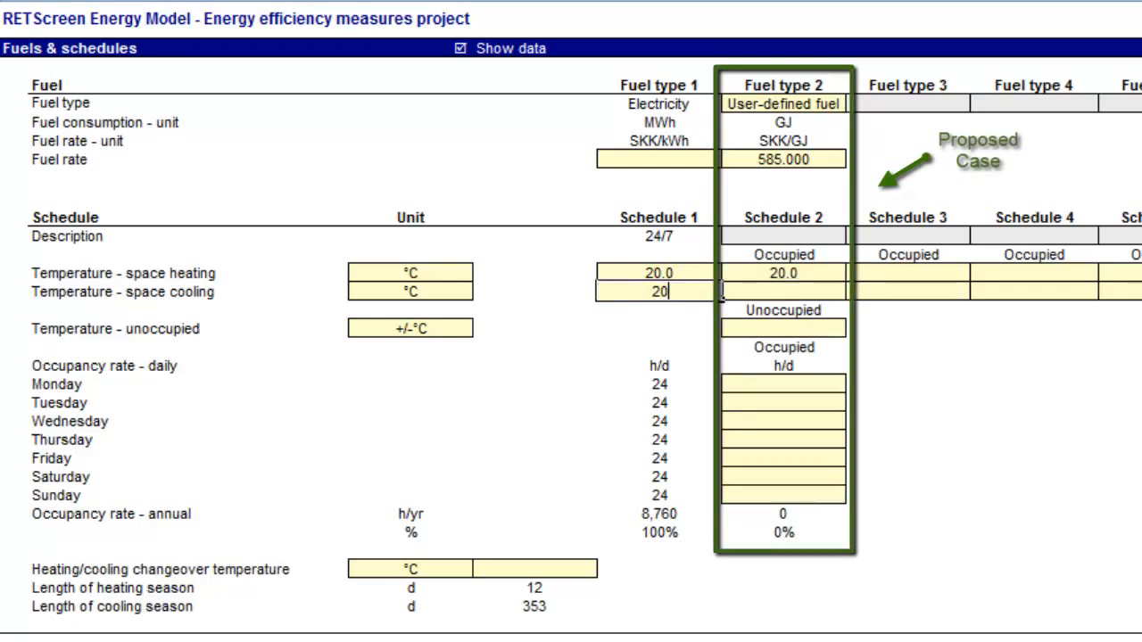
{"action": "key", "text": "Return"}
{"action": "key", "text": "Up"}
{"action": "key", "text": "Right"}
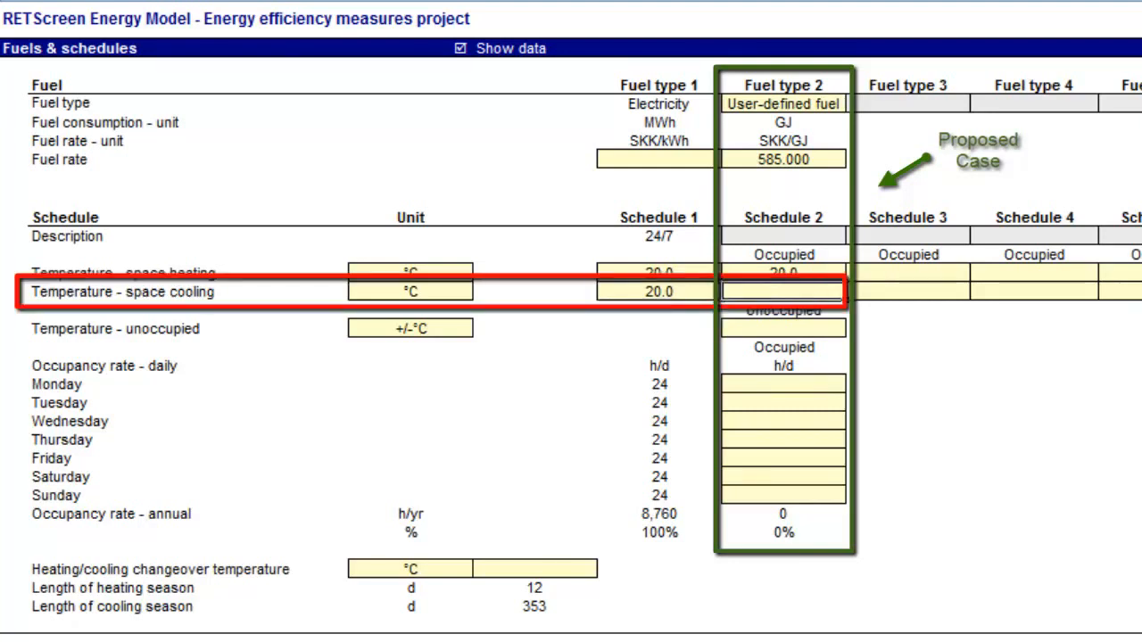
{"action": "type", "text": "20"}
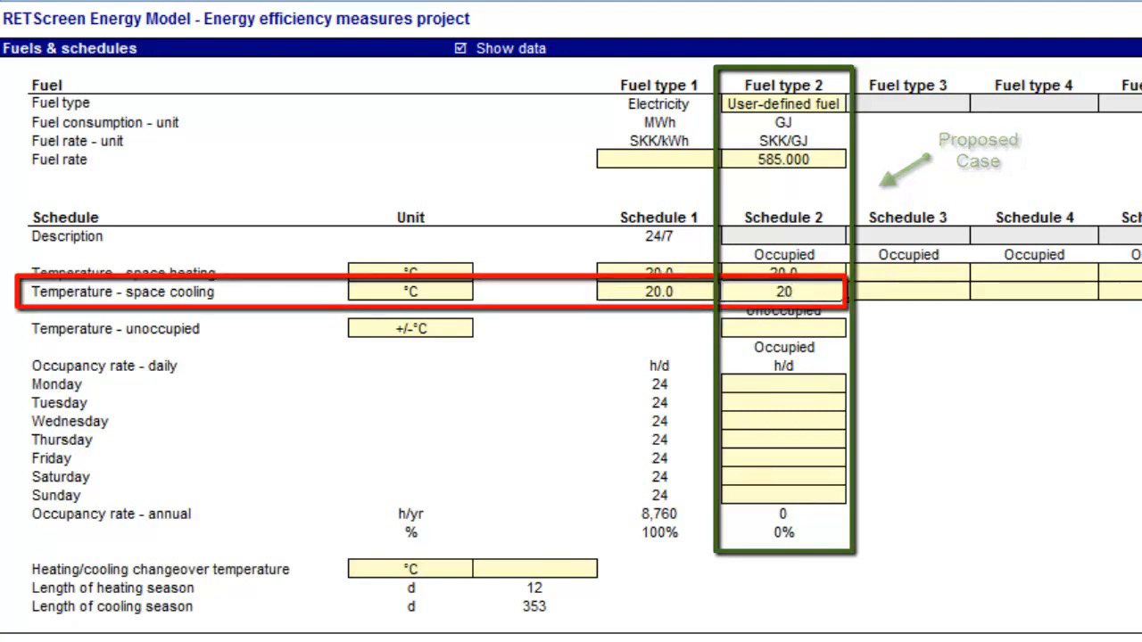
{"action": "key", "text": "Return"}
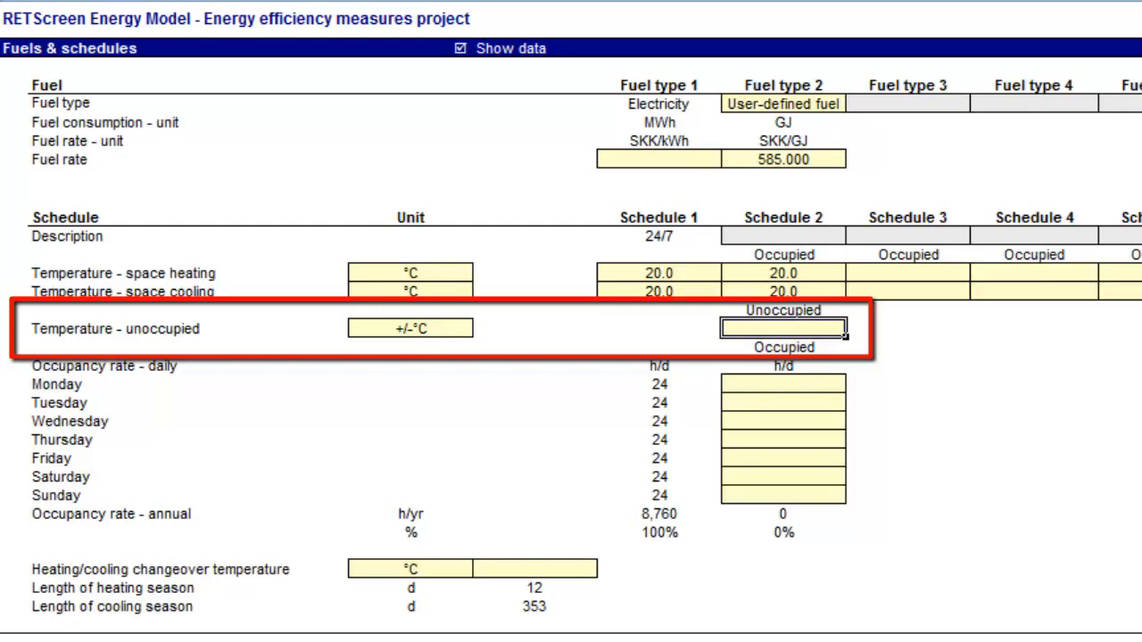
{"action": "type", "text": "2"}
{"action": "key", "text": "Return"}
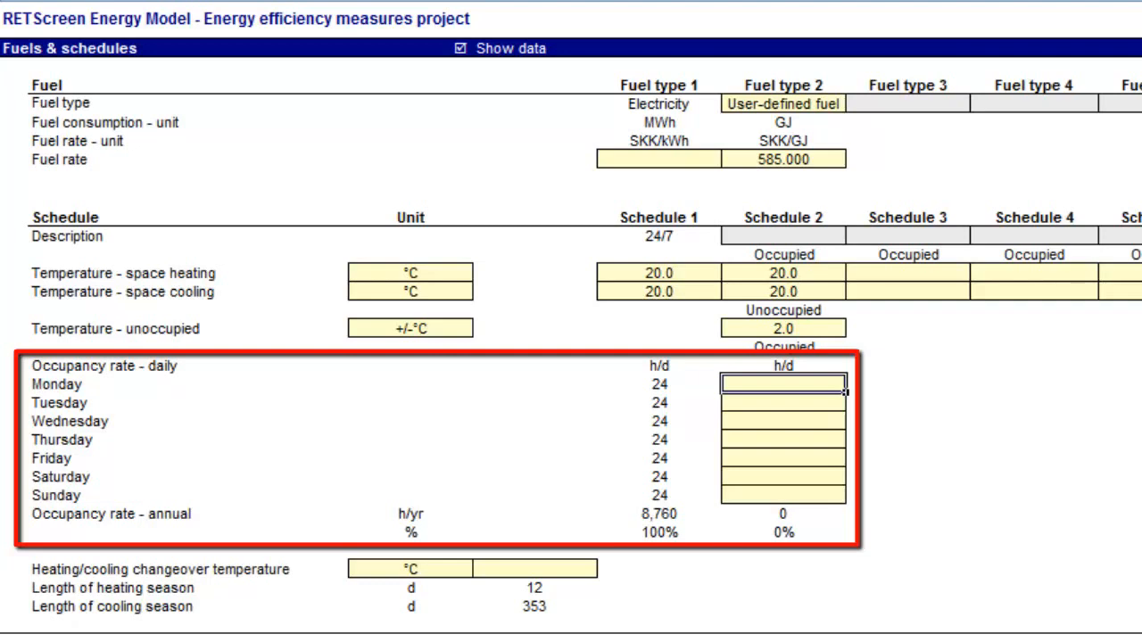
Set Schedule 2's daily occupancy rate to 12 h/d for Monday through Friday and 0 h/d for Saturday and Sunday.
{"action": "type", "text": "12"}
{"action": "key", "text": "Return"}
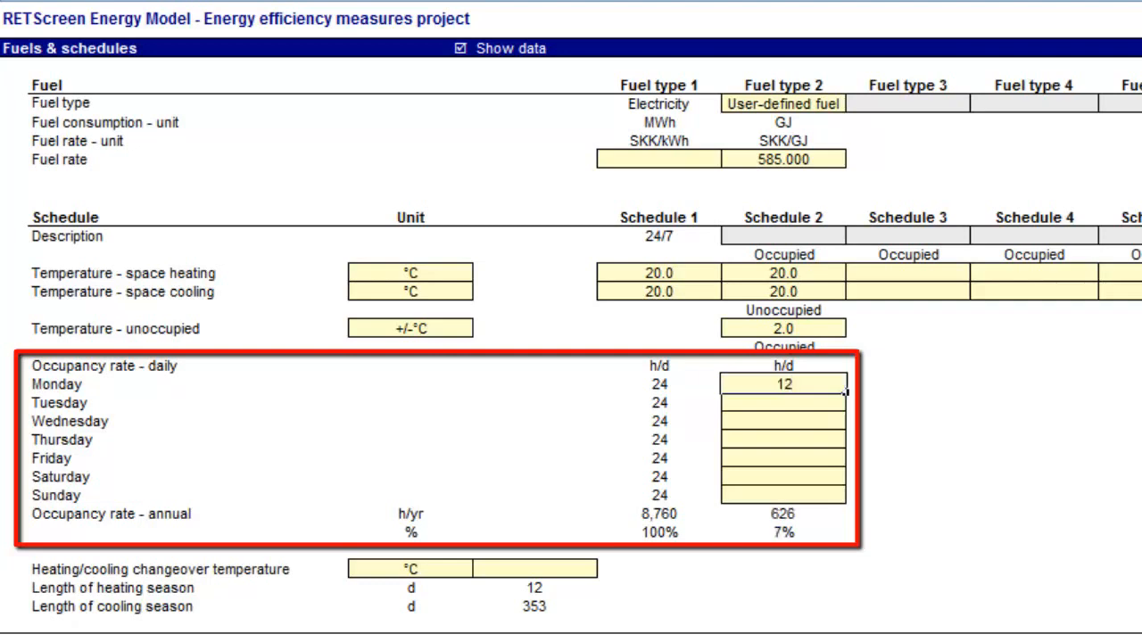
{"action": "left_click", "coordinate": [839, 384]}
{"action": "left_click_drag", "start_coordinate": [847, 391], "coordinate": [838, 463]}
{"action": "left_click", "coordinate": [835, 476]}
{"action": "type", "text": "0"}
{"action": "key", "text": "Return"}
{"action": "type", "text": "0"}
{"action": "key", "text": "Return"}
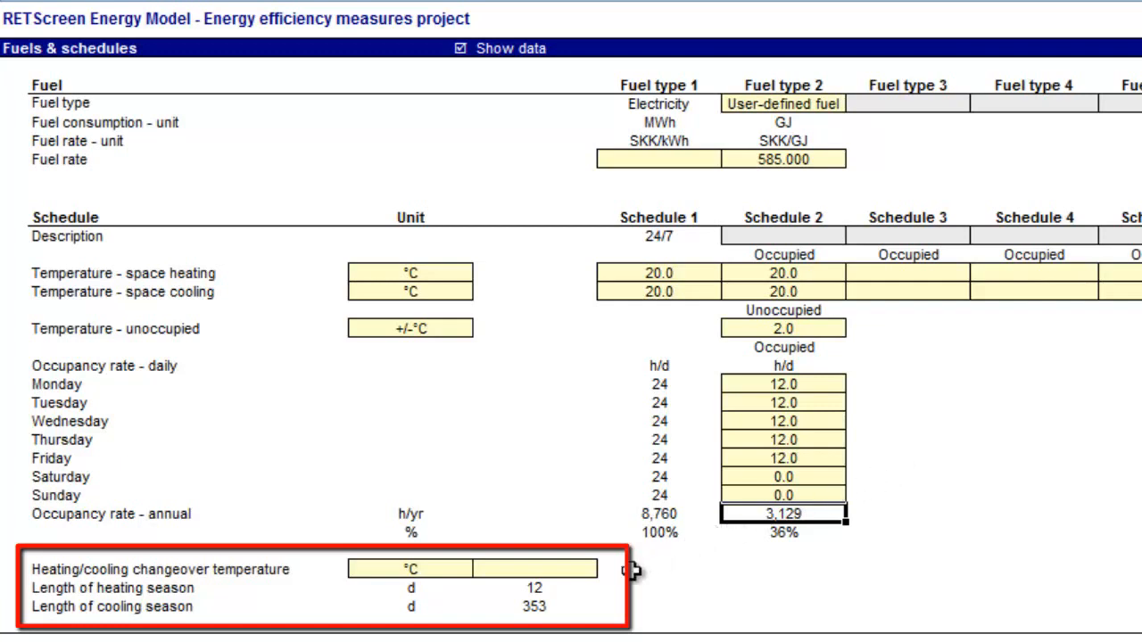
Set the heating/cooling changeover temperature to 16 °C.
{"action": "left_click", "coordinate": [584, 567]}
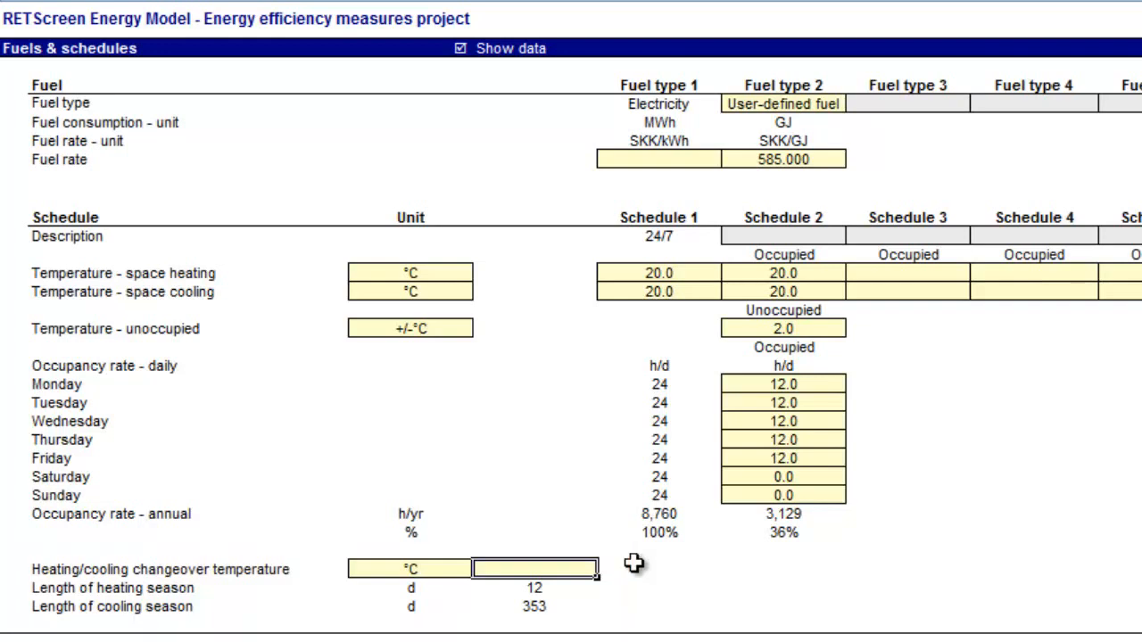
{"action": "type", "text": "16"}
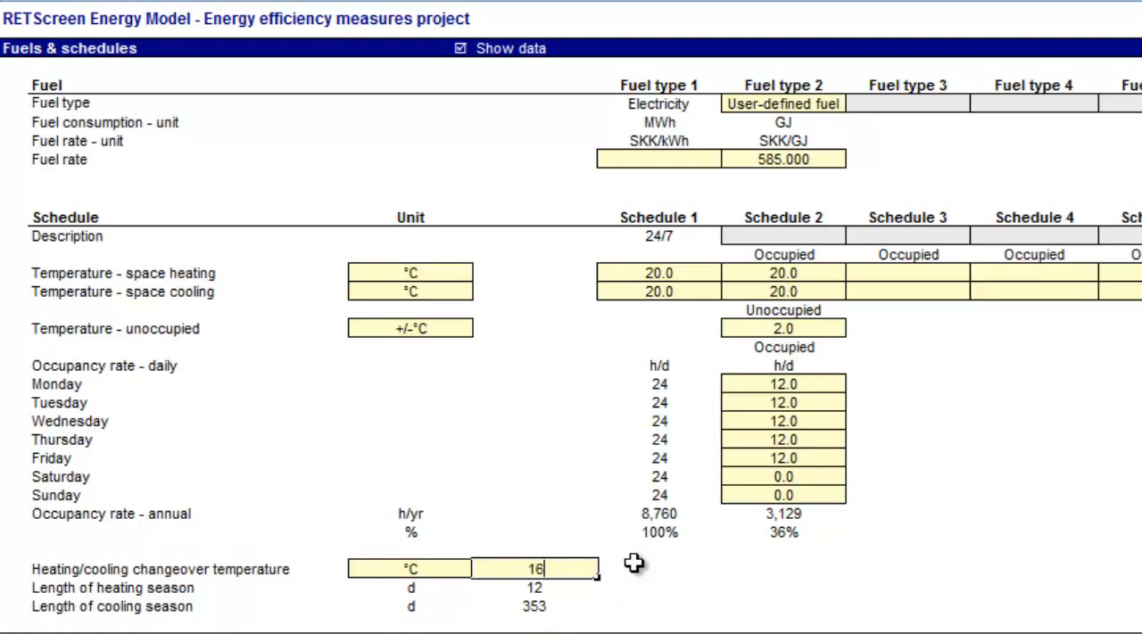
{"action": "key", "text": "Return"}
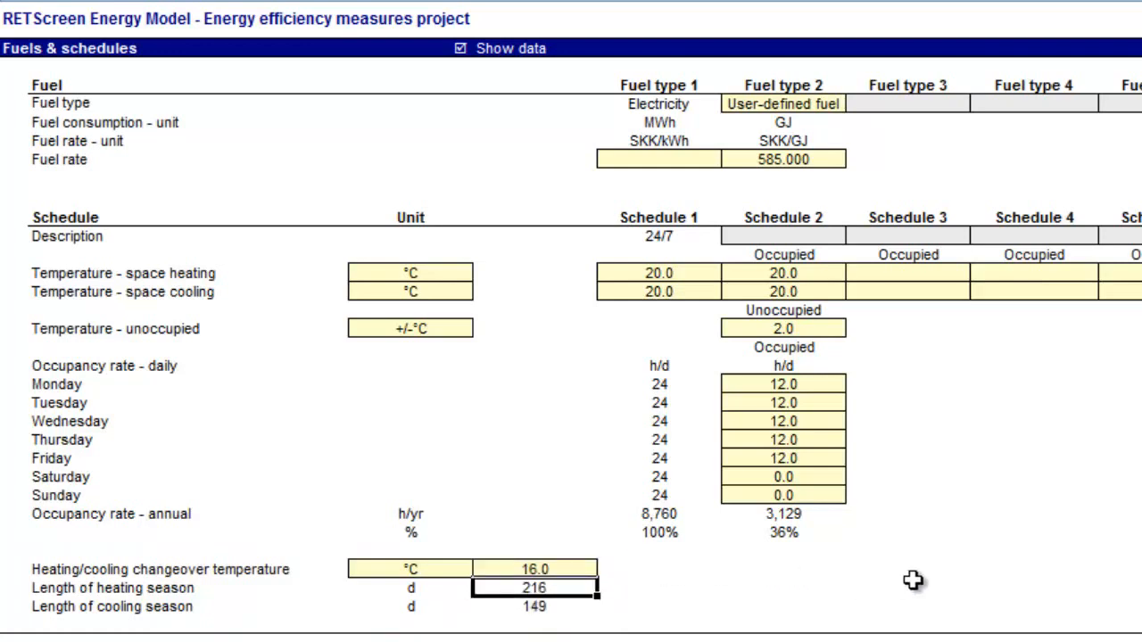
In the Facility characteristics section, choose Fuel saved as the quantity to show and GJ as the heating unit.
{"action": "scroll", "coordinate": [913, 581], "scroll_direction": "down", "scroll_amount": 7}
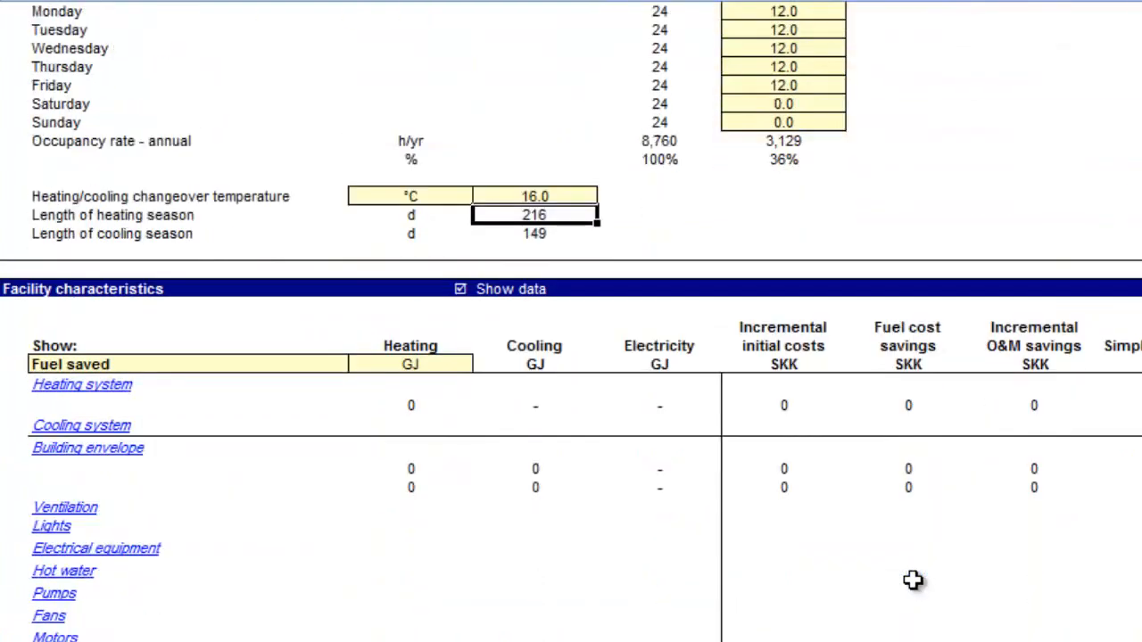
{"action": "left_click", "coordinate": [145, 289]}
{"action": "scroll", "coordinate": [152, 253], "scroll_direction": "down", "scroll_amount": 5}
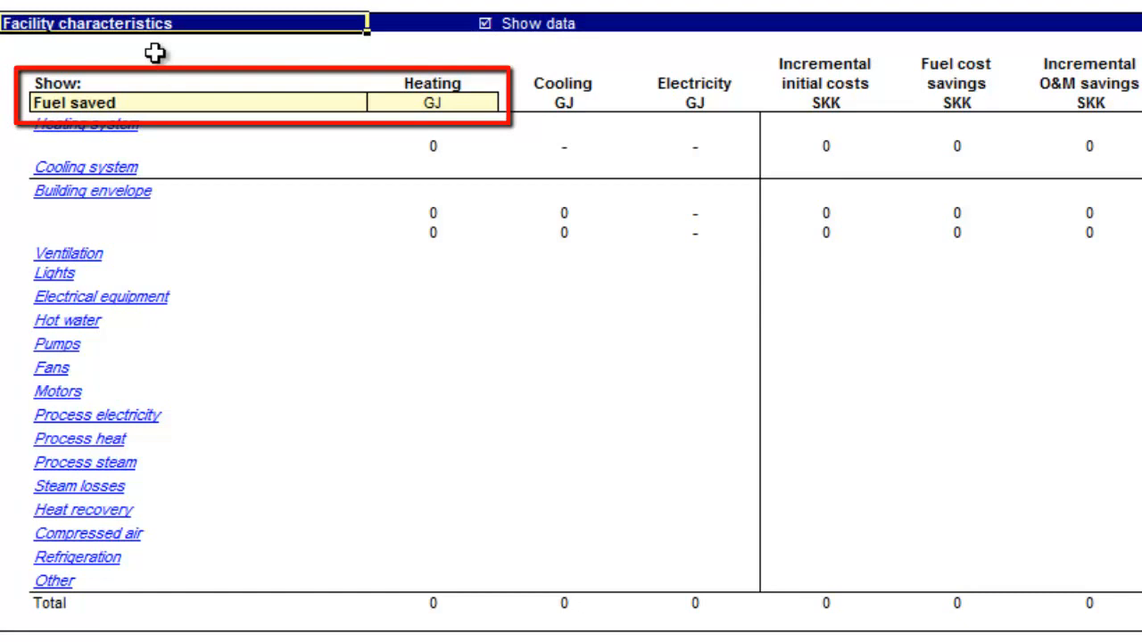
{"action": "left_click", "coordinate": [325, 104]}
{"action": "left_click", "coordinate": [376, 105]}
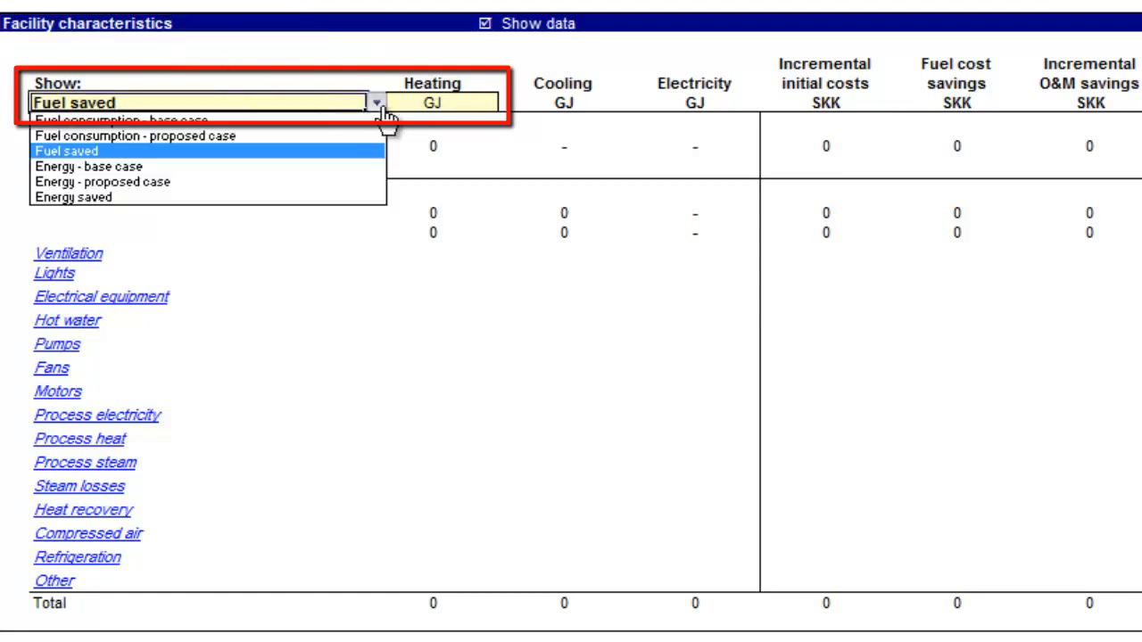
{"action": "left_click", "coordinate": [330, 151]}
{"action": "left_click", "coordinate": [460, 107]}
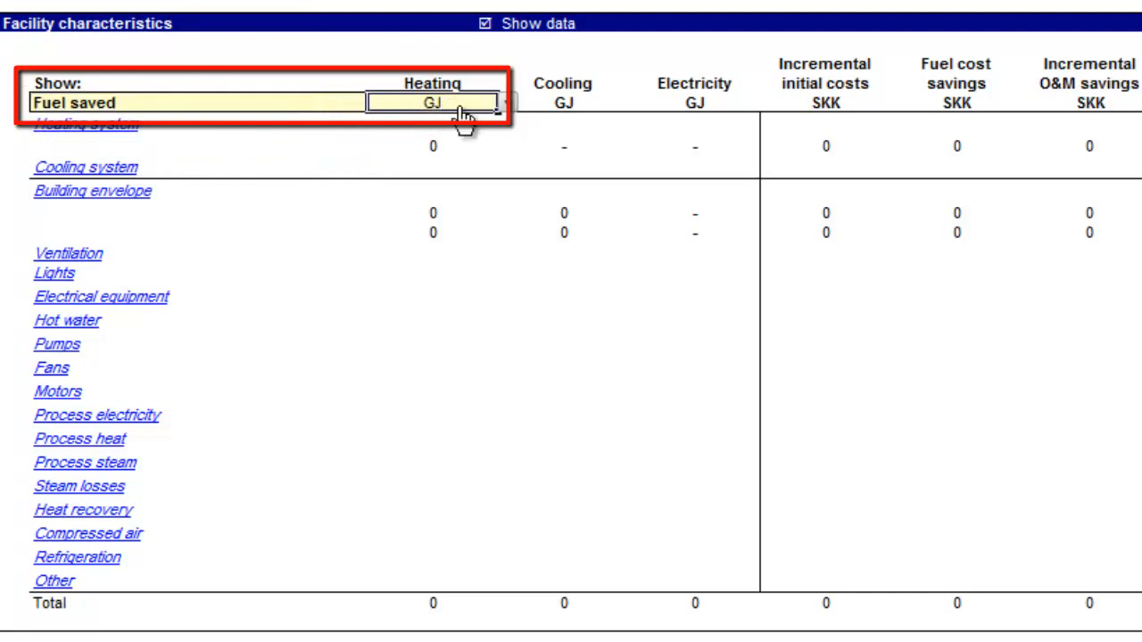
{"action": "left_click", "coordinate": [504, 105]}
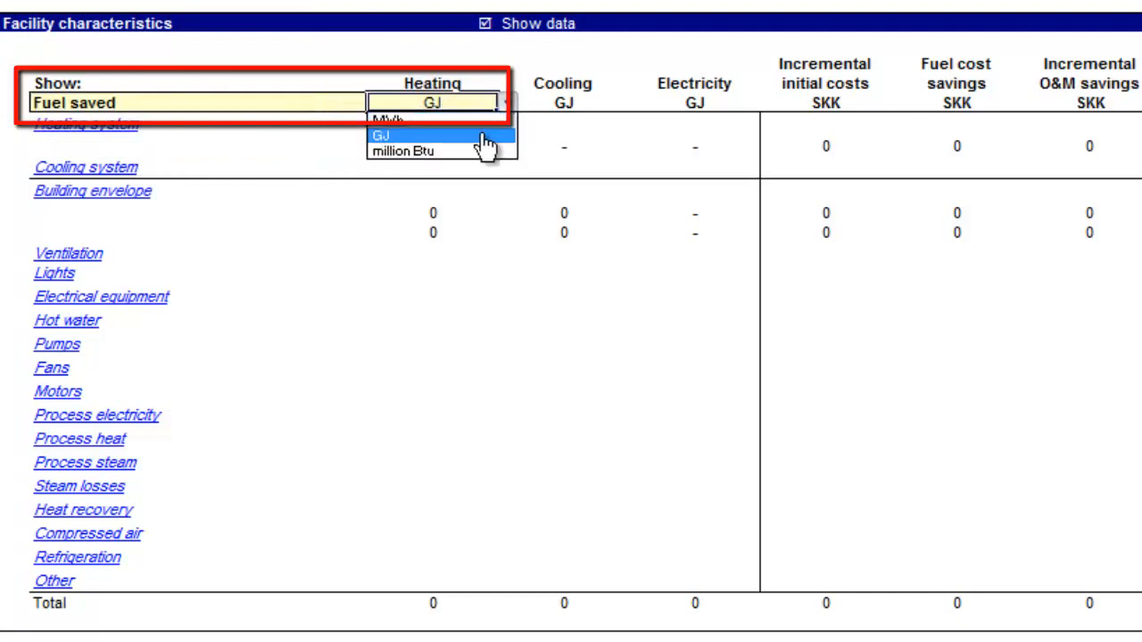
{"action": "left_click", "coordinate": [483, 136]}
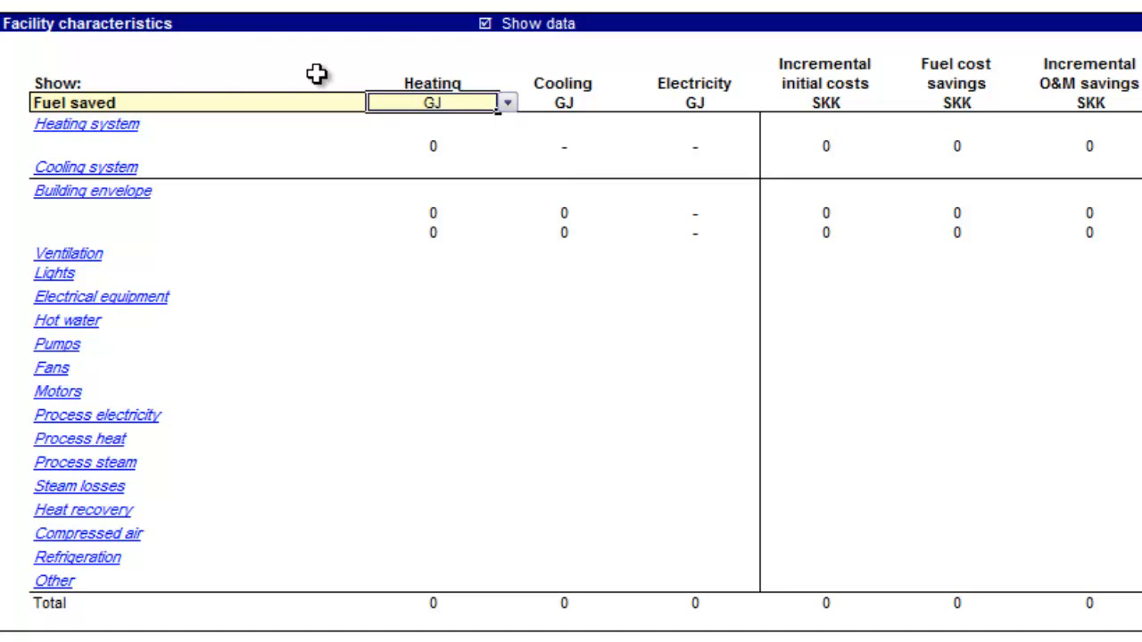
Review the facility table's columns for incremental initial costs, fuel cost savings, O&M savings, simple payback and measure inclusion.
{"action": "left_click", "coordinate": [818, 69]}
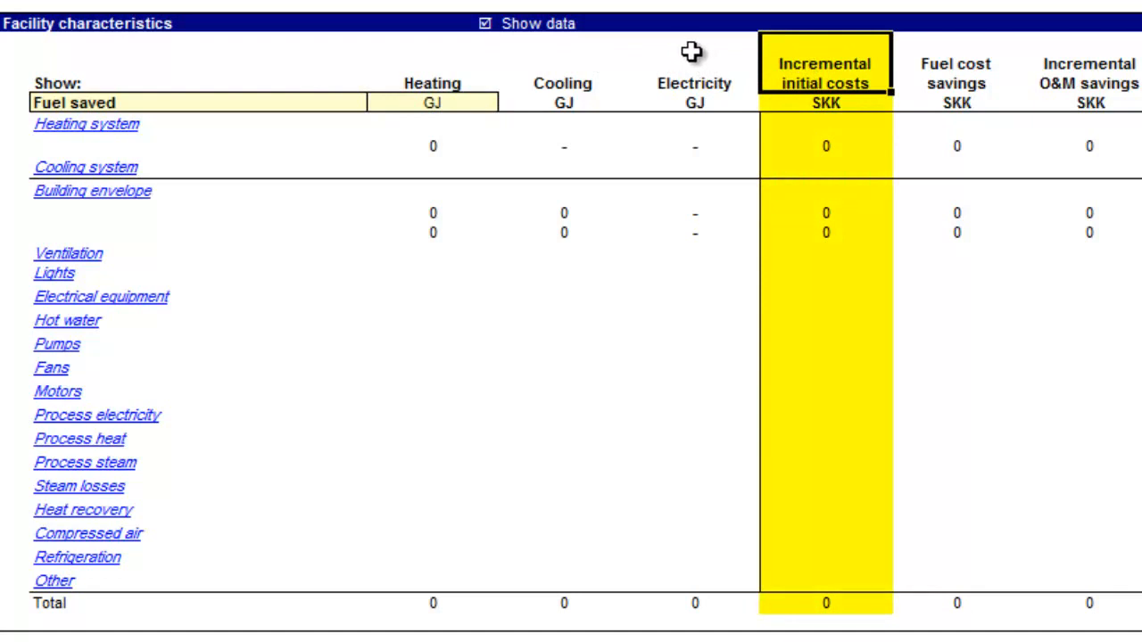
{"action": "left_click", "coordinate": [962, 66]}
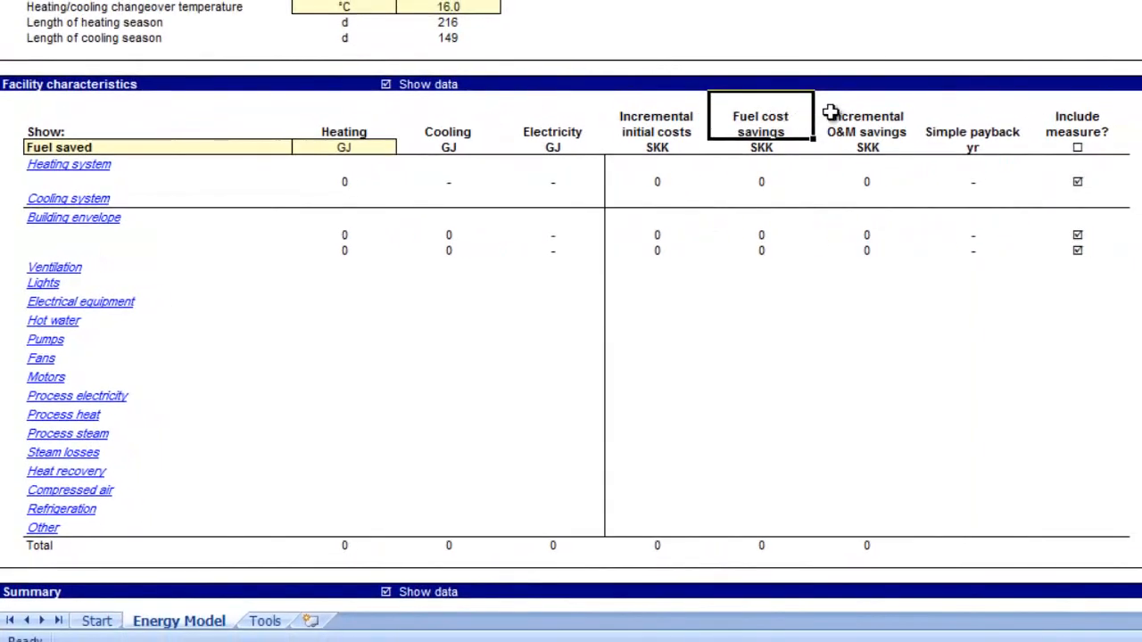
{"action": "left_click", "coordinate": [829, 113]}
{"action": "left_click", "coordinate": [958, 122]}
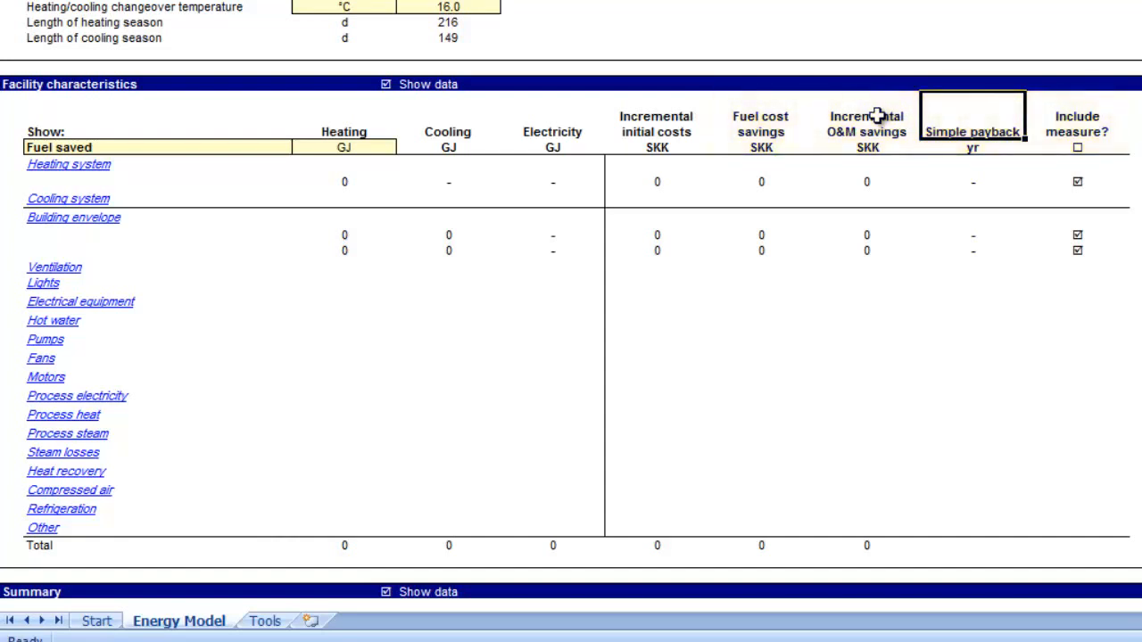
{"action": "left_click", "coordinate": [1088, 125]}
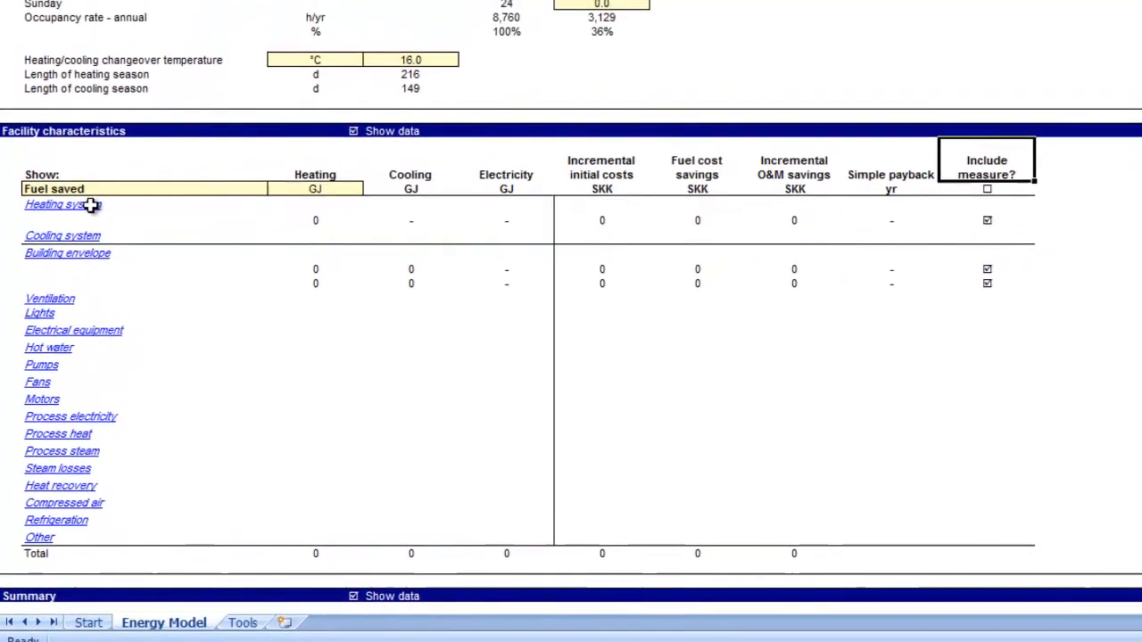
Describe heating system 1 as District Energy and assign Fuel type 2 to both the base case and the proposed case.
{"action": "left_click", "coordinate": [92, 207]}
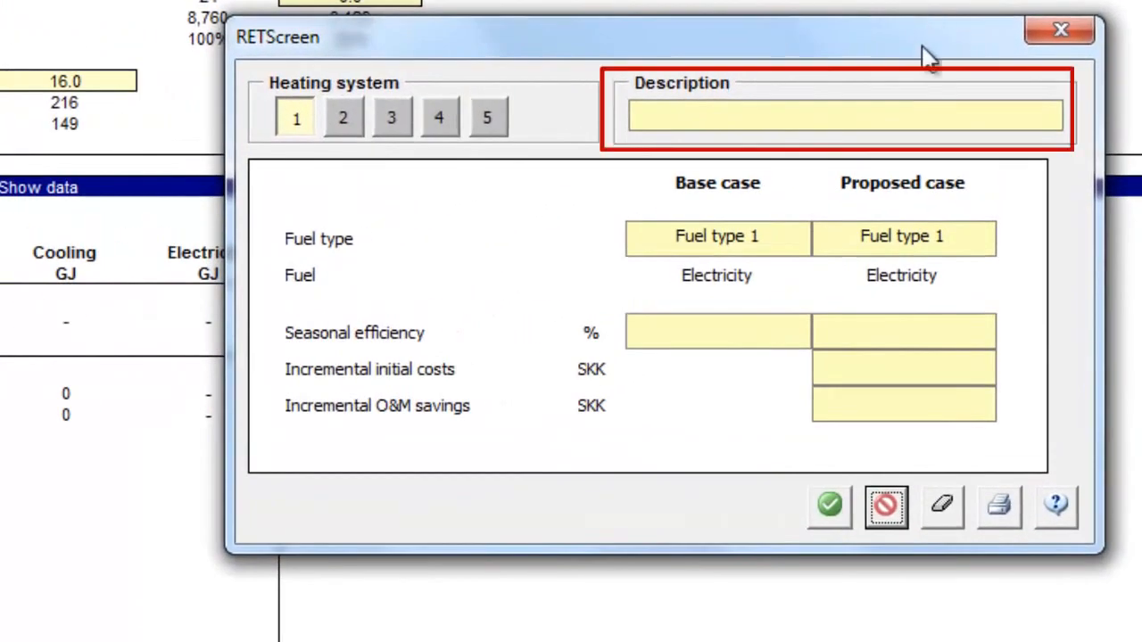
{"action": "left_click", "coordinate": [862, 110]}
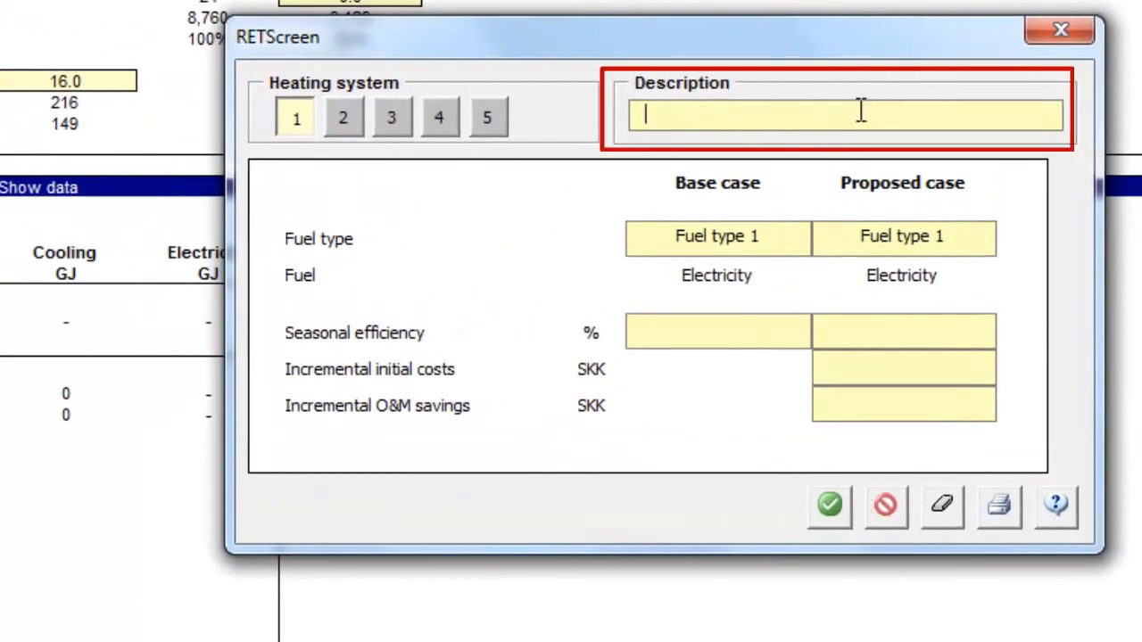
{"action": "type", "text": "District Energy"}
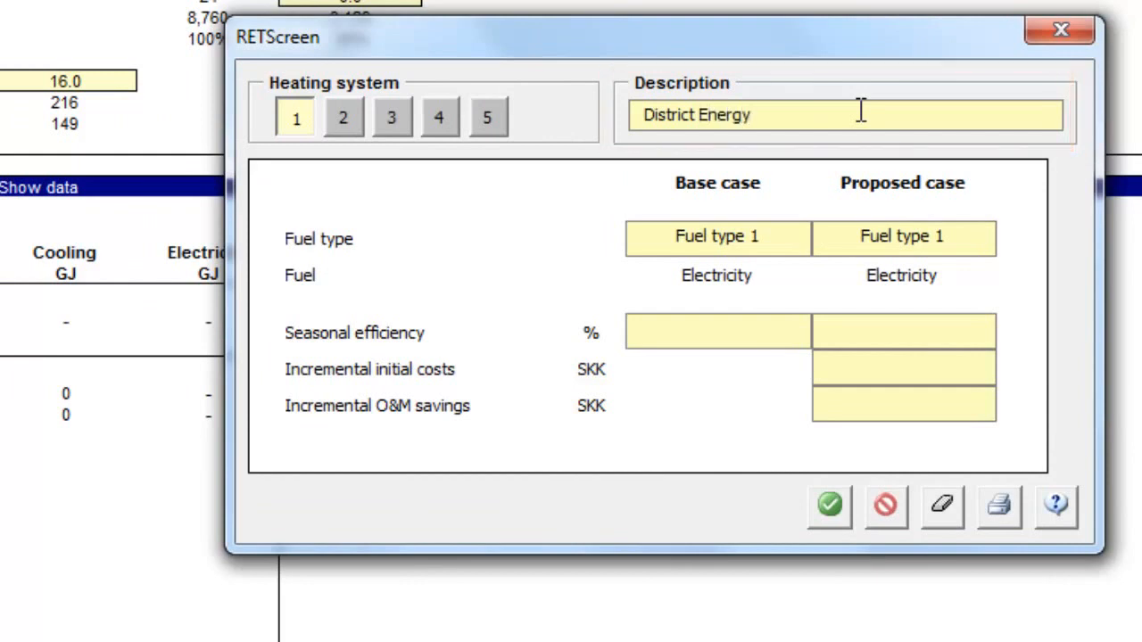
{"action": "key", "text": "Tab"}
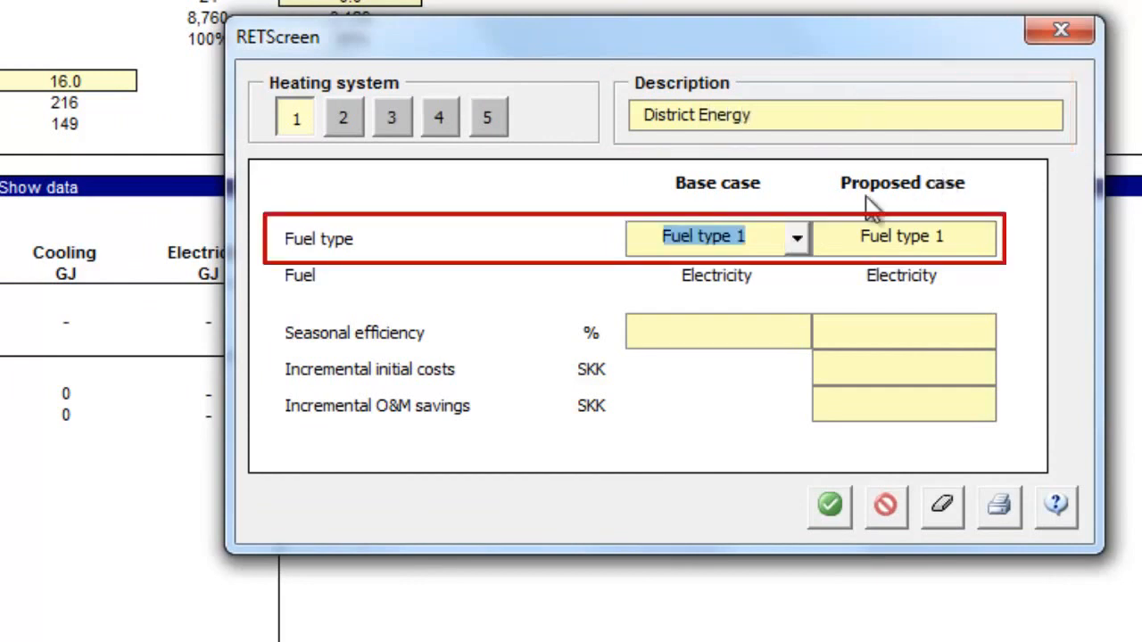
{"action": "left_click", "coordinate": [797, 237]}
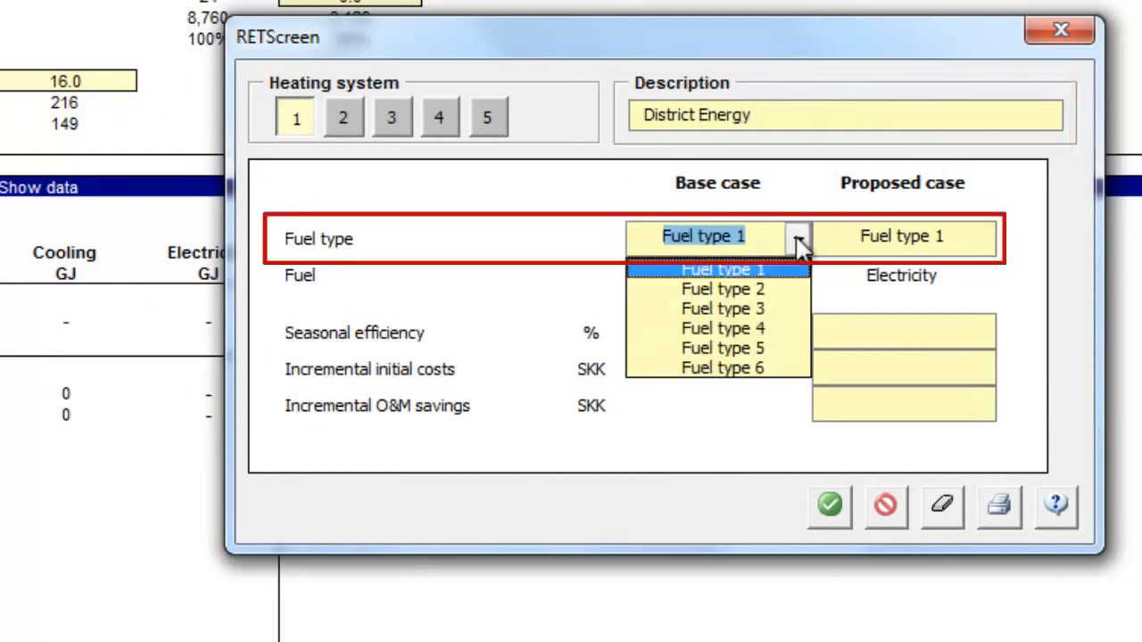
{"action": "left_click", "coordinate": [777, 286]}
{"action": "left_click", "coordinate": [953, 253]}
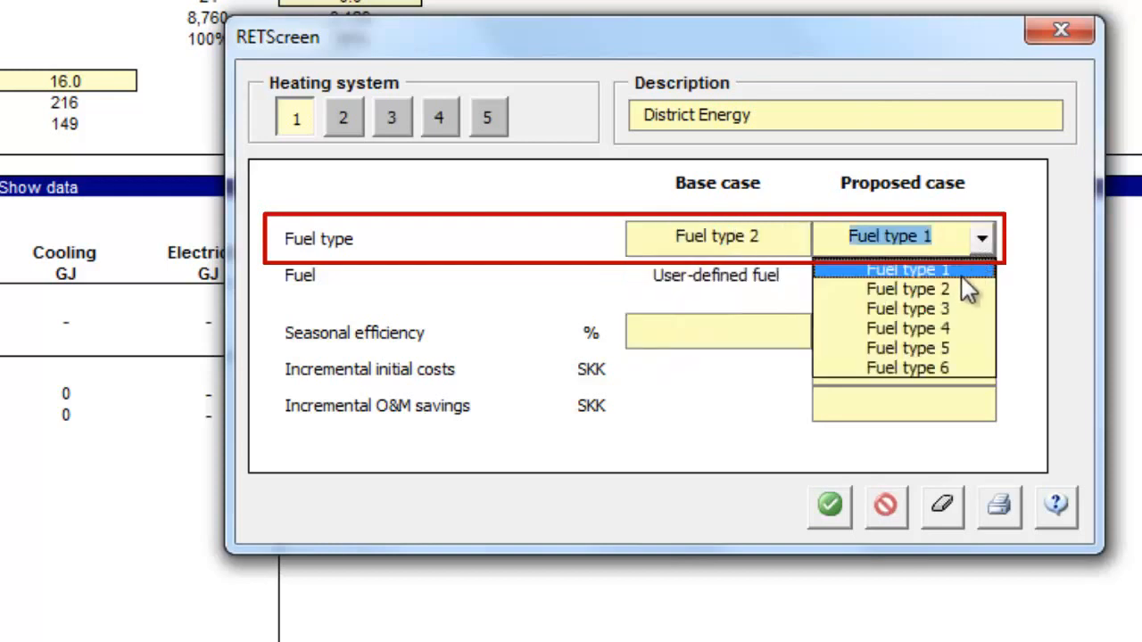
{"action": "left_click", "coordinate": [897, 288]}
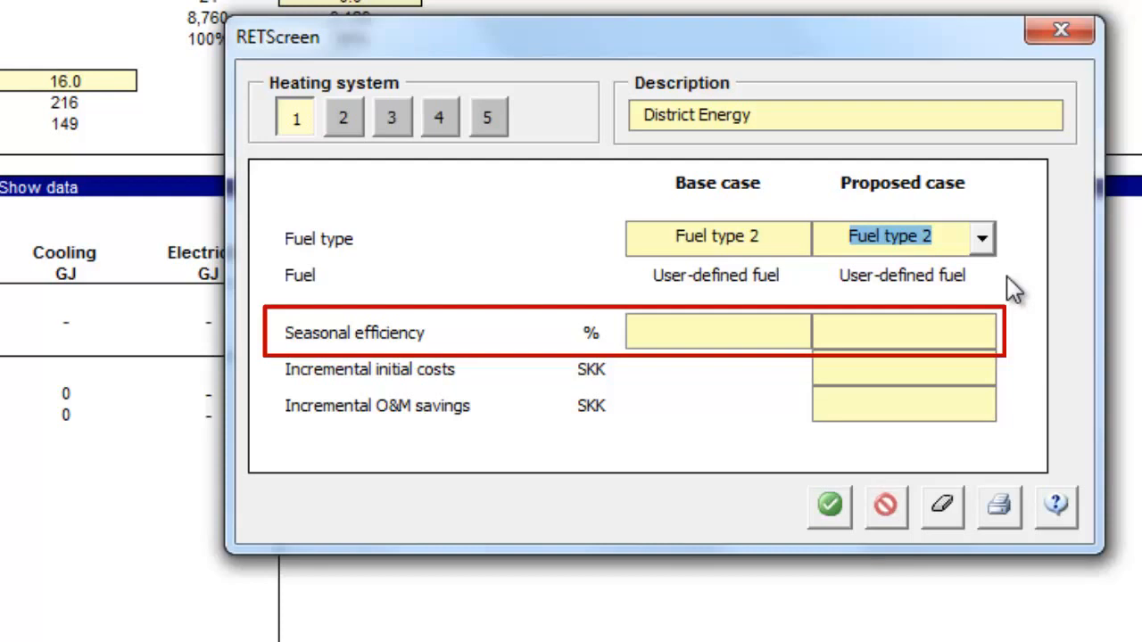
Set the heating system's seasonal efficiency to 100% for both the base case and the proposed case.
{"action": "left_click", "coordinate": [753, 330]}
{"action": "type", "text": "100"}
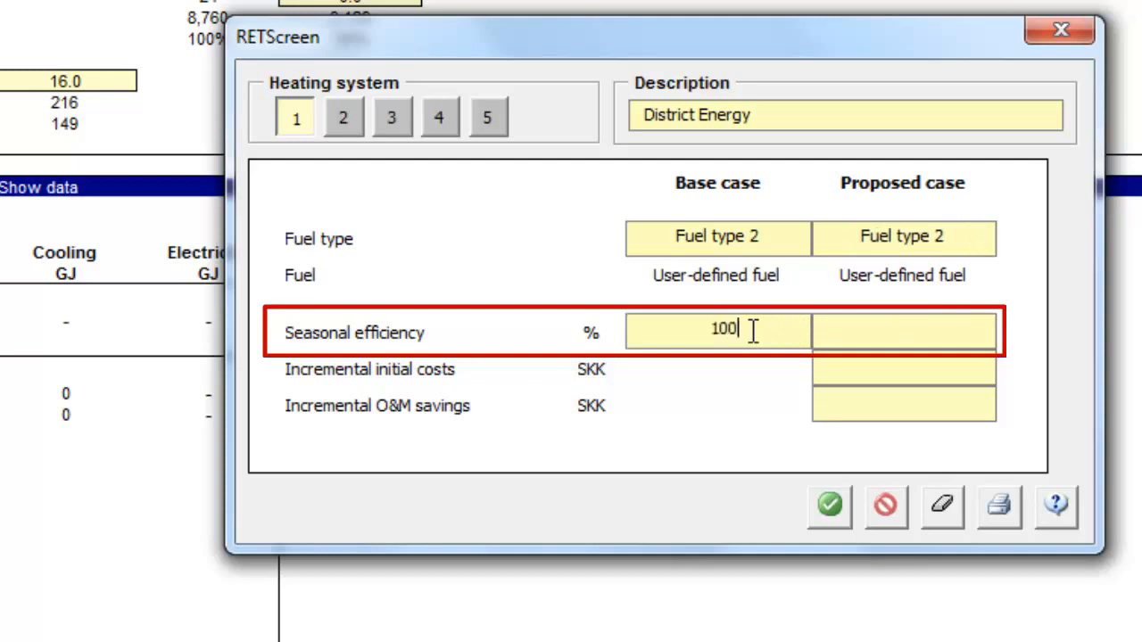
{"action": "key", "text": "Tab"}
{"action": "type", "text": "100"}
{"action": "key", "text": "Tab"}
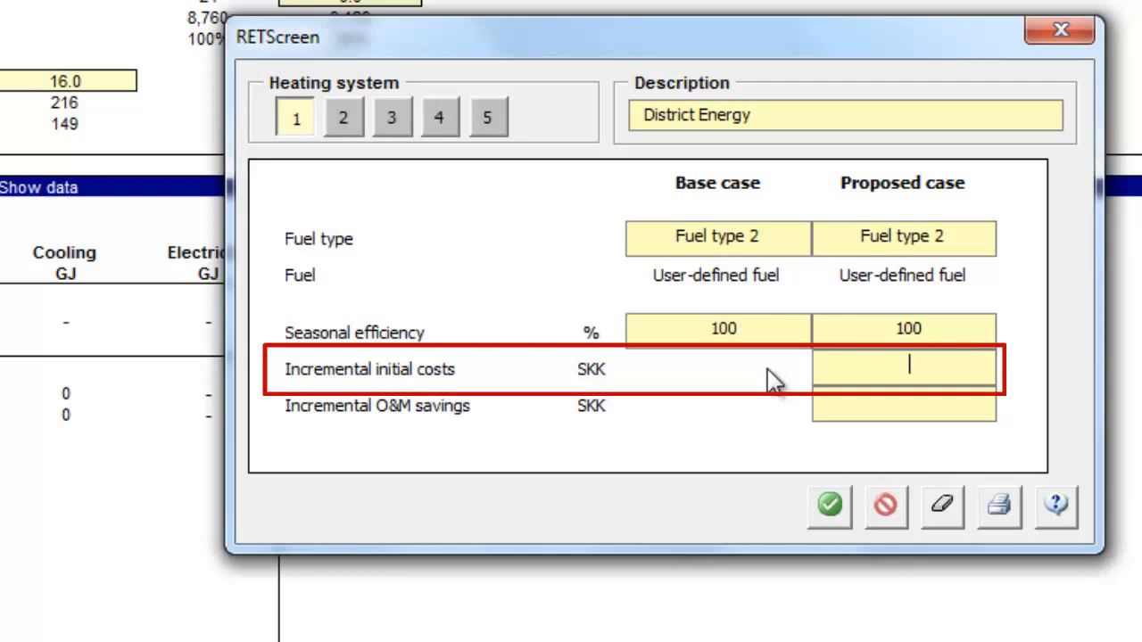
Set the heating system's incremental initial costs to 600,000 SKK and accept the heating system data.
{"action": "type", "text": "600,000"}
{"action": "key", "text": "Return"}
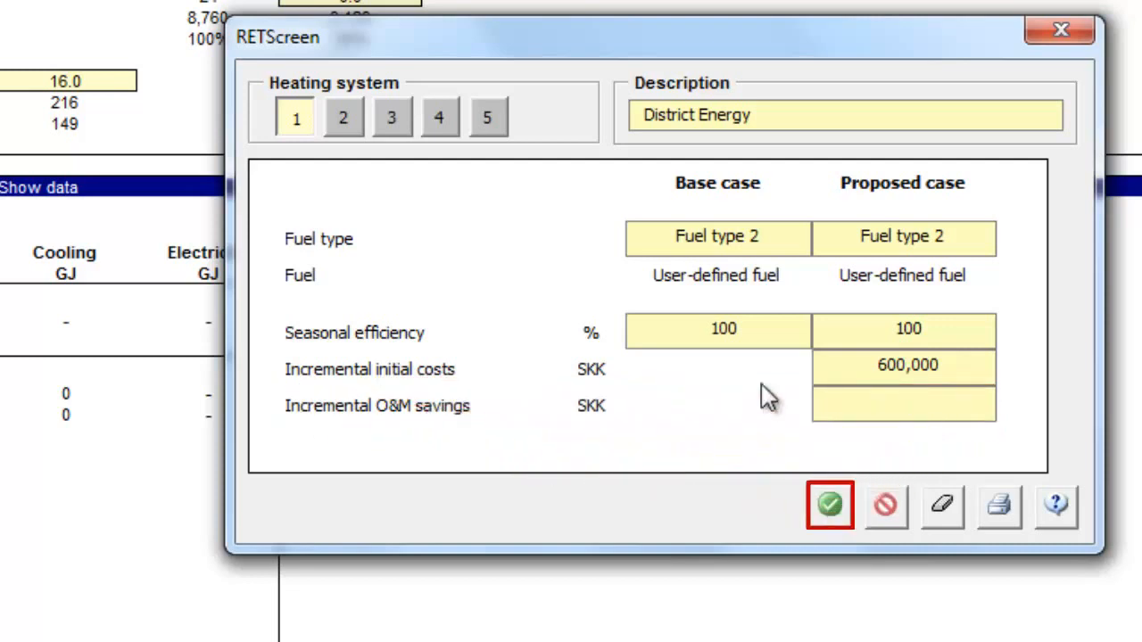
{"action": "left_click", "coordinate": [838, 517]}
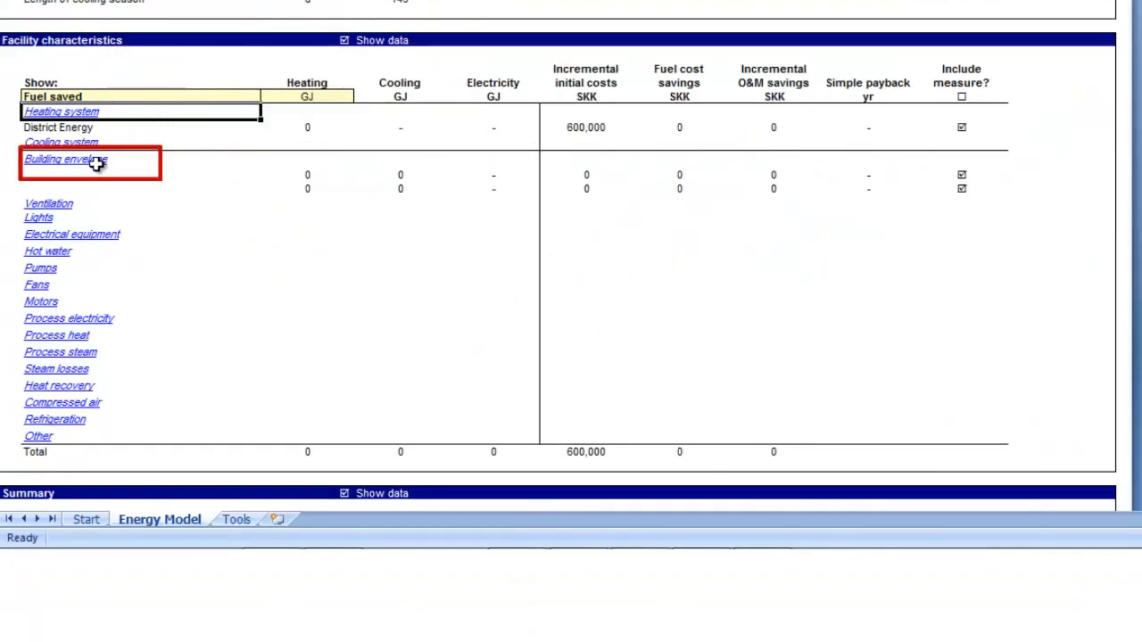
Open the Building envelope data and describe building envelope 1 as School.
{"action": "left_click", "coordinate": [69, 362]}
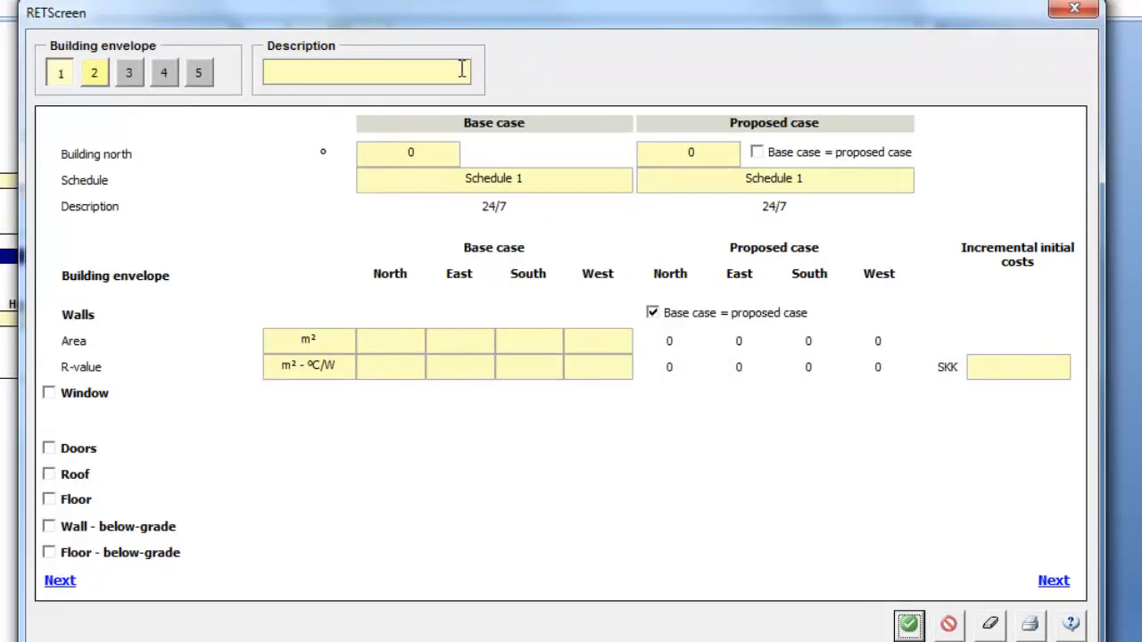
{"action": "left_click", "coordinate": [492, 91]}
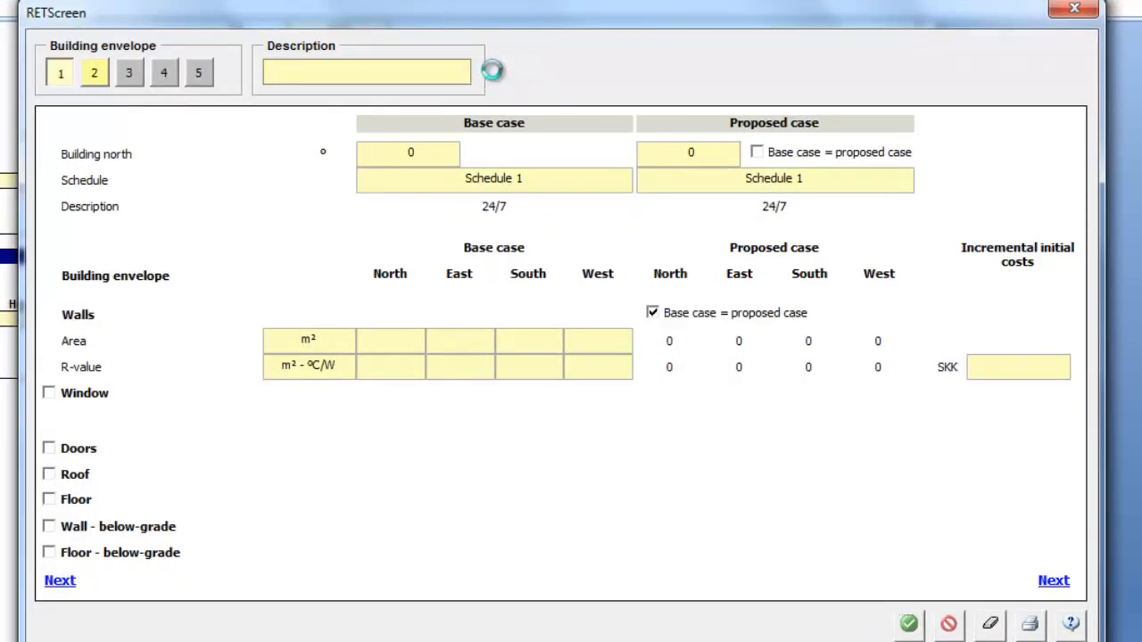
{"action": "type", "text": "School"}
{"action": "key", "text": "Tab"}
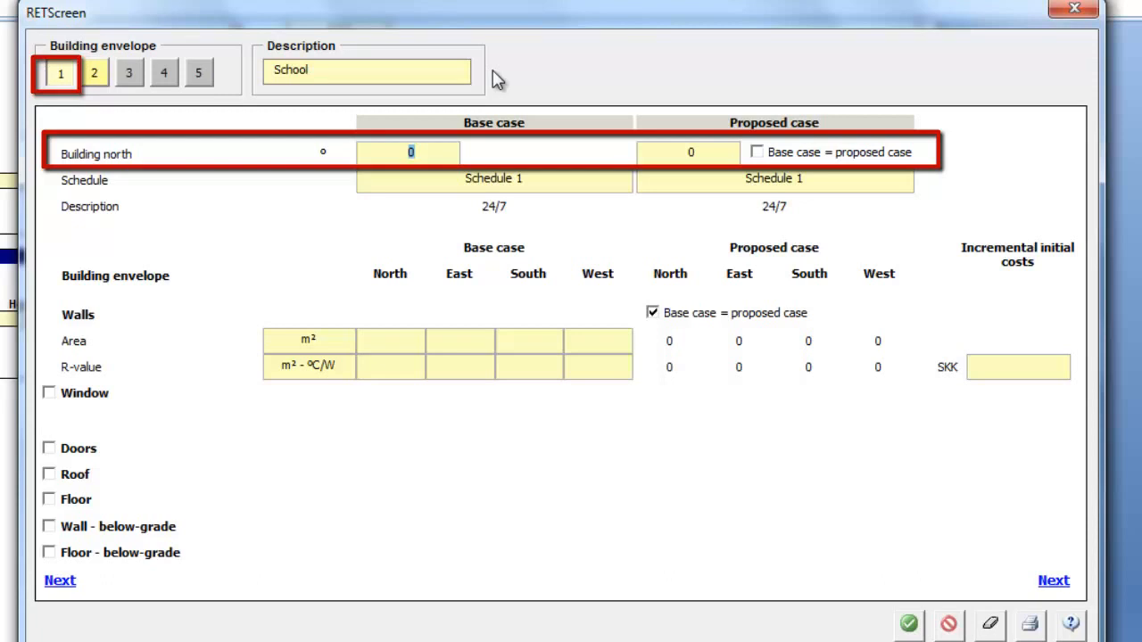
Set the base-case building north to 0° and make the proposed case equal to the base case.
{"action": "type", "text": "0"}
{"action": "key", "text": "Tab"}
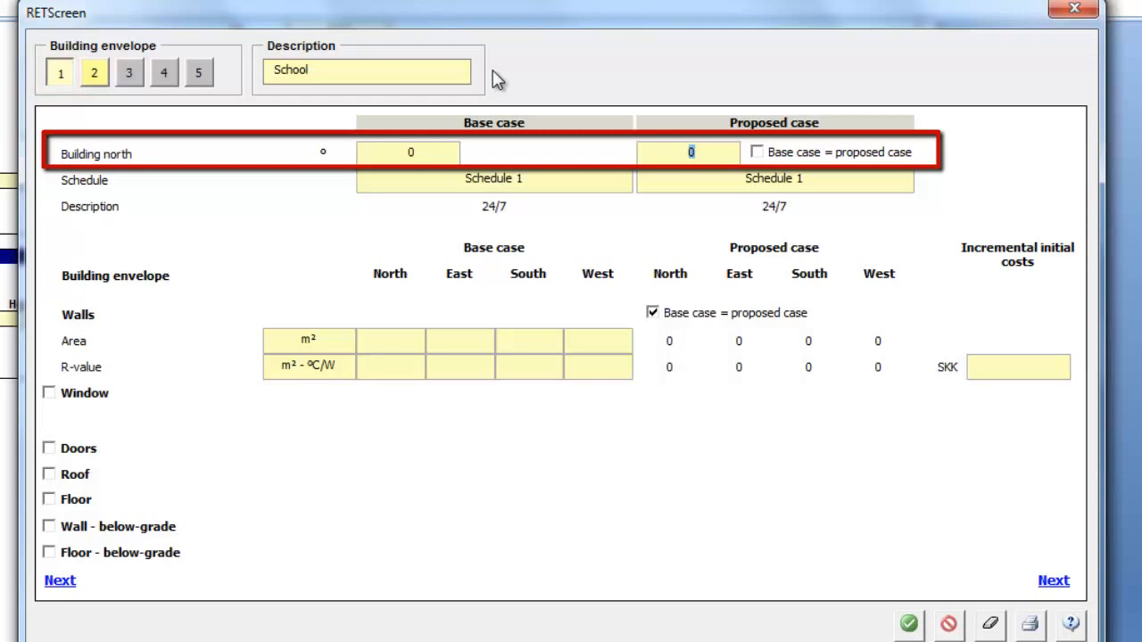
{"action": "left_click", "coordinate": [757, 152]}
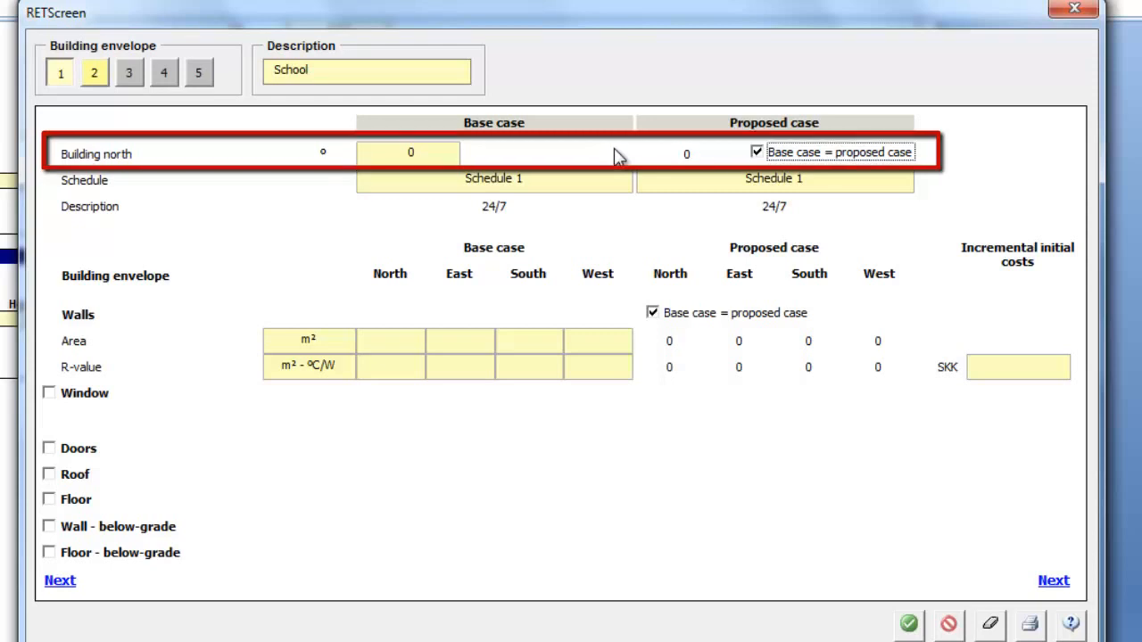
Assign Schedule 1 to the base case and Schedule 2 to the proposed case of the School envelope.
{"action": "left_click", "coordinate": [621, 180]}
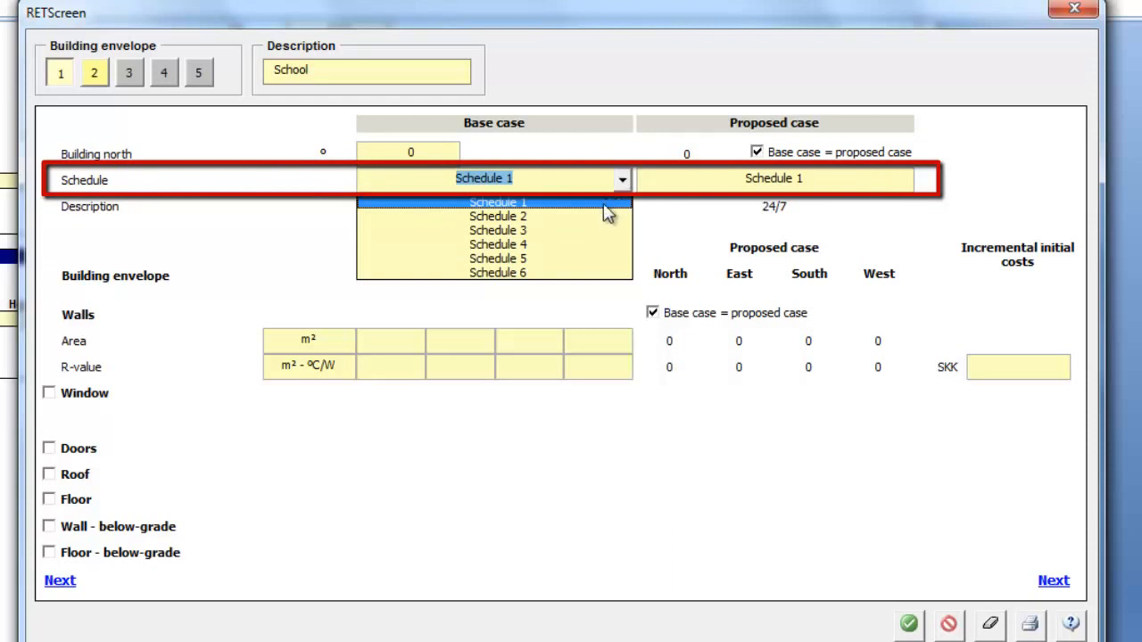
{"action": "left_click", "coordinate": [611, 203]}
{"action": "left_click", "coordinate": [903, 184]}
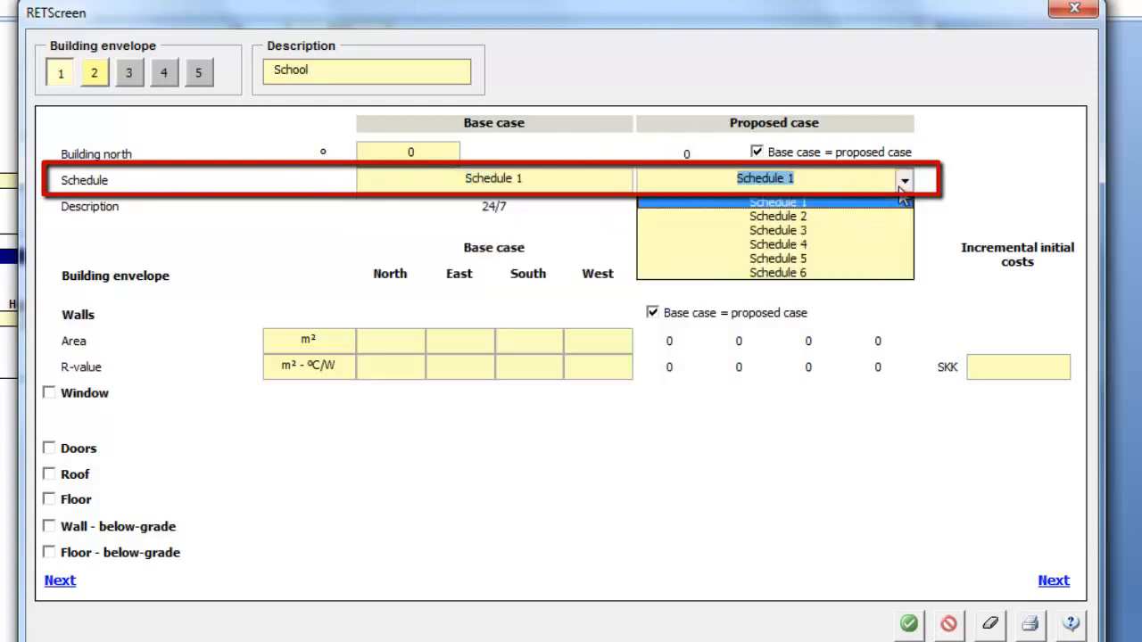
{"action": "left_click", "coordinate": [879, 216]}
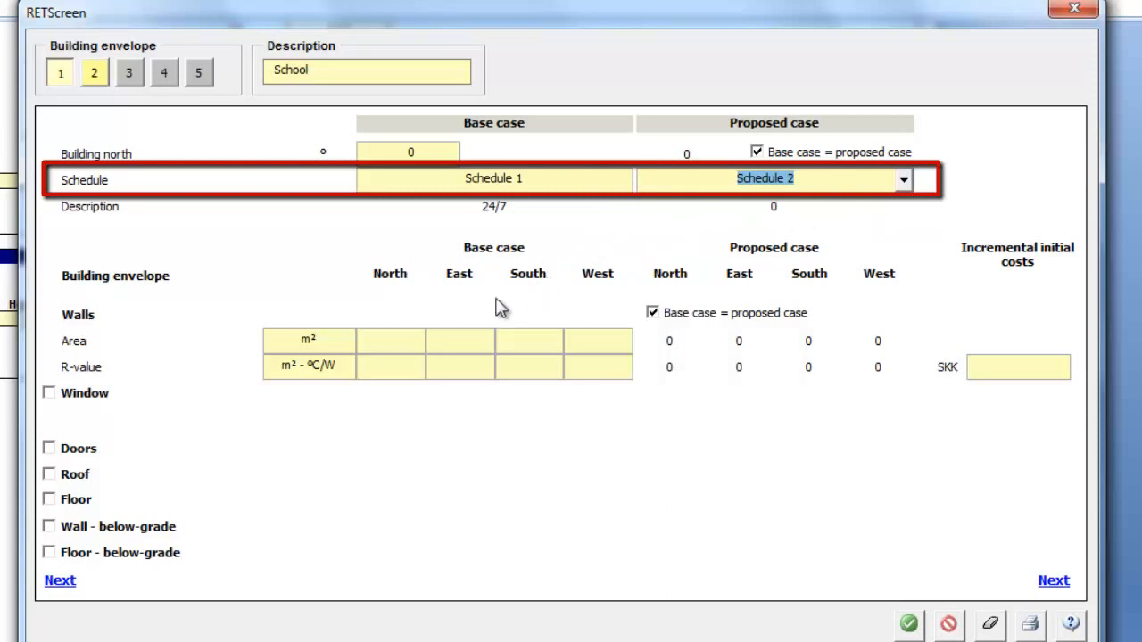
Enter the School's base-case wall areas as 390 m² north, 200 m² east, 390 m² south and 200 m² west.
{"action": "left_click", "coordinate": [415, 333]}
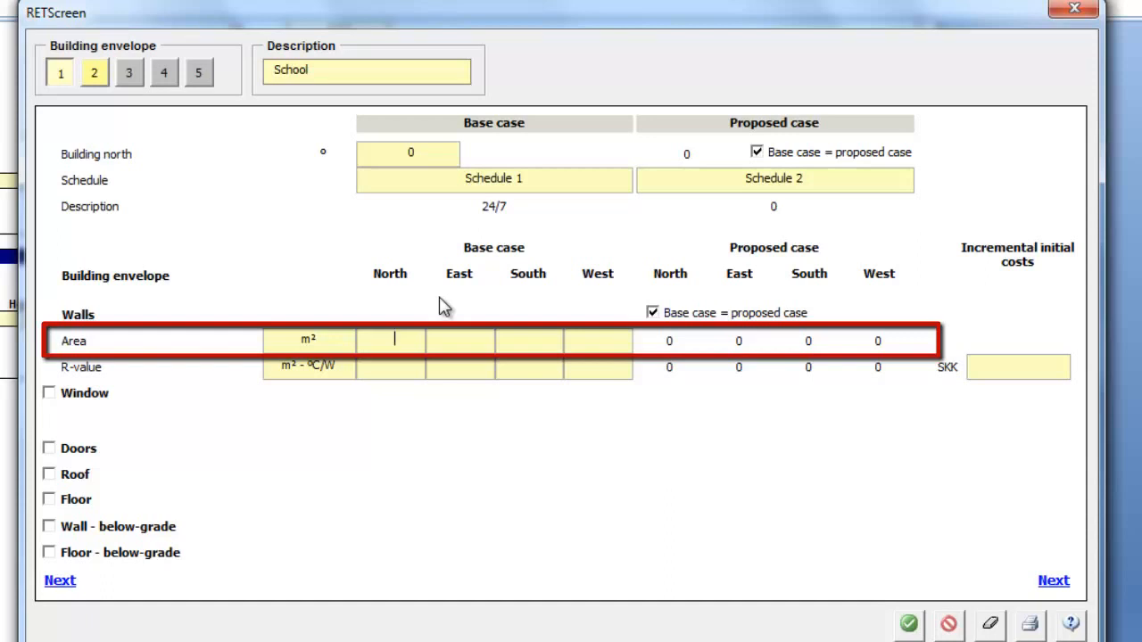
{"action": "type", "text": "390"}
{"action": "key", "text": "Tab"}
{"action": "type", "text": "200"}
{"action": "key", "text": "Tab"}
{"action": "type", "text": "390 "}
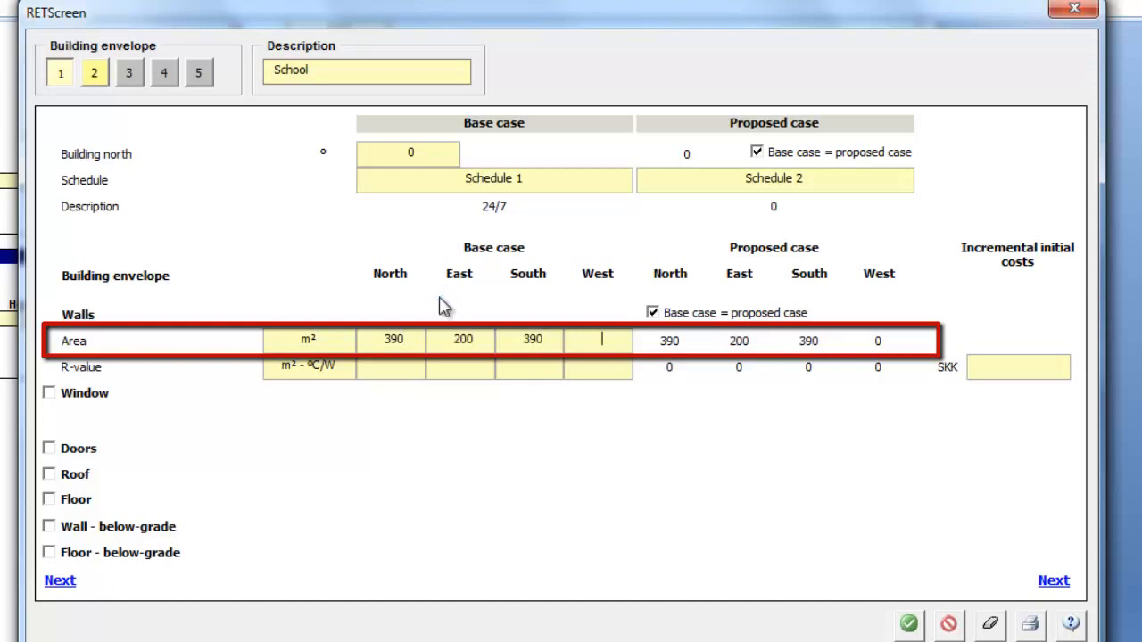
{"action": "type", "text": "200"}
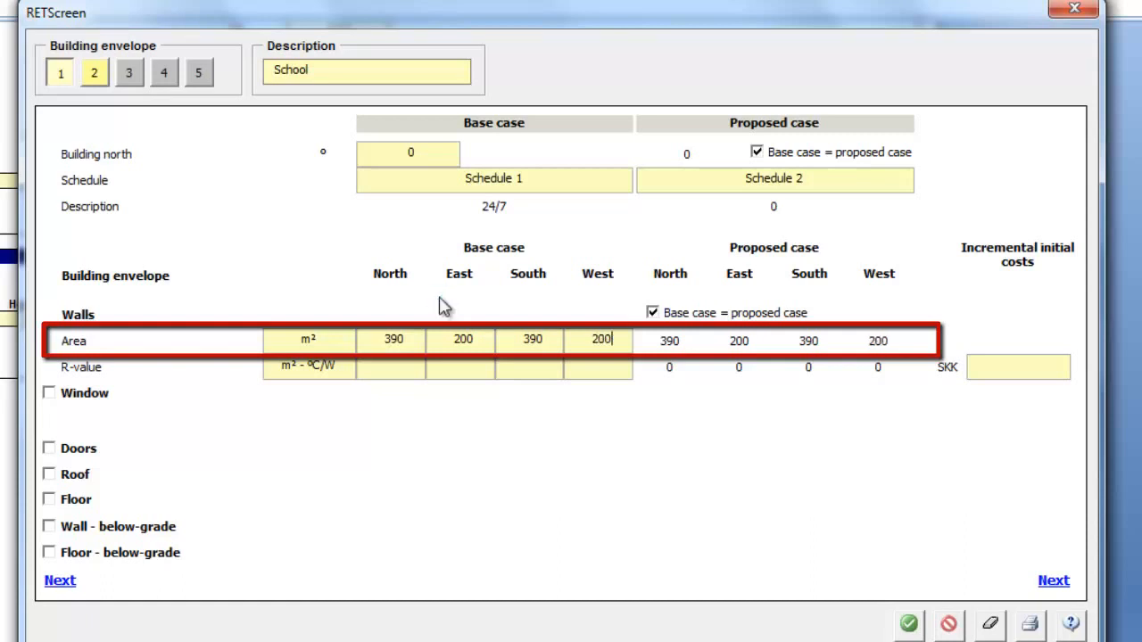
{"action": "key", "text": "Tab"}
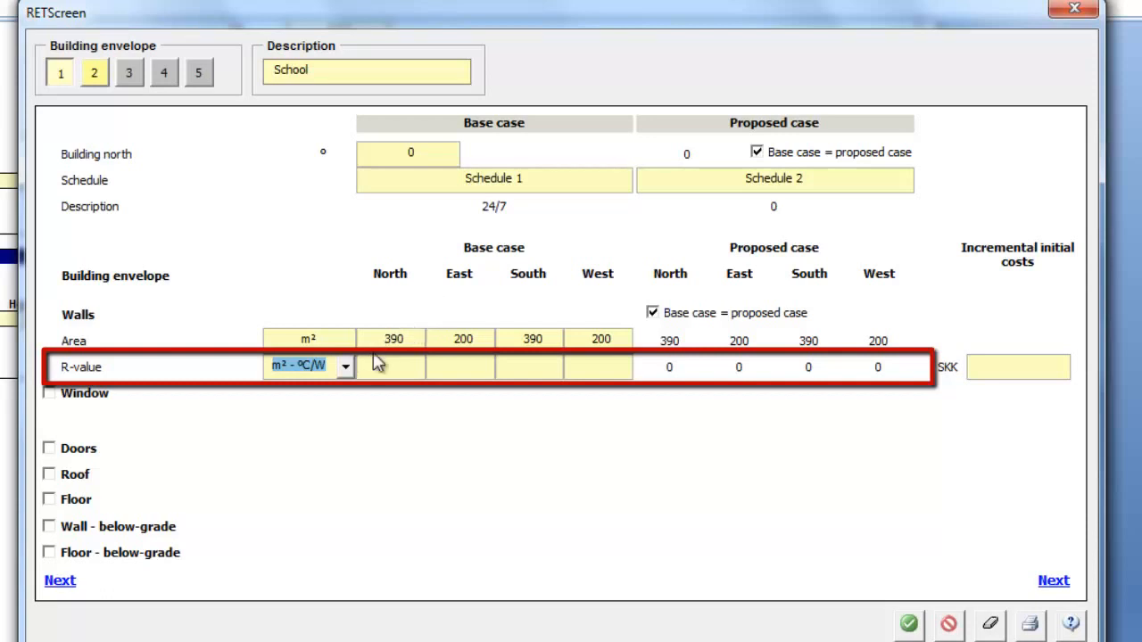
Leave the wall R-value data and enable the Building envelope properties tool on the Tools sheet.
{"action": "left_click", "coordinate": [346, 375]}
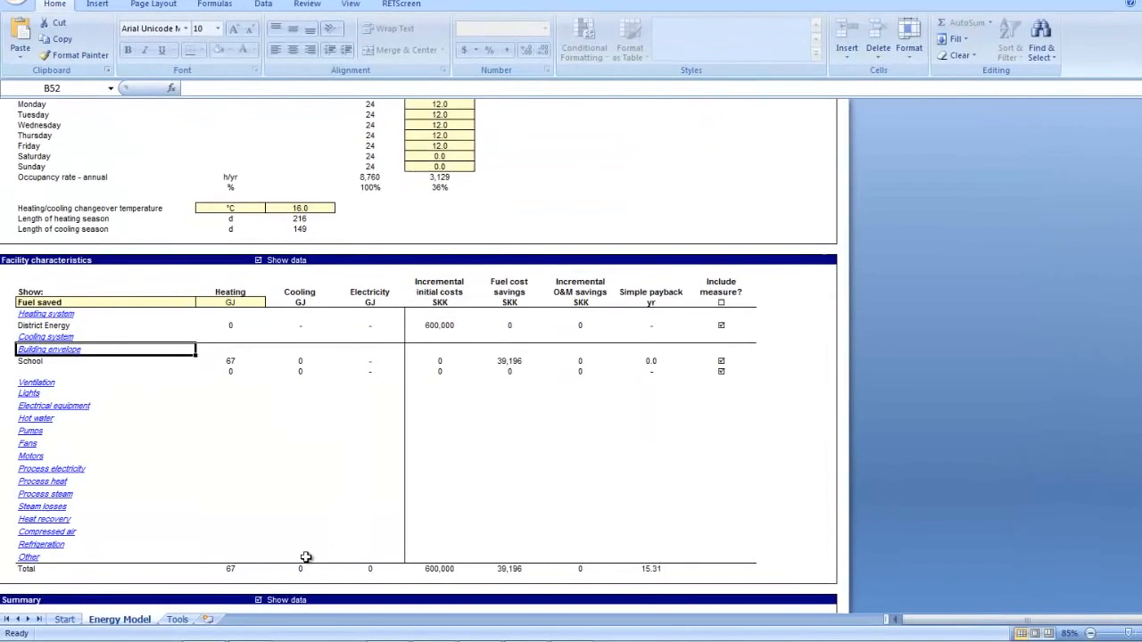
{"action": "left_click", "coordinate": [209, 615]}
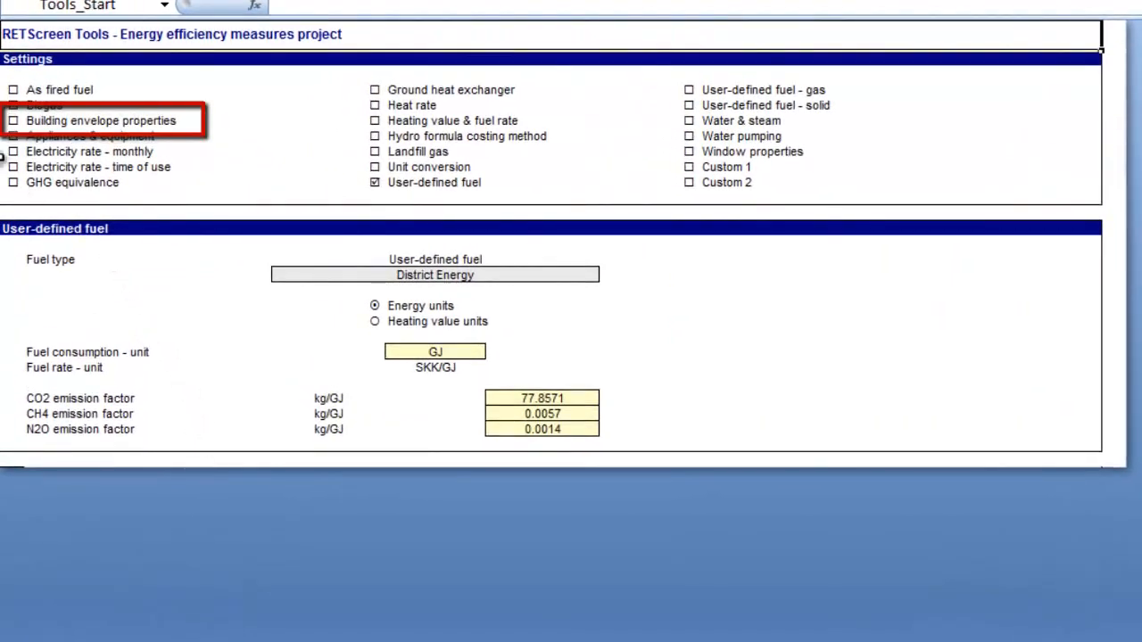
{"action": "left_click", "coordinate": [14, 121]}
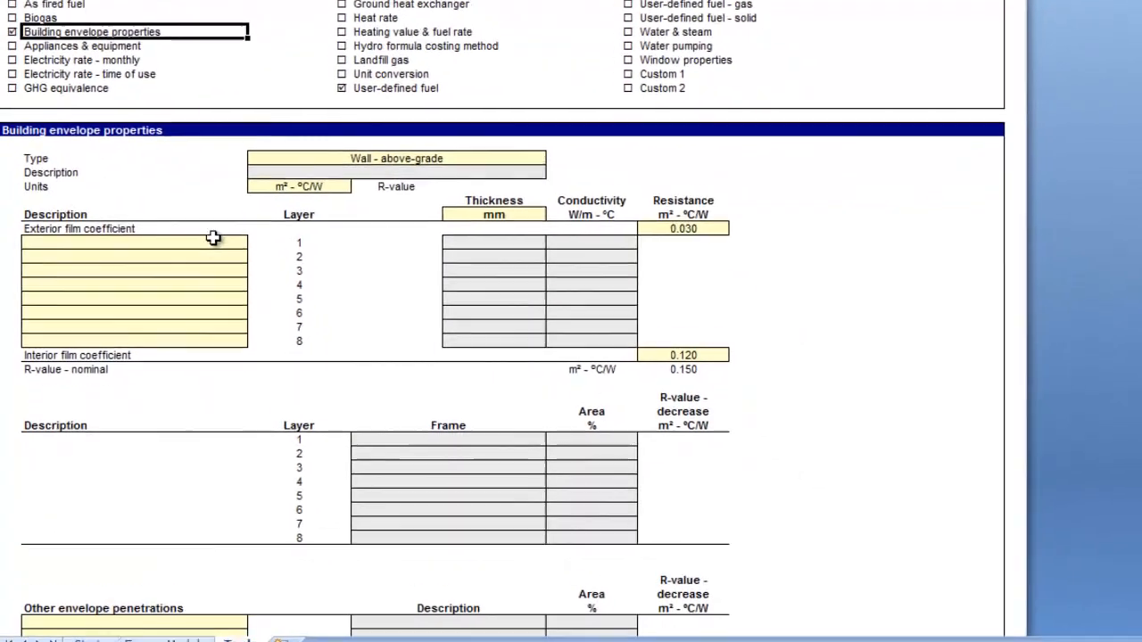
Set layer 1 of the above-grade wall to Brick - multiple cores.
{"action": "left_click", "coordinate": [233, 308]}
{"action": "left_click", "coordinate": [251, 230]}
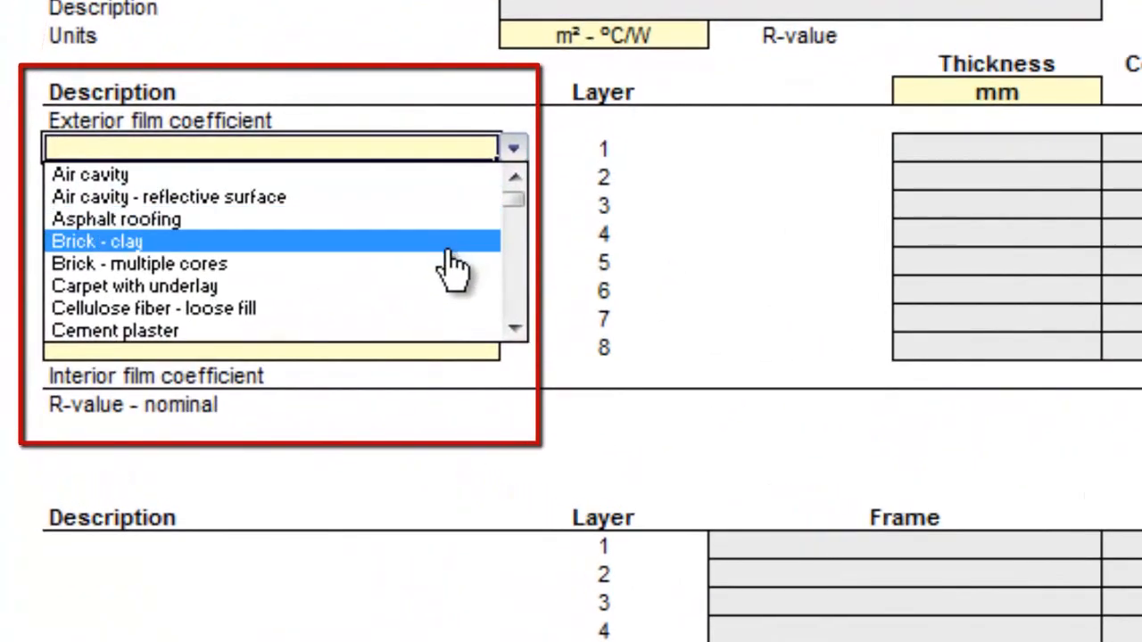
{"action": "left_click", "coordinate": [446, 267]}
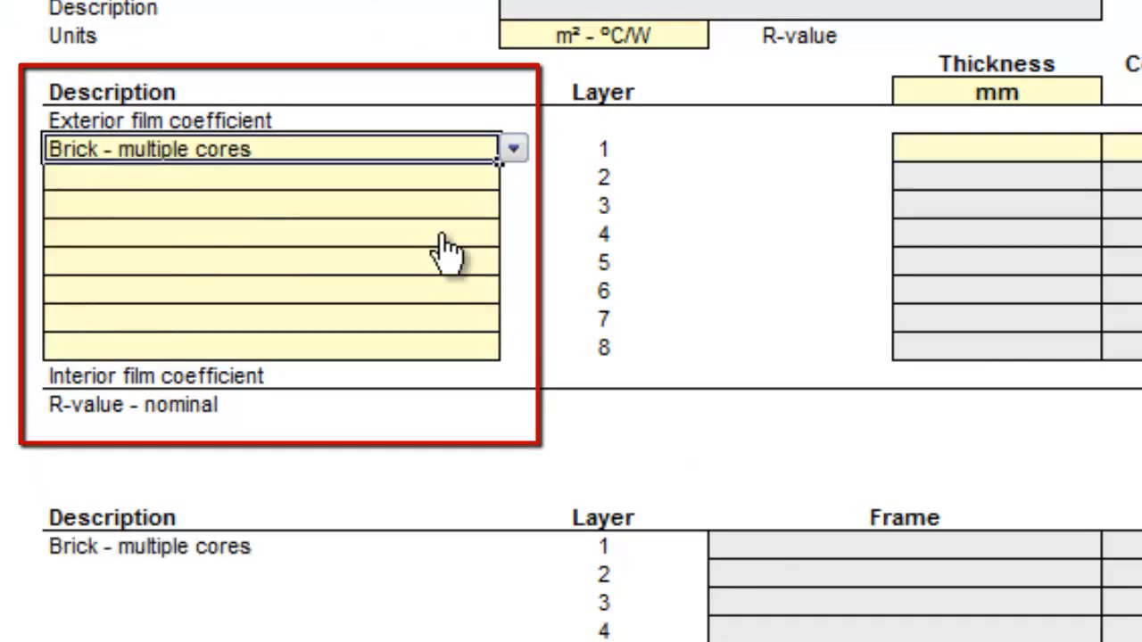
Set layer 2 of the above-grade wall to Concrete block.
{"action": "left_click", "coordinate": [454, 175]}
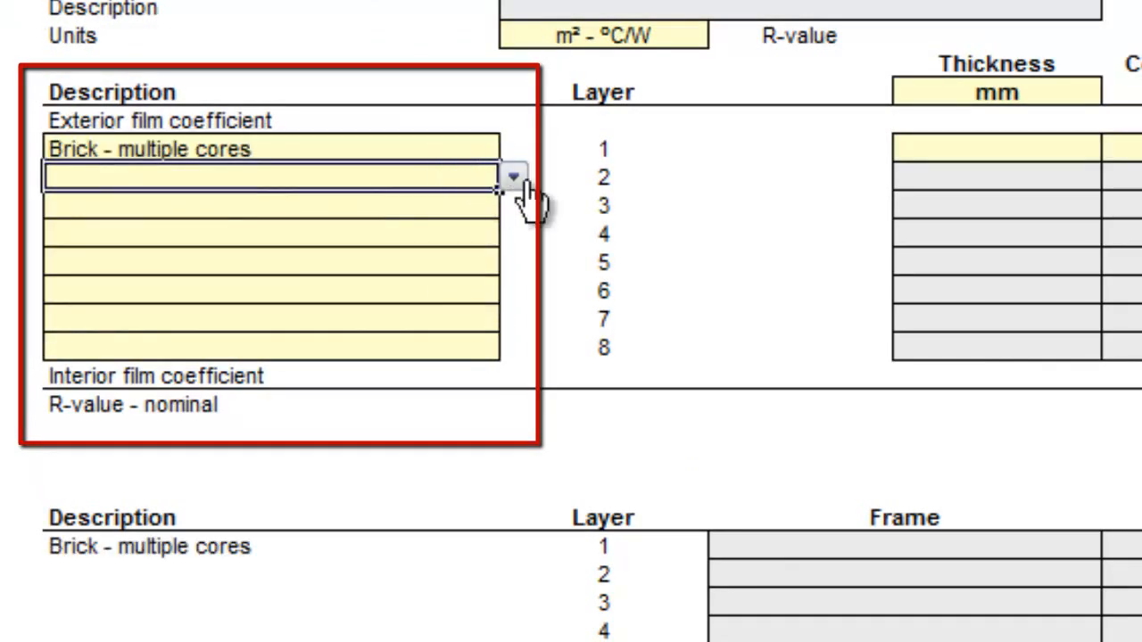
{"action": "left_click", "coordinate": [515, 178]}
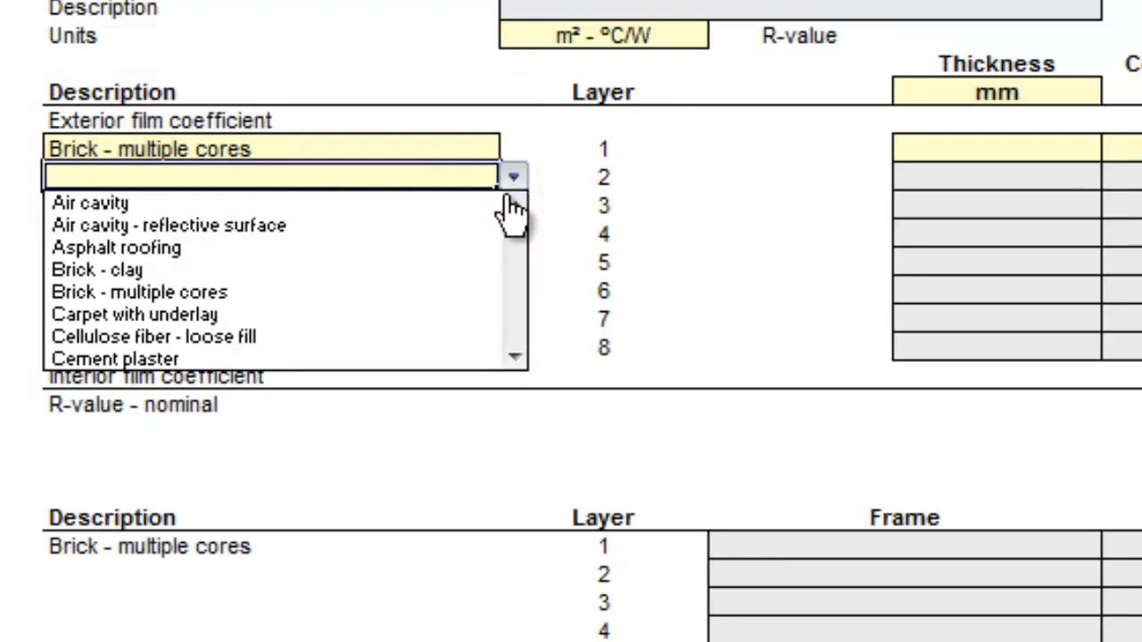
{"action": "left_click", "coordinate": [515, 357]}
{"action": "left_click", "coordinate": [515, 361]}
{"action": "left_click", "coordinate": [515, 361]}
{"action": "left_click", "coordinate": [515, 361]}
{"action": "left_click", "coordinate": [516, 361]}
{"action": "left_click", "coordinate": [516, 361]}
{"action": "left_click", "coordinate": [516, 362]}
{"action": "left_click", "coordinate": [516, 361]}
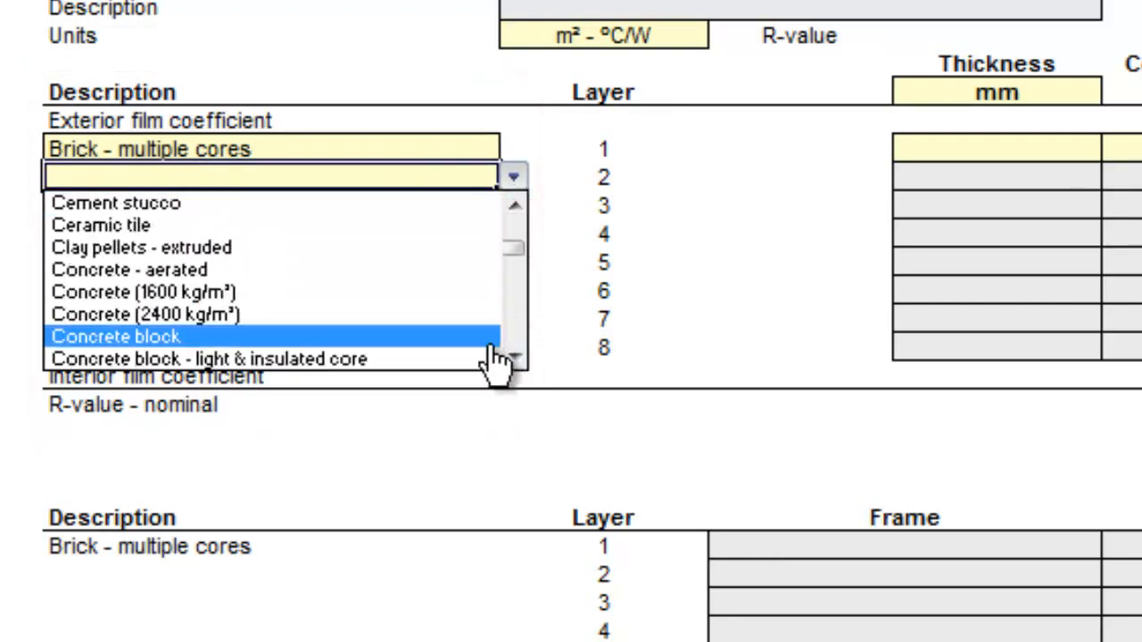
{"action": "left_click", "coordinate": [427, 337]}
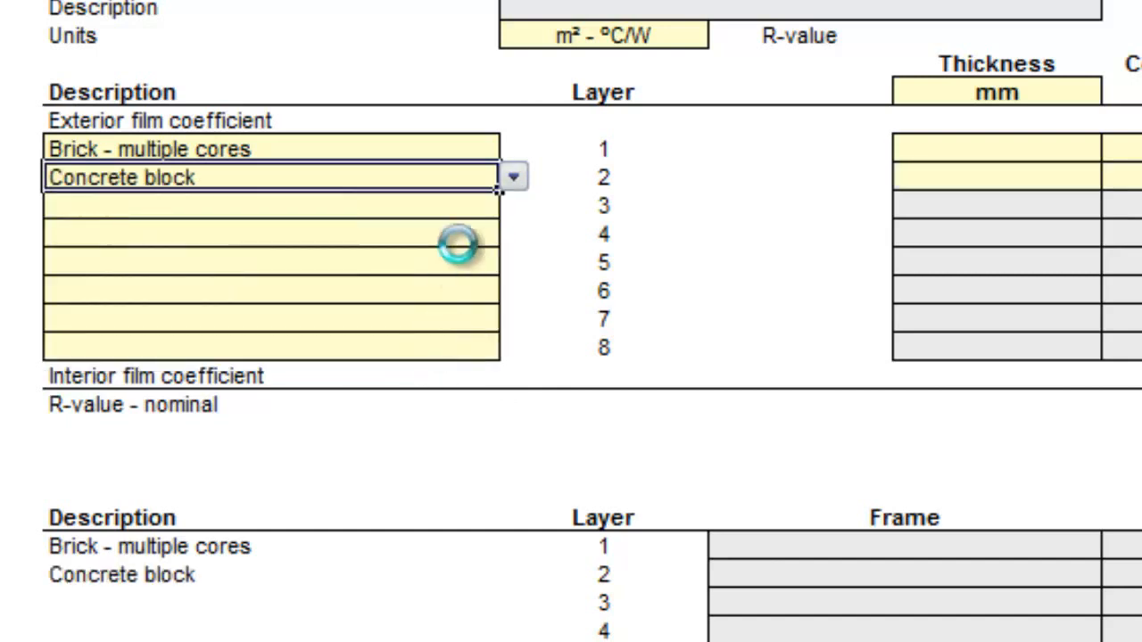
Set layer 3 of the above-grade wall to Cement plaster.
{"action": "left_click", "coordinate": [461, 207]}
{"action": "left_click", "coordinate": [513, 208]}
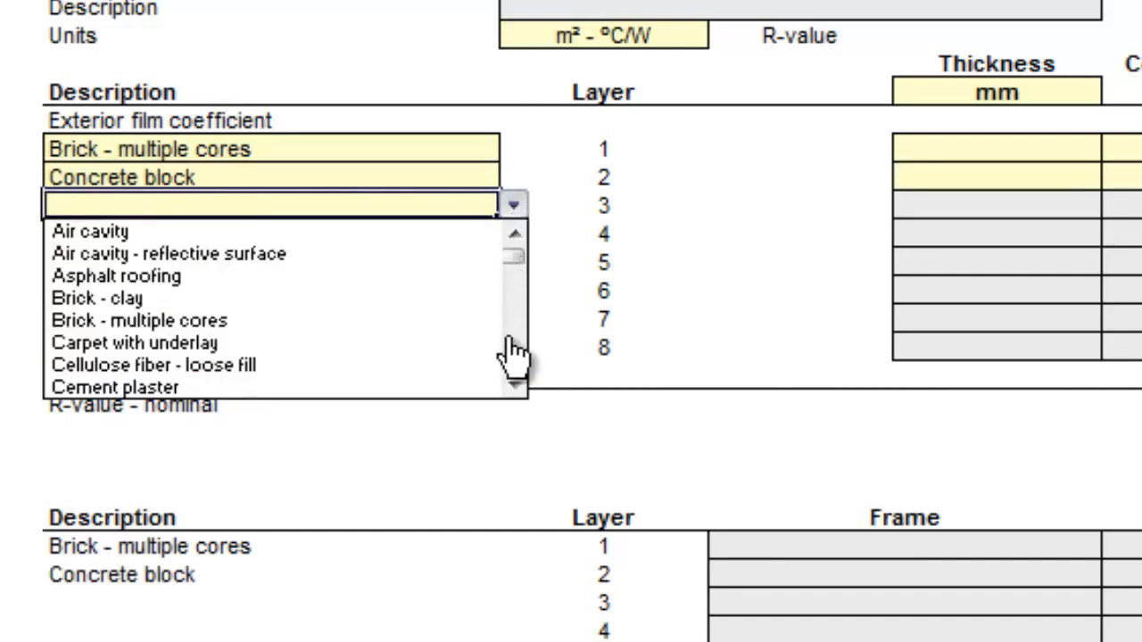
{"action": "left_click", "coordinate": [475, 387]}
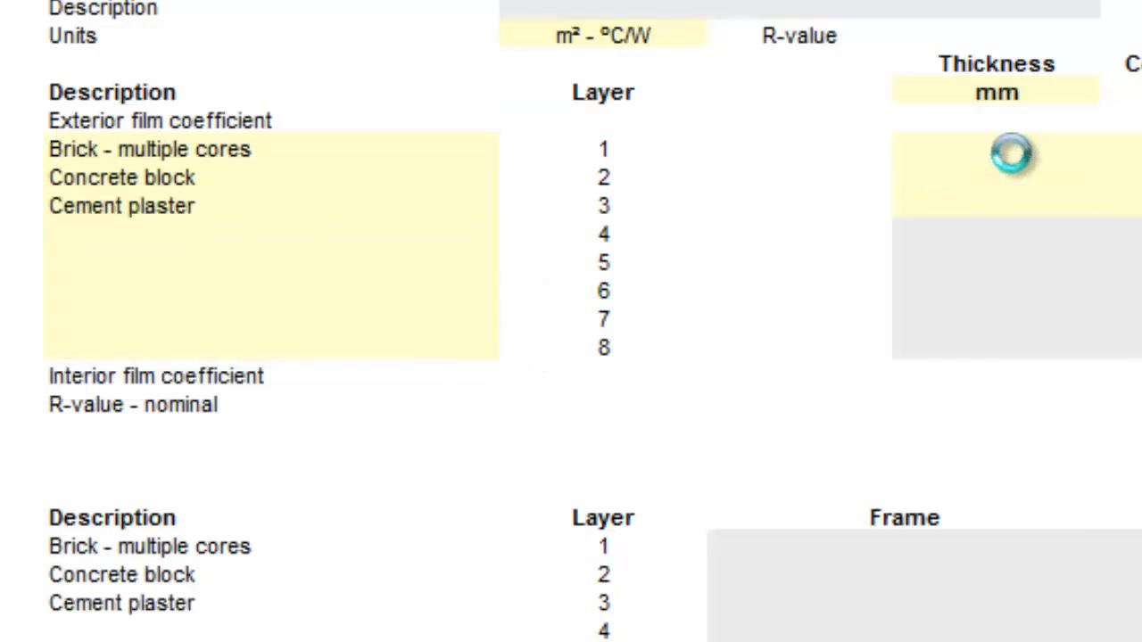
Set the wall layer thicknesses to 100 mm for the brick, 250 mm for the concrete block and 10 mm for the plaster.
{"action": "left_click", "coordinate": [1011, 150]}
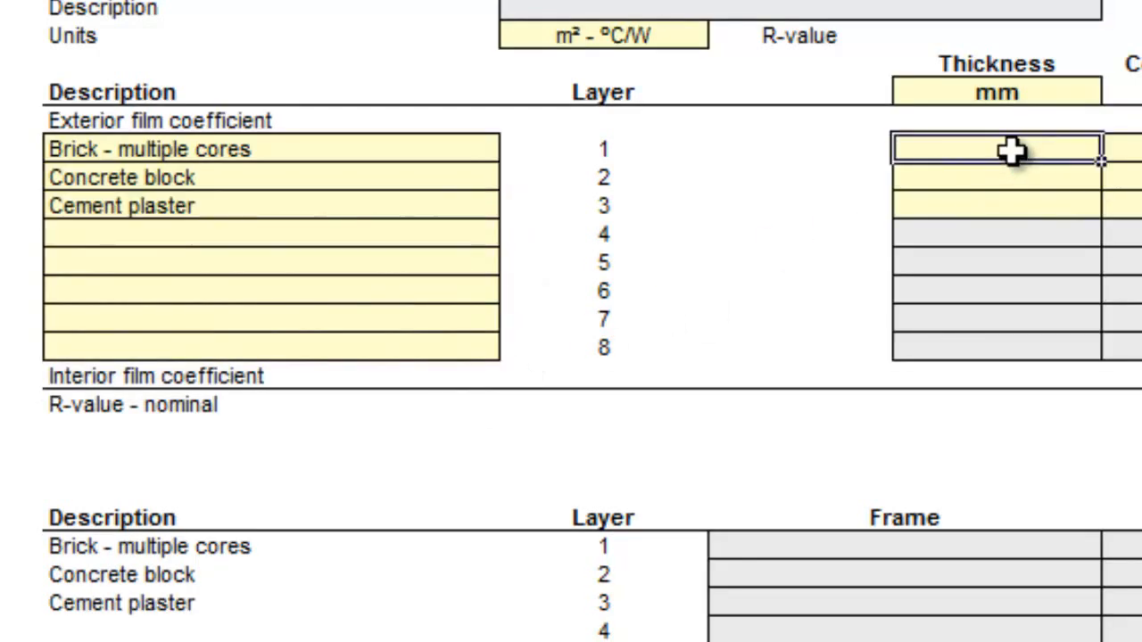
{"action": "type", "text": "100"}
{"action": "key", "text": "Return"}
{"action": "type", "text": "250"}
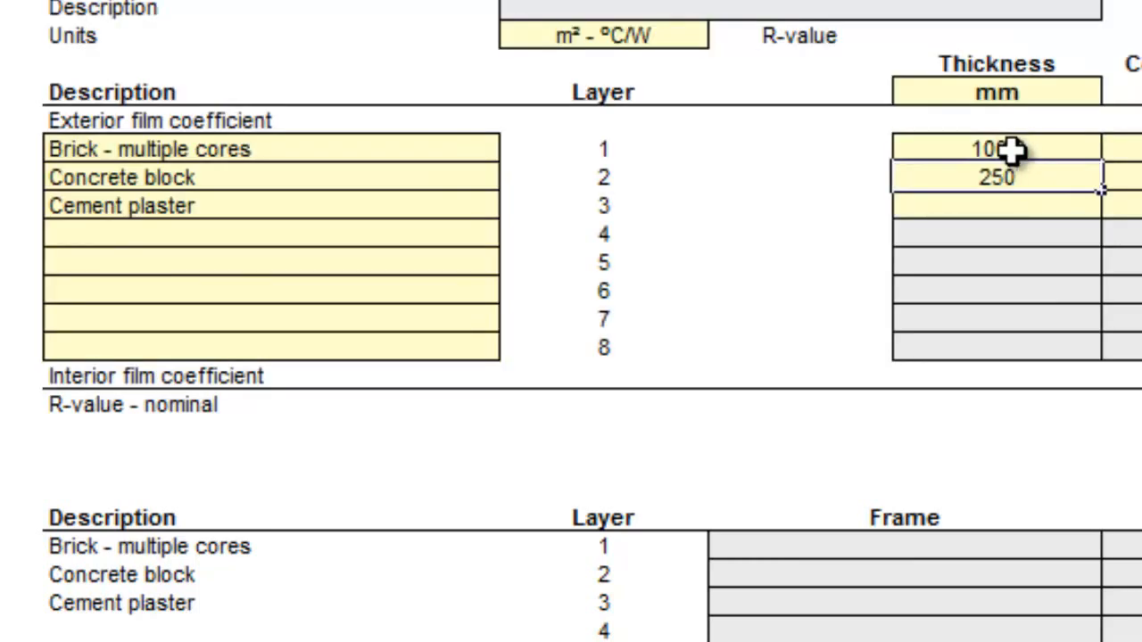
{"action": "key", "text": "Return"}
{"action": "type", "text": "10"}
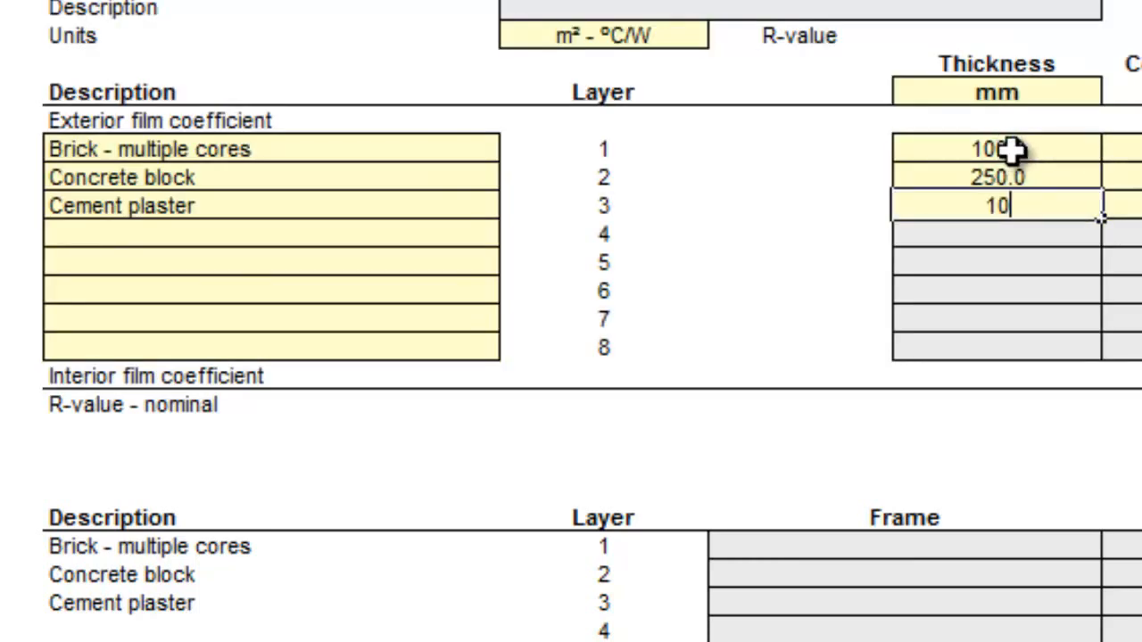
{"action": "key", "text": "Return"}
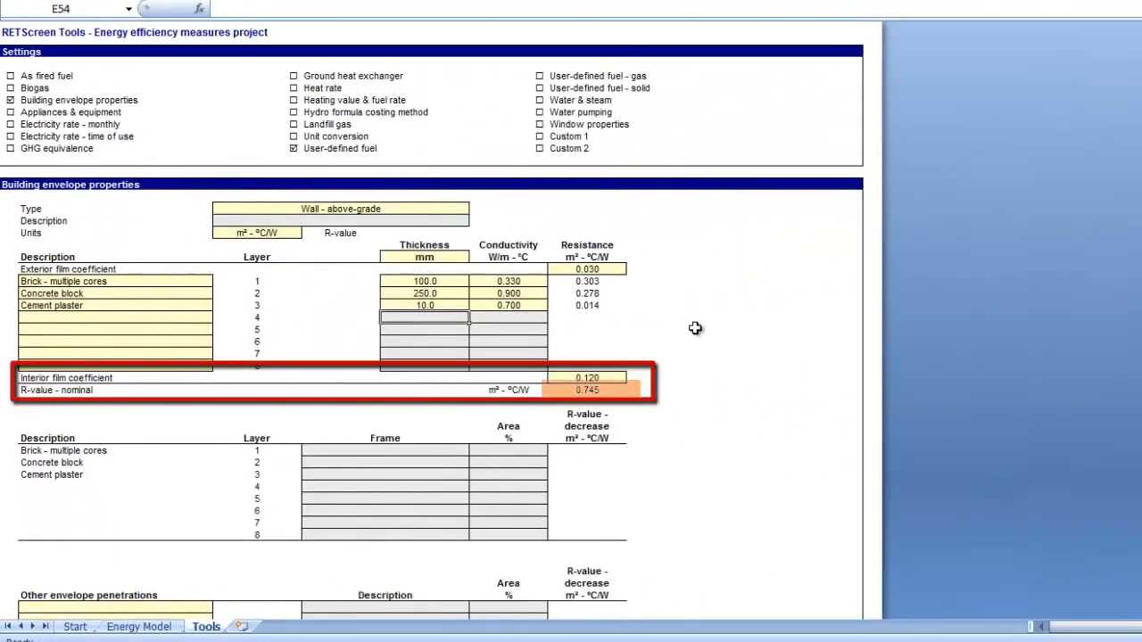
Return to the Energy Model sheet and reopen the School's Building envelope data.
{"action": "scroll", "coordinate": [726, 345], "scroll_direction": "down", "scroll_amount": 3}
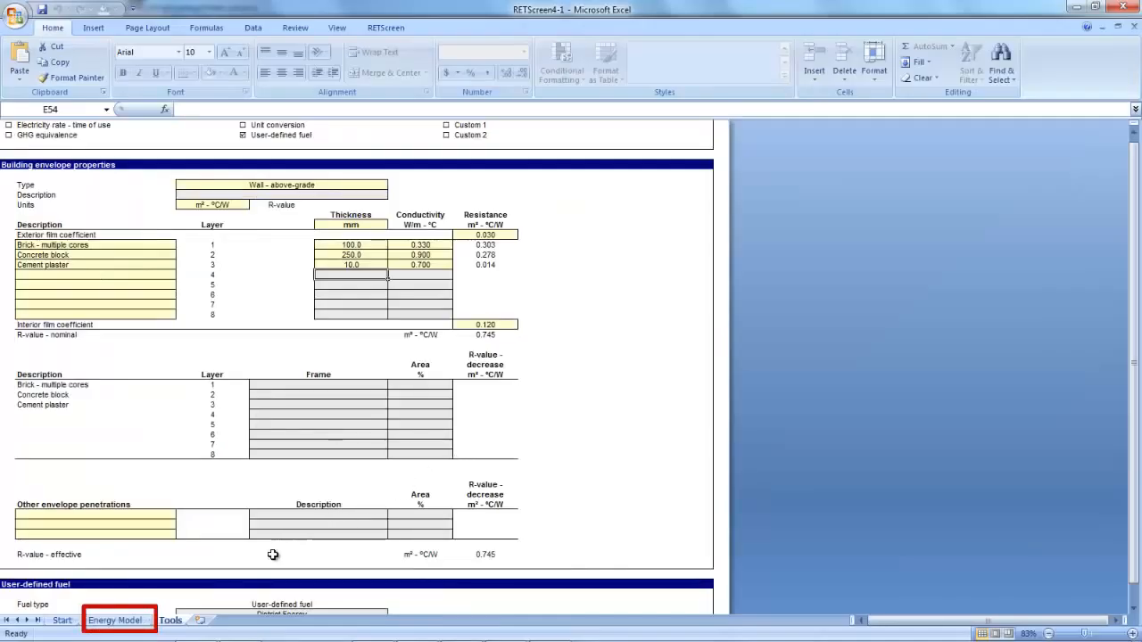
{"action": "left_click", "coordinate": [130, 621]}
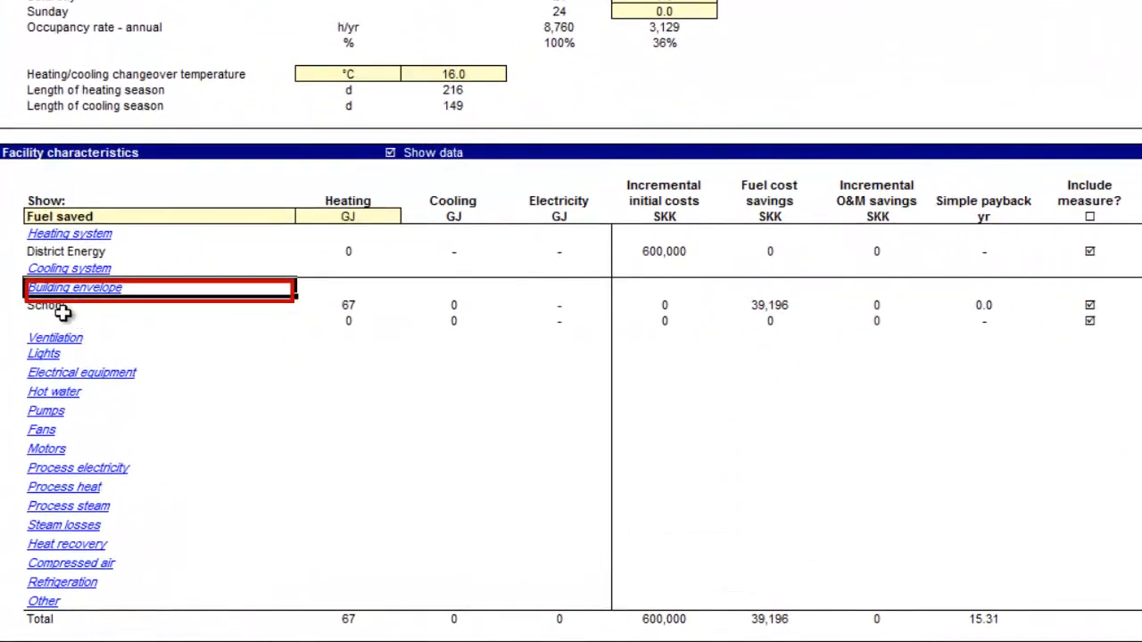
{"action": "left_click", "coordinate": [41, 380]}
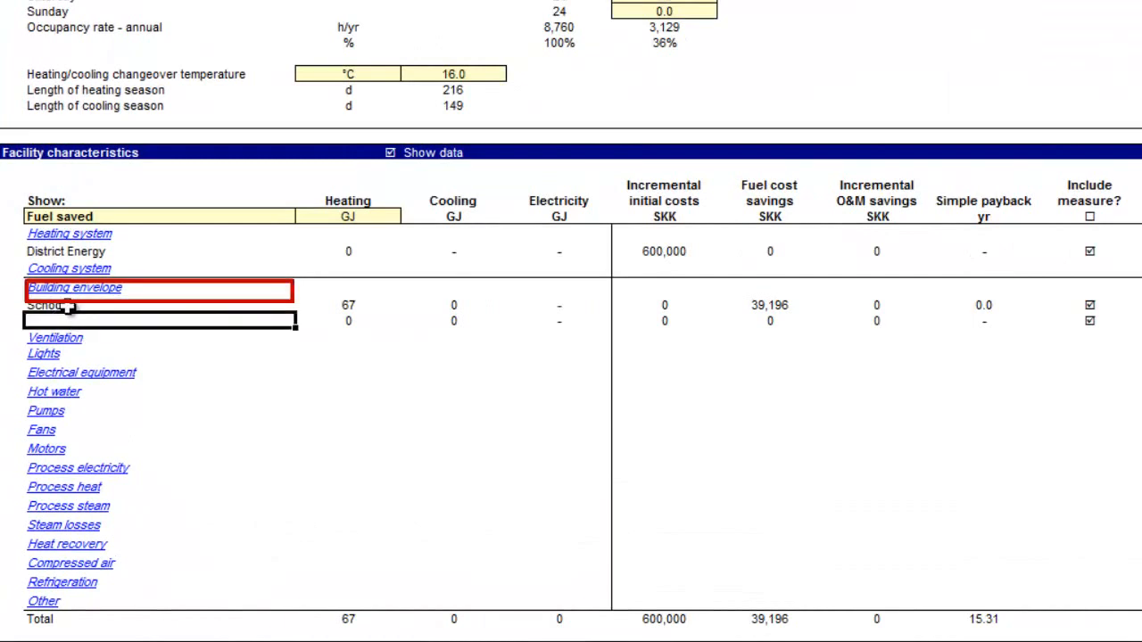
{"action": "left_click", "coordinate": [78, 287]}
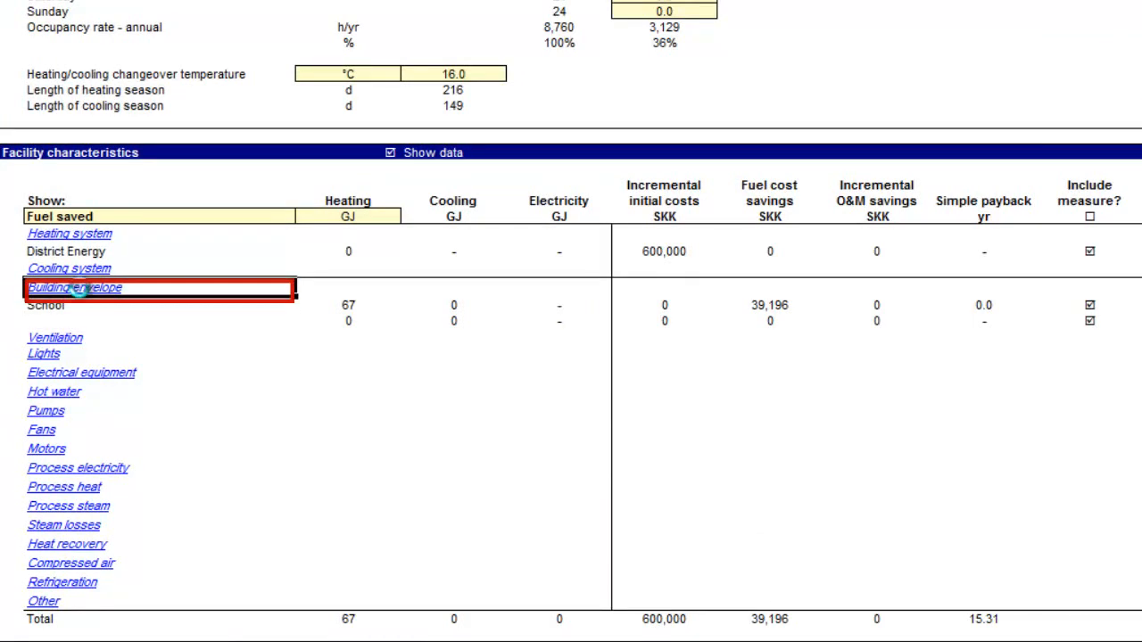
{"action": "left_click", "coordinate": [78, 287]}
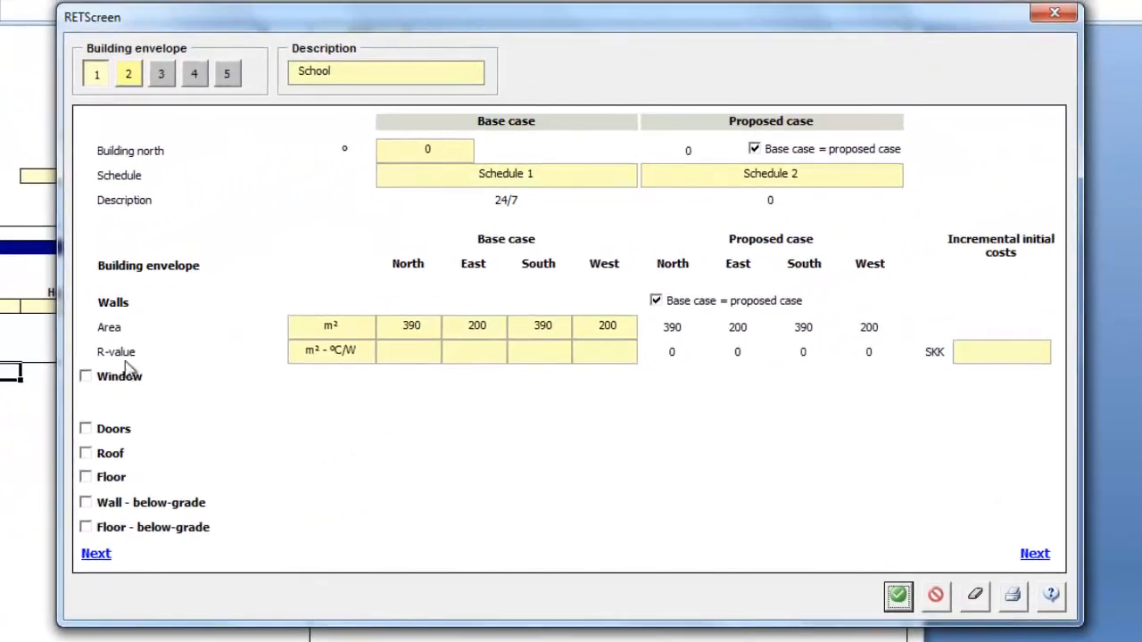
Set the base-case wall R-value to 0.745 m² - °C/W for the north, east, south and west sides.
{"action": "left_click", "coordinate": [419, 351]}
{"action": "type", "text": ".745"}
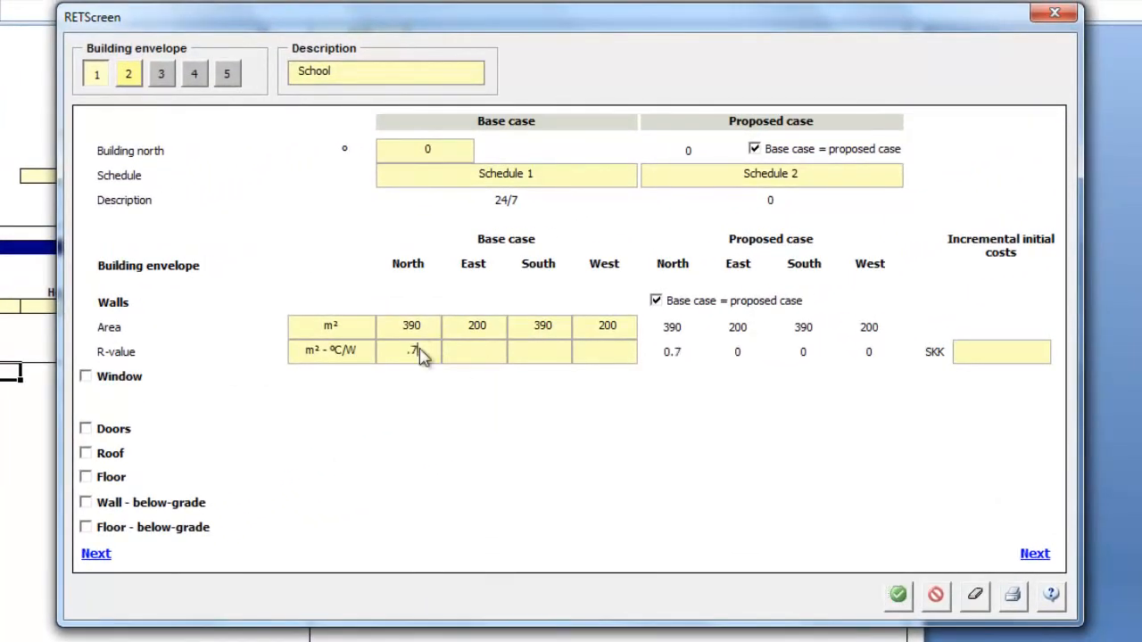
{"action": "key", "text": "Tab"}
{"action": "type", "text": ".745"}
{"action": "key", "text": "Tab"}
{"action": "type", "text": ".745"}
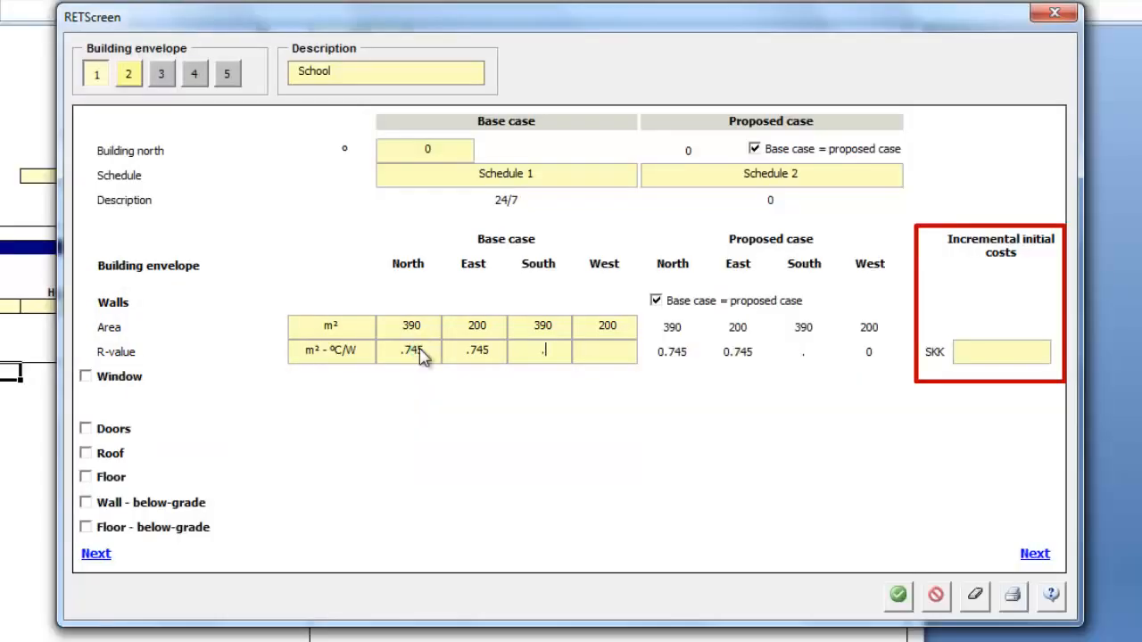
{"action": "key", "text": "Tab"}
{"action": "type", "text": ".745"}
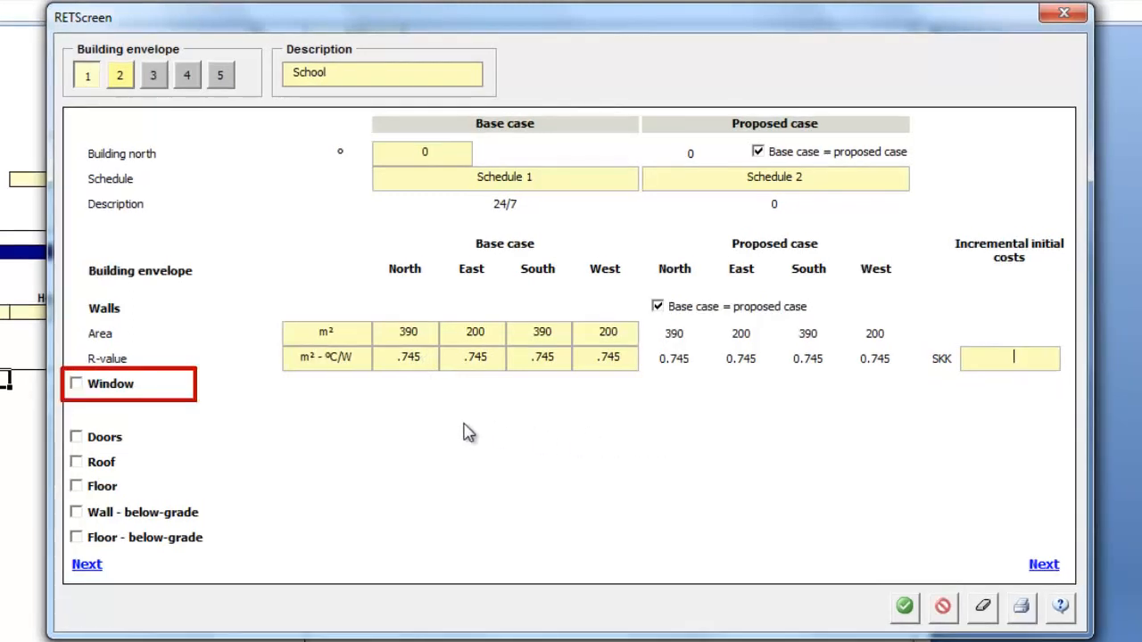
Include windows in the School envelope and set their base-case area to 15% on all four sides.
{"action": "left_click", "coordinate": [77, 384]}
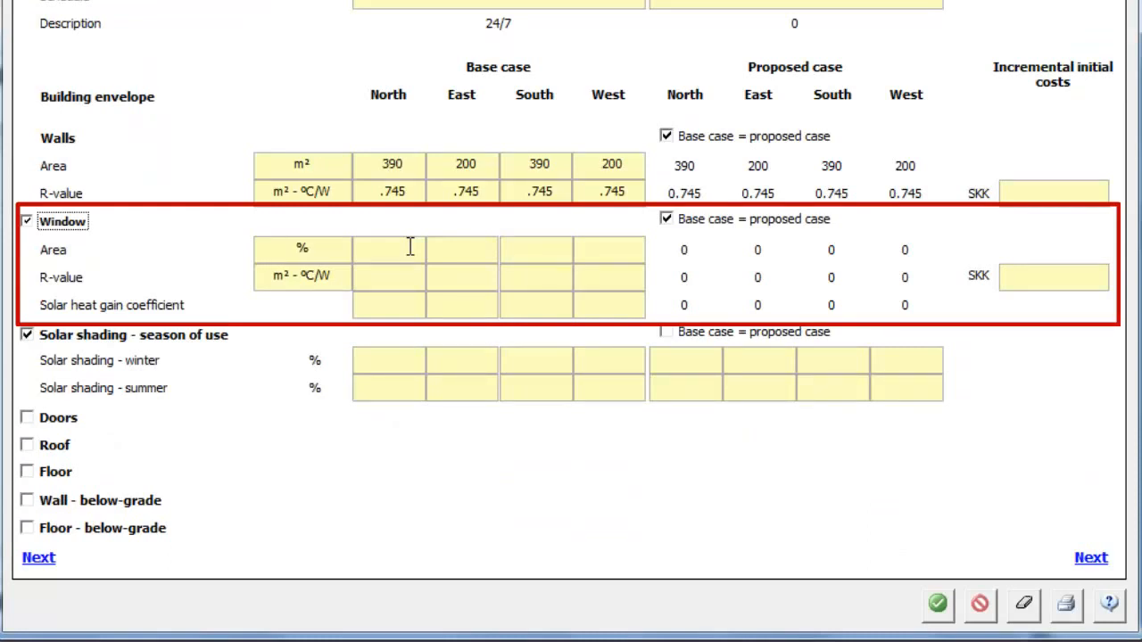
{"action": "left_click", "coordinate": [340, 252]}
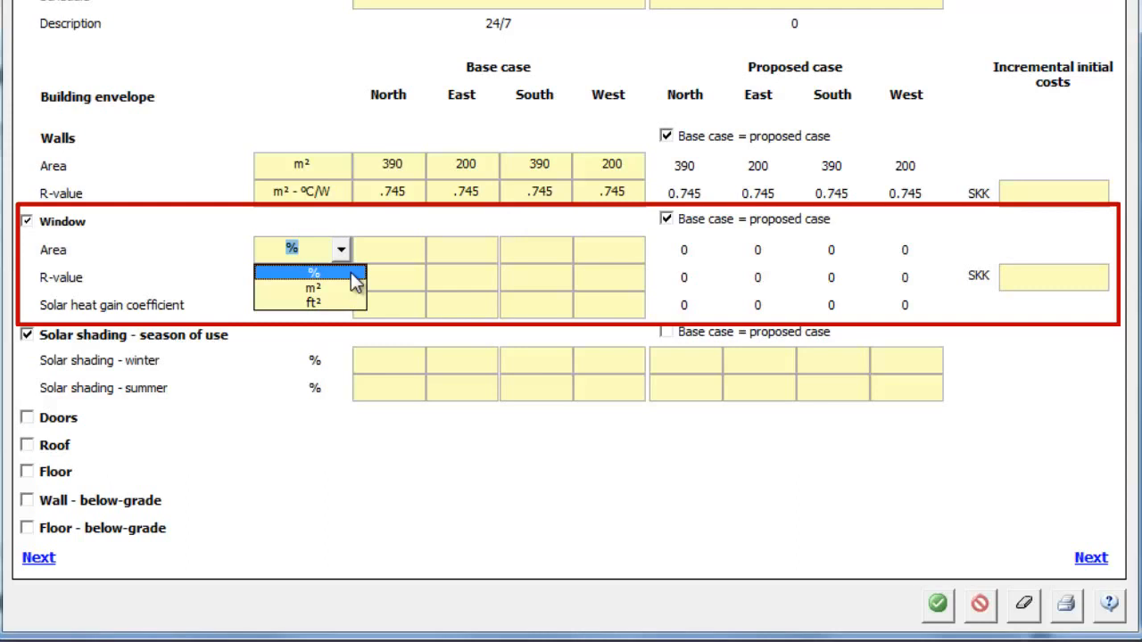
{"action": "left_click", "coordinate": [353, 273]}
{"action": "left_click", "coordinate": [399, 251]}
{"action": "type", "text": "15"}
{"action": "key", "text": "Tab"}
{"action": "type", "text": "15"}
{"action": "key", "text": "Tab"}
{"action": "type", "text": "15"}
{"action": "key", "text": "Tab"}
{"action": "type", "text": "15"}
{"action": "key", "text": "Tab"}
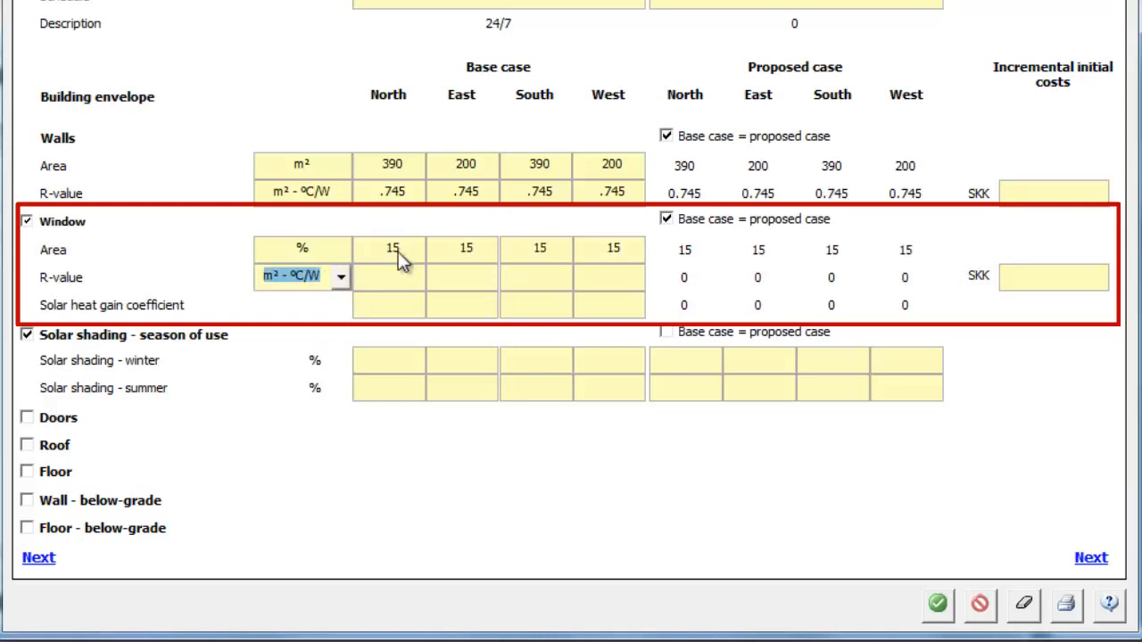
Keep m² - °C/W as the window R-value unit and accept the building envelope data.
{"action": "left_click", "coordinate": [341, 278]}
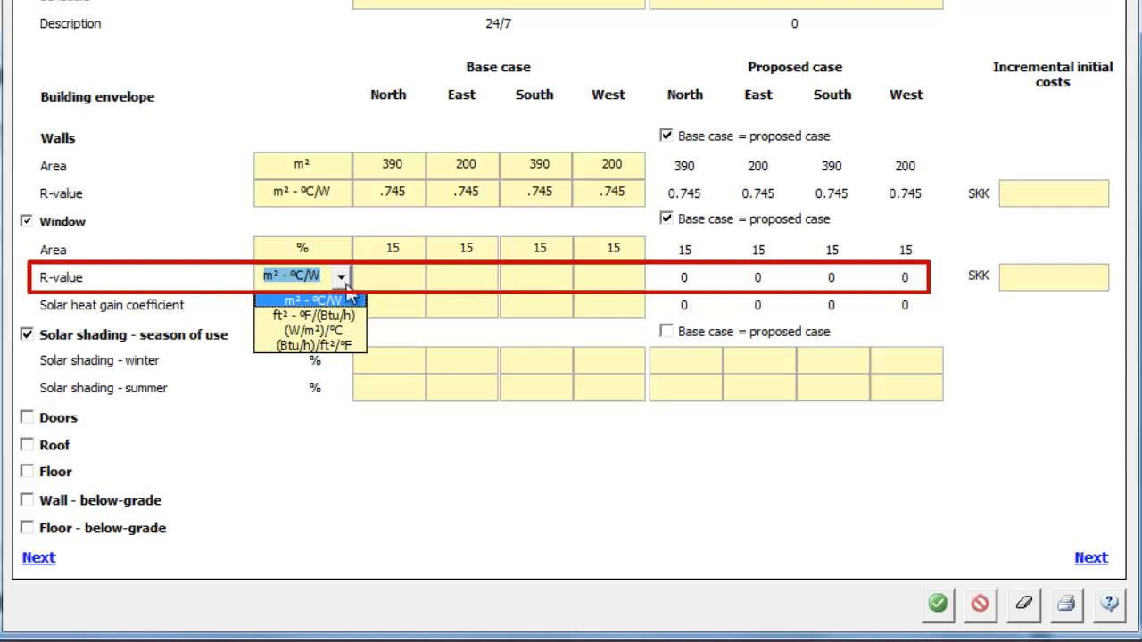
{"action": "left_click", "coordinate": [349, 302]}
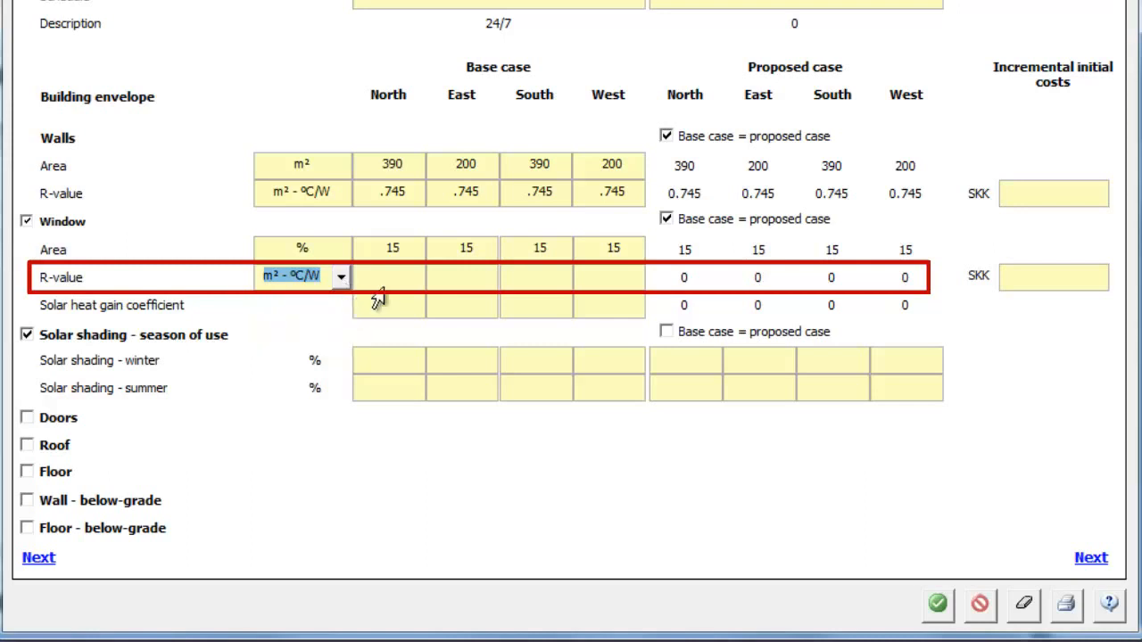
{"action": "left_click", "coordinate": [415, 274]}
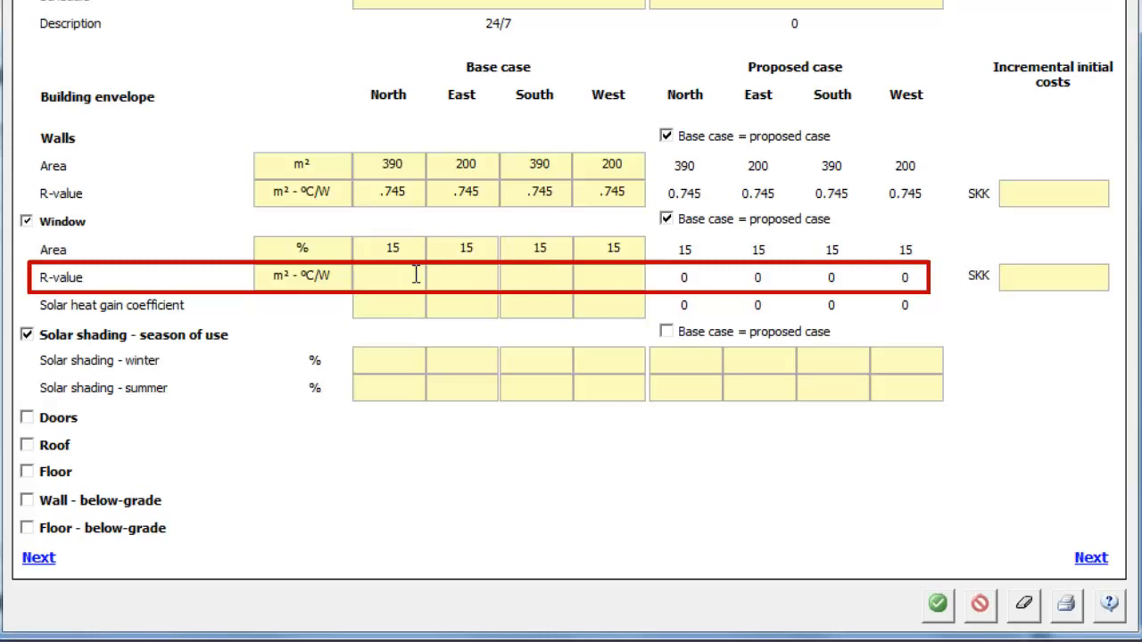
{"action": "left_click", "coordinate": [416, 275]}
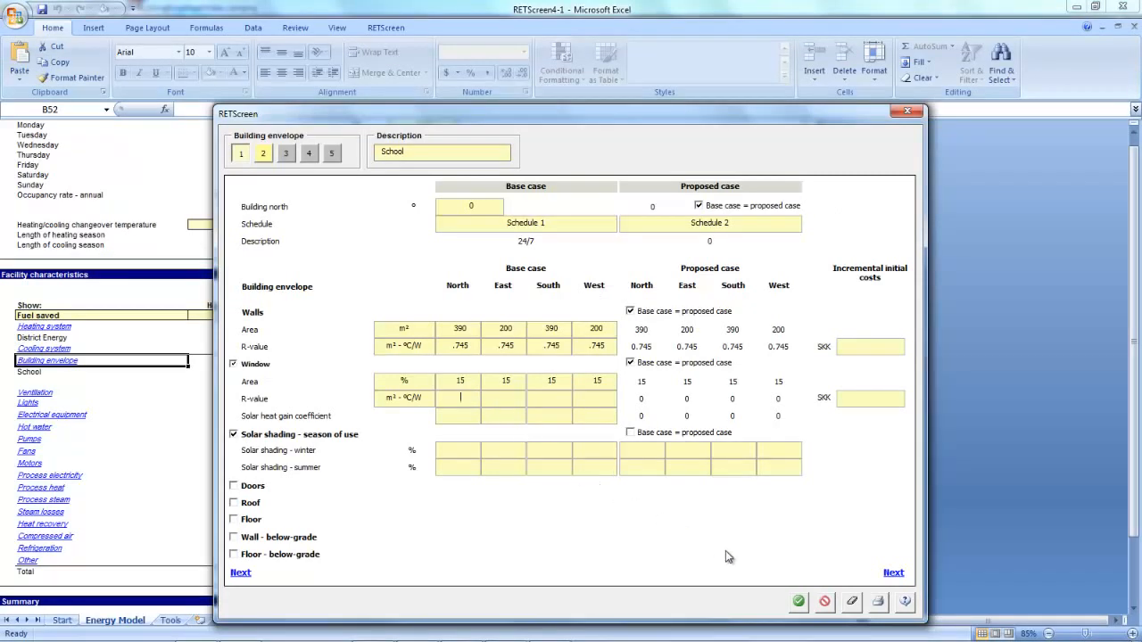
{"action": "left_click", "coordinate": [798, 603]}
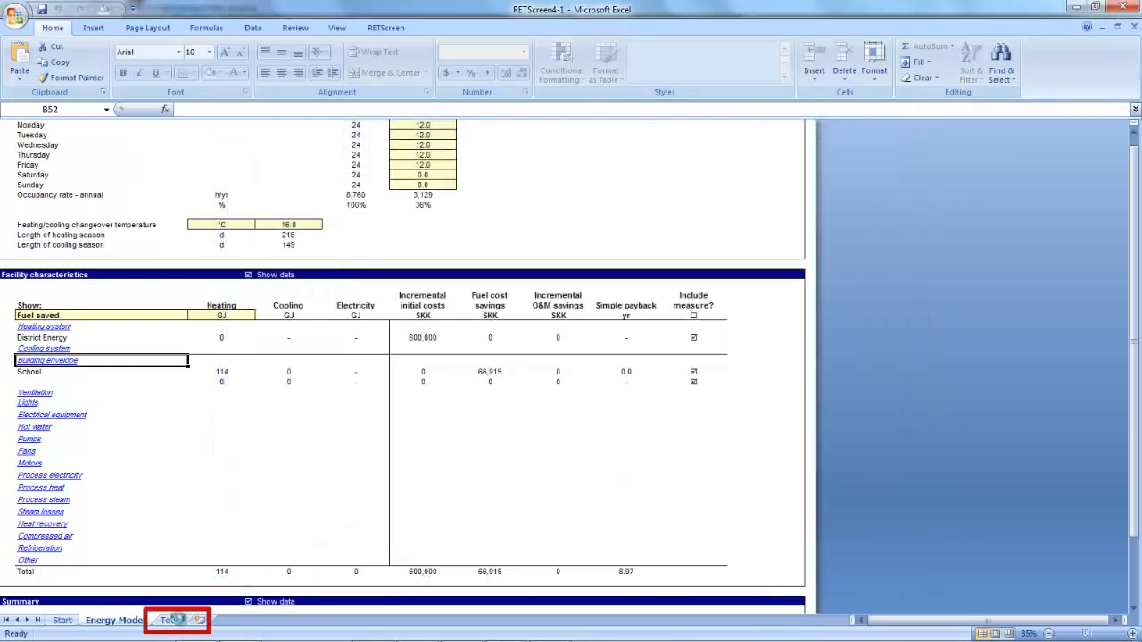
Enable the Window properties tool on the Tools sheet and open the resulting Window sheet.
{"action": "left_click", "coordinate": [177, 619]}
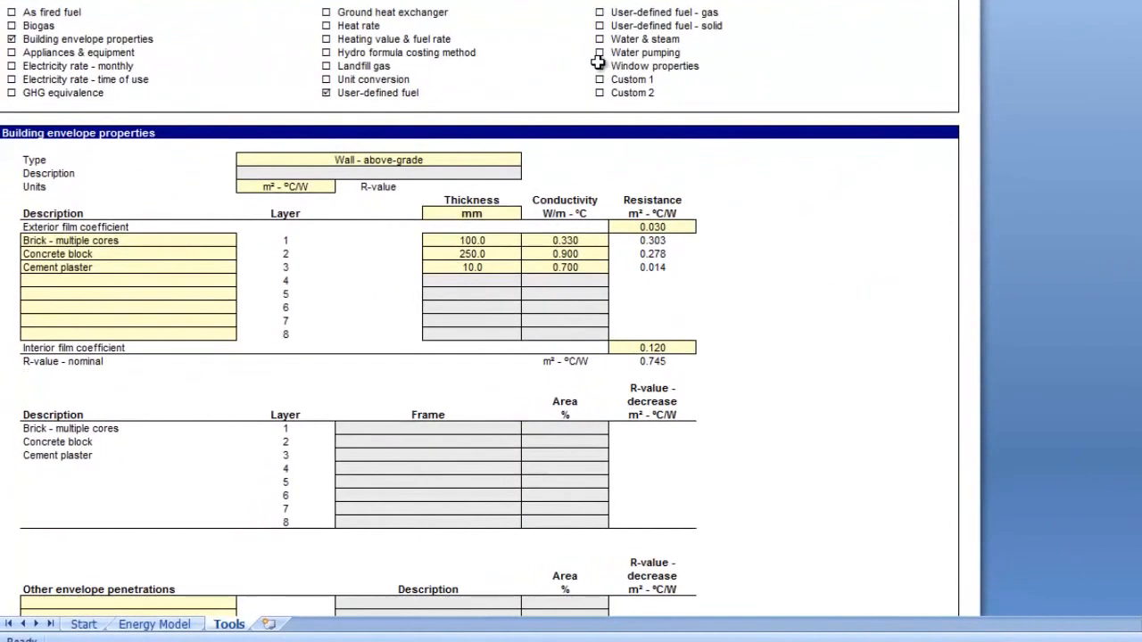
{"action": "left_click", "coordinate": [528, 122]}
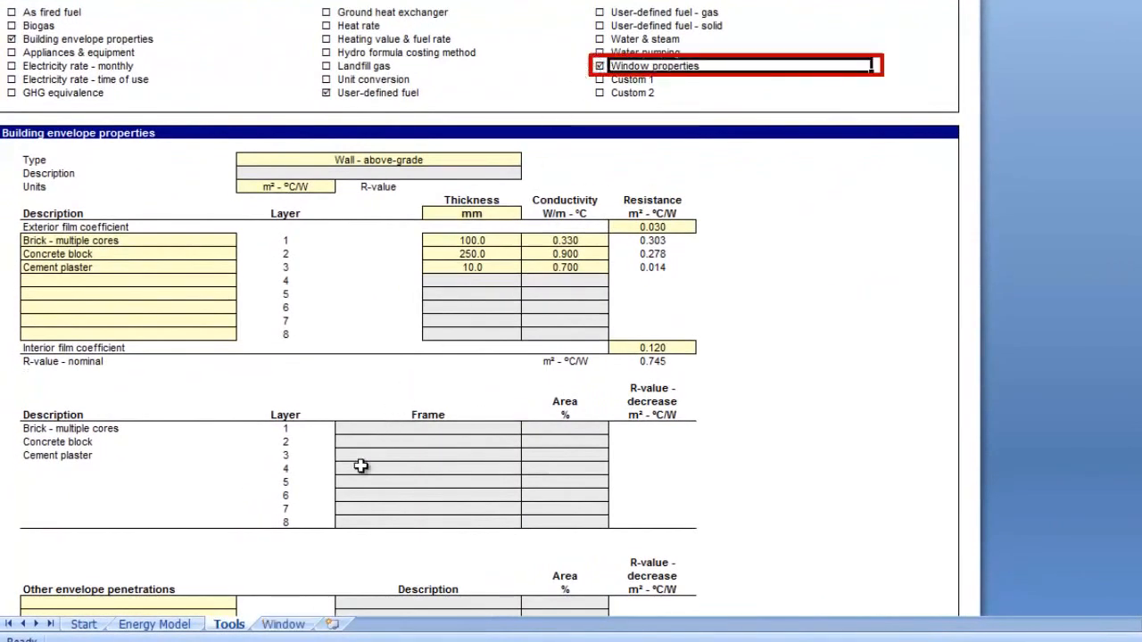
{"action": "left_click", "coordinate": [284, 625]}
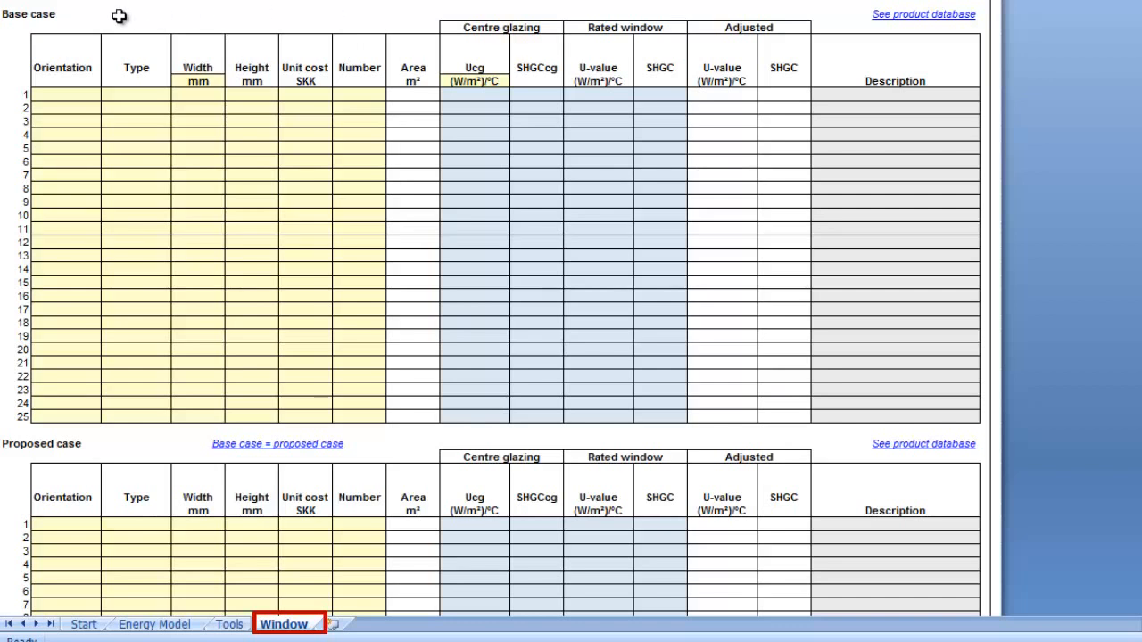
Examine the base-case window table's columns, from orientation, type, dimensions, cost and number to area, centre glazing, rated window and adjusted values.
{"action": "left_click", "coordinate": [80, 47]}
{"action": "left_click", "coordinate": [160, 48]}
{"action": "left_click", "coordinate": [207, 37]}
{"action": "left_click", "coordinate": [249, 37]}
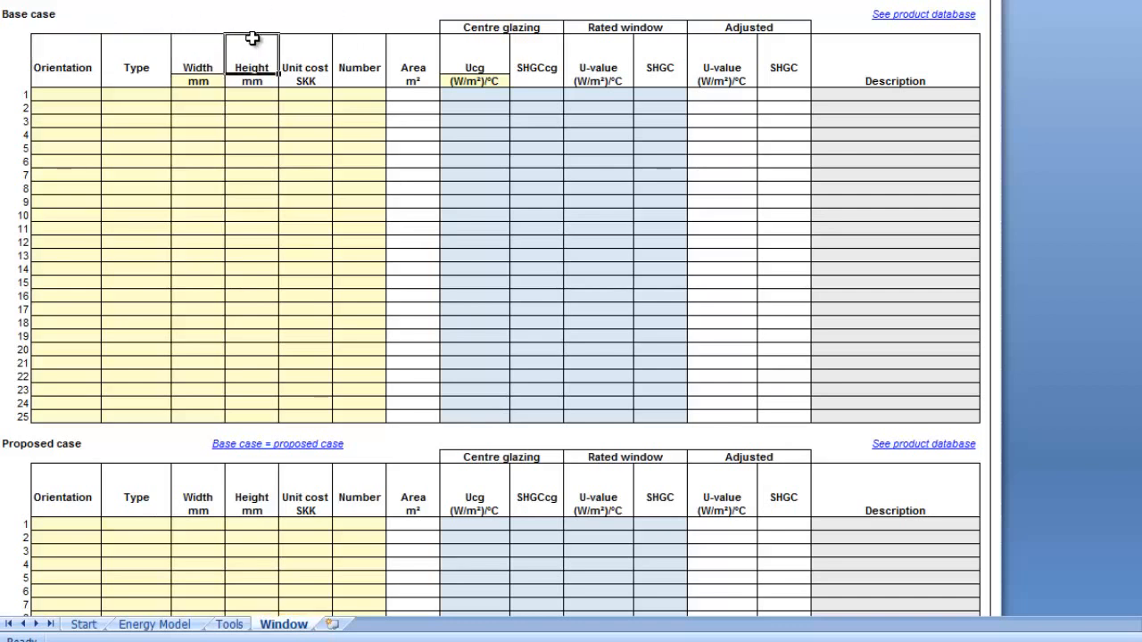
{"action": "left_click", "coordinate": [308, 38]}
{"action": "left_click", "coordinate": [354, 39]}
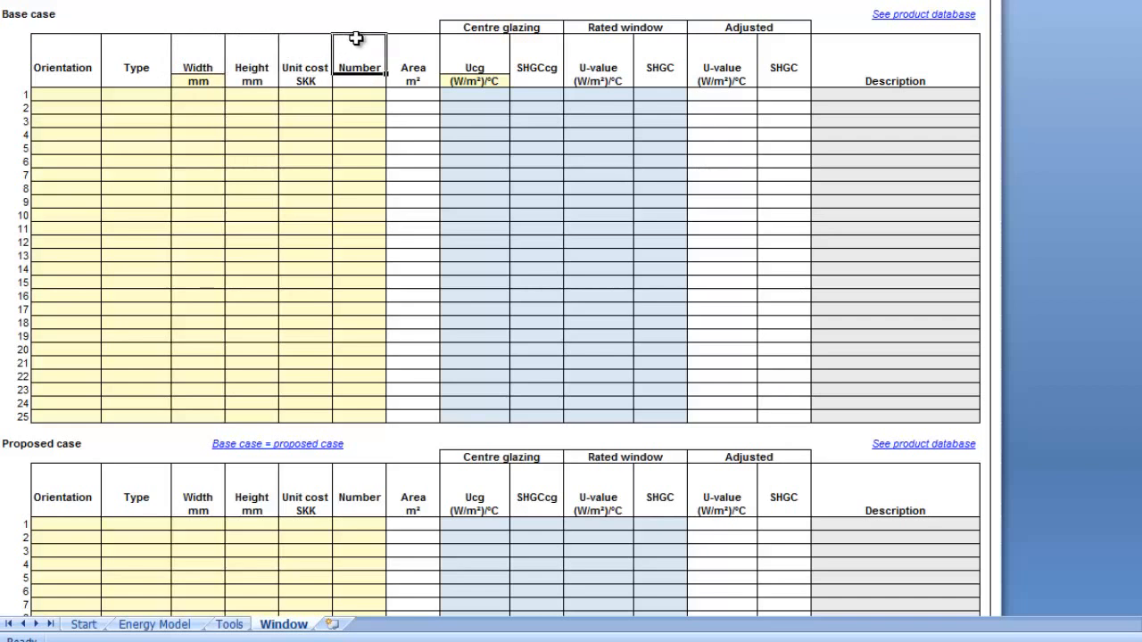
{"action": "left_click", "coordinate": [407, 41]}
{"action": "left_click", "coordinate": [552, 15]}
{"action": "left_click", "coordinate": [675, 14]}
{"action": "left_click", "coordinate": [782, 12]}
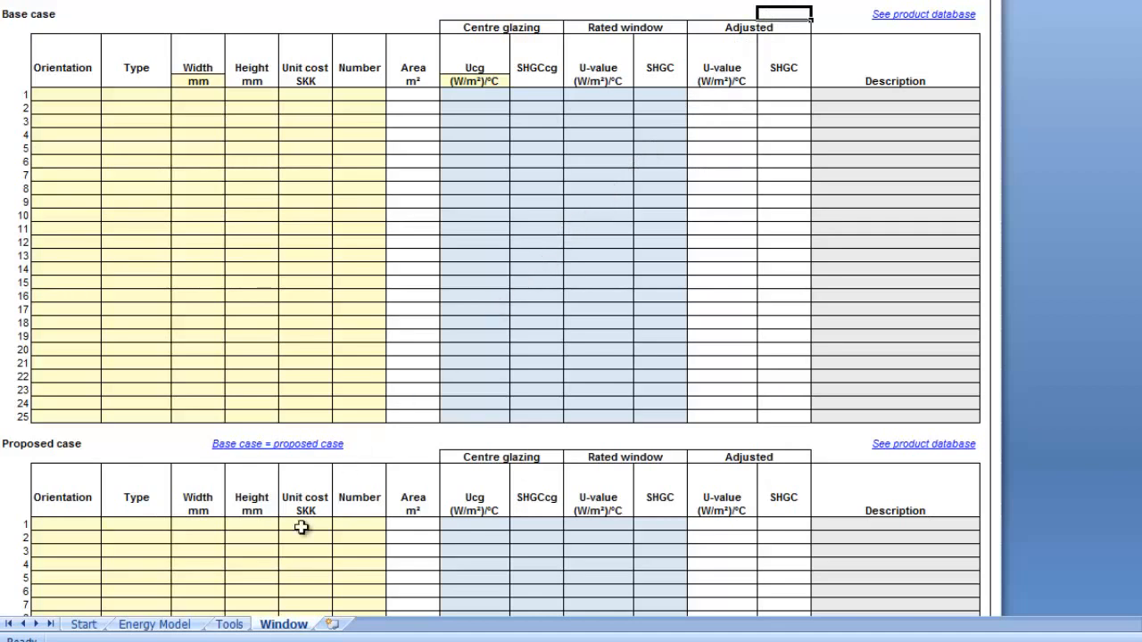
Return to the Energy Model sheet and open the School's Building envelope data again.
{"action": "left_click", "coordinate": [184, 625]}
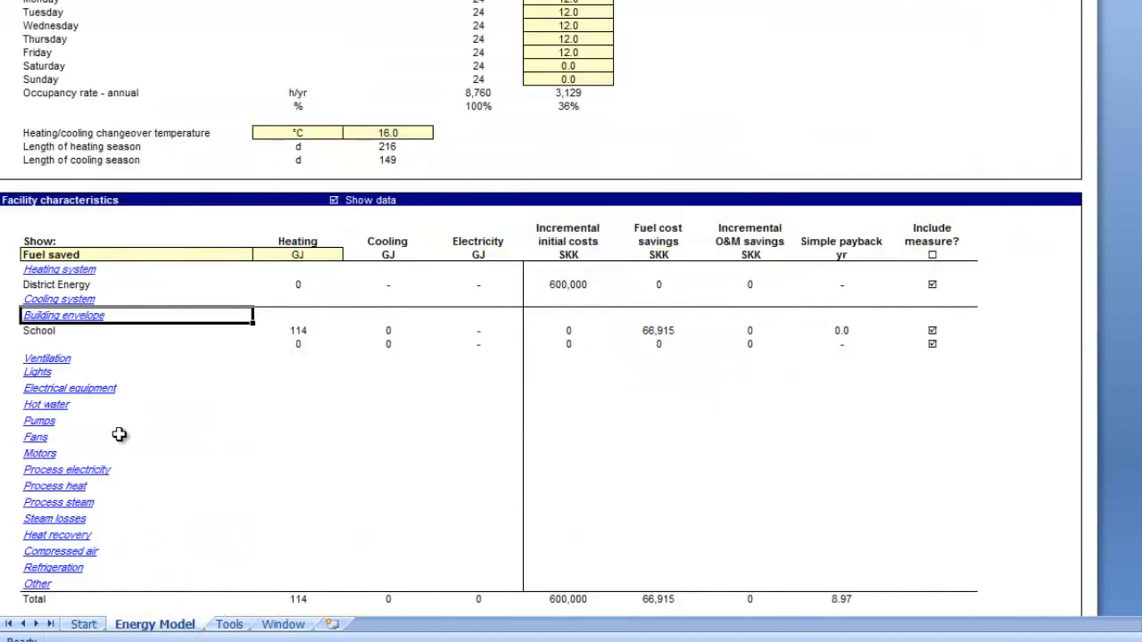
{"action": "left_click", "coordinate": [70, 332]}
{"action": "left_click", "coordinate": [76, 317]}
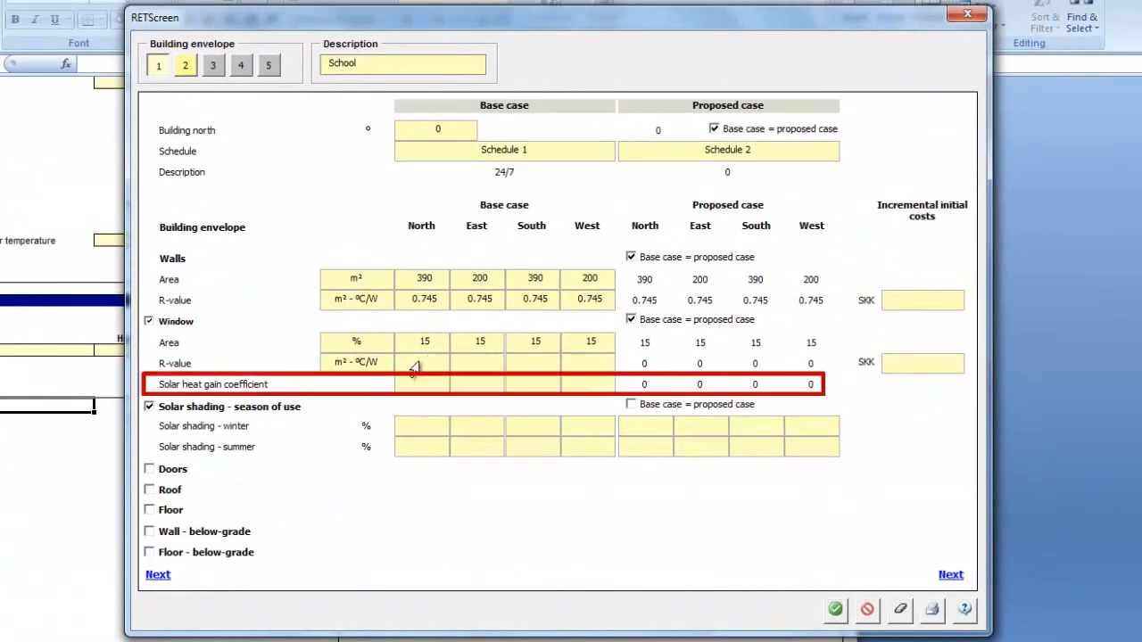
Set the base-case window R-value to 0.36 m² - °C/W for the north, east, south and west sides.
{"action": "left_click", "coordinate": [464, 342]}
{"action": "type", "text": ".36"}
{"action": "key", "text": "Tab"}
{"action": "type", "text": ".36"}
{"action": "key", "text": "Tab"}
{"action": "type", "text": ".36"}
{"action": "key", "text": "Tab"}
{"action": "type", "text": ".36"}
{"action": "key", "text": "Tab"}
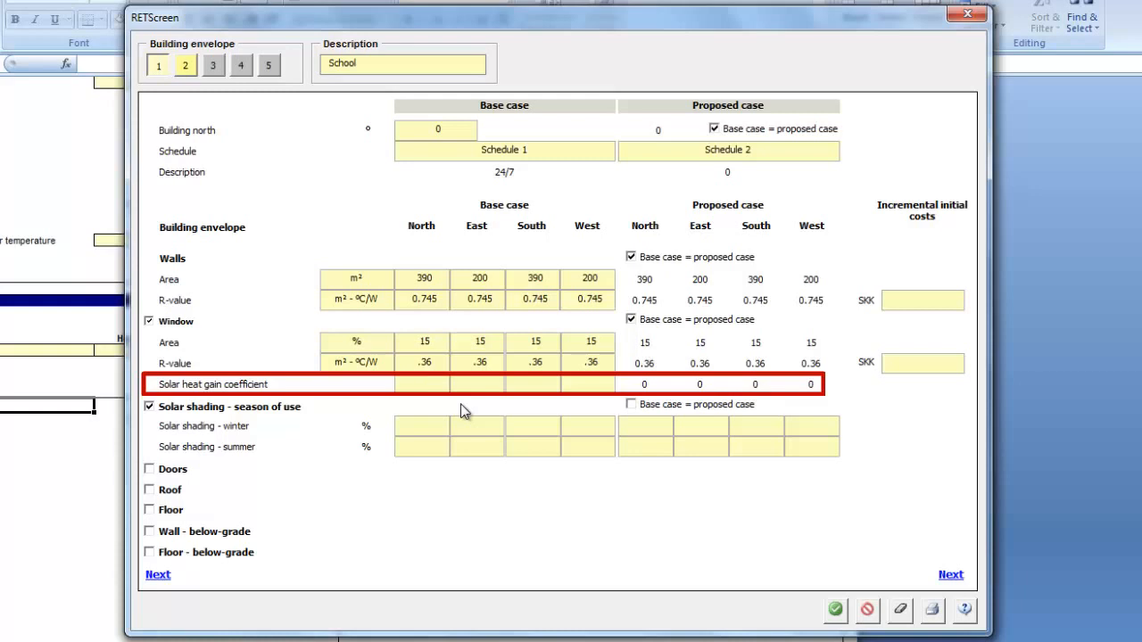
Set the base-case window solar heat gain coefficient to 0.65 on all four sides and exclude seasonal solar shading.
{"action": "type", "text": ".65.65"}
{"action": "key", "text": "Tab"}
{"action": "type", "text": ".65"}
{"action": "key", "text": "Tab"}
{"action": "type", "text": ".65"}
{"action": "key", "text": "Tab"}
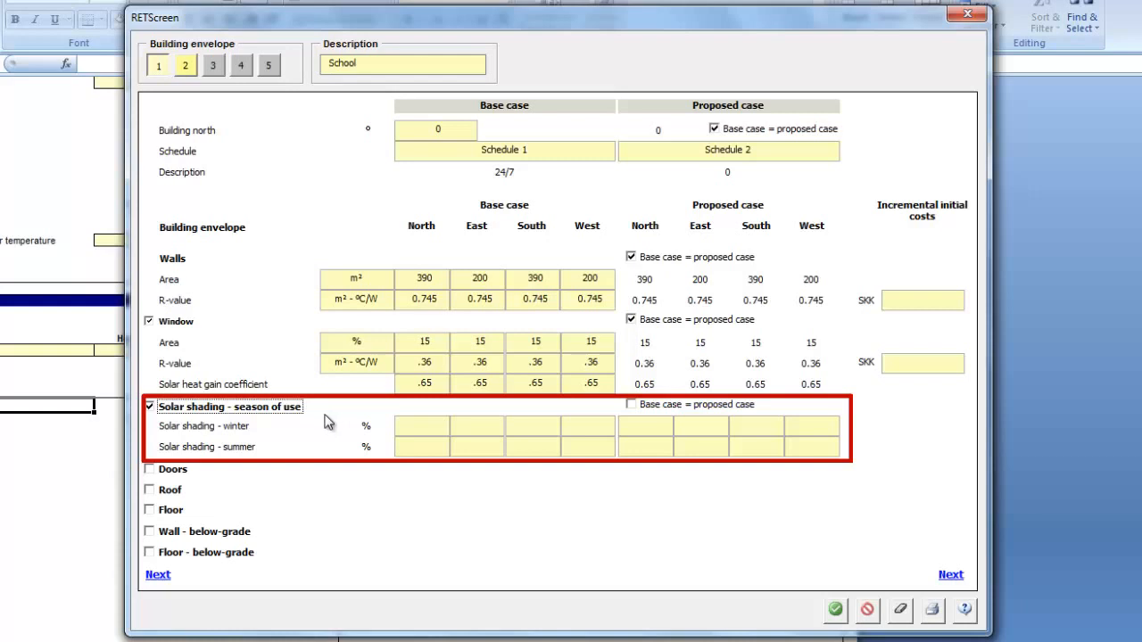
{"action": "left_click", "coordinate": [149, 407]}
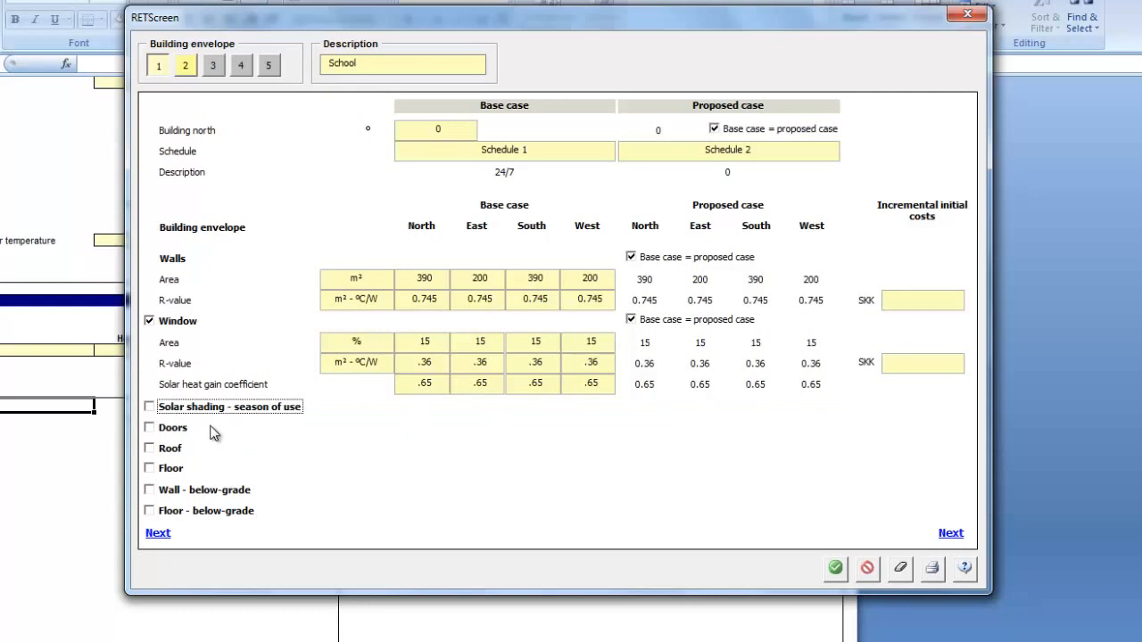
Include doors in the envelope with base-case areas of 2% north, 4% east, 2% south and 4% west.
{"action": "left_click", "coordinate": [150, 428]}
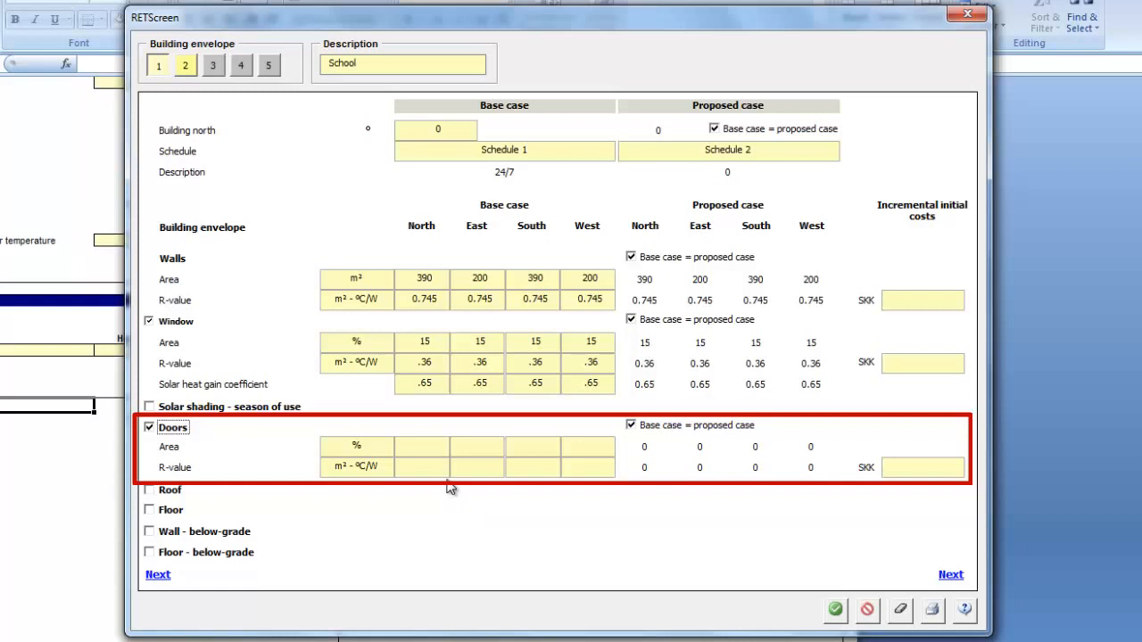
{"action": "left_click", "coordinate": [433, 444]}
{"action": "type", "text": "2"}
{"action": "key", "text": "Tab"}
{"action": "type", "text": "4"}
{"action": "key", "text": "Tab"}
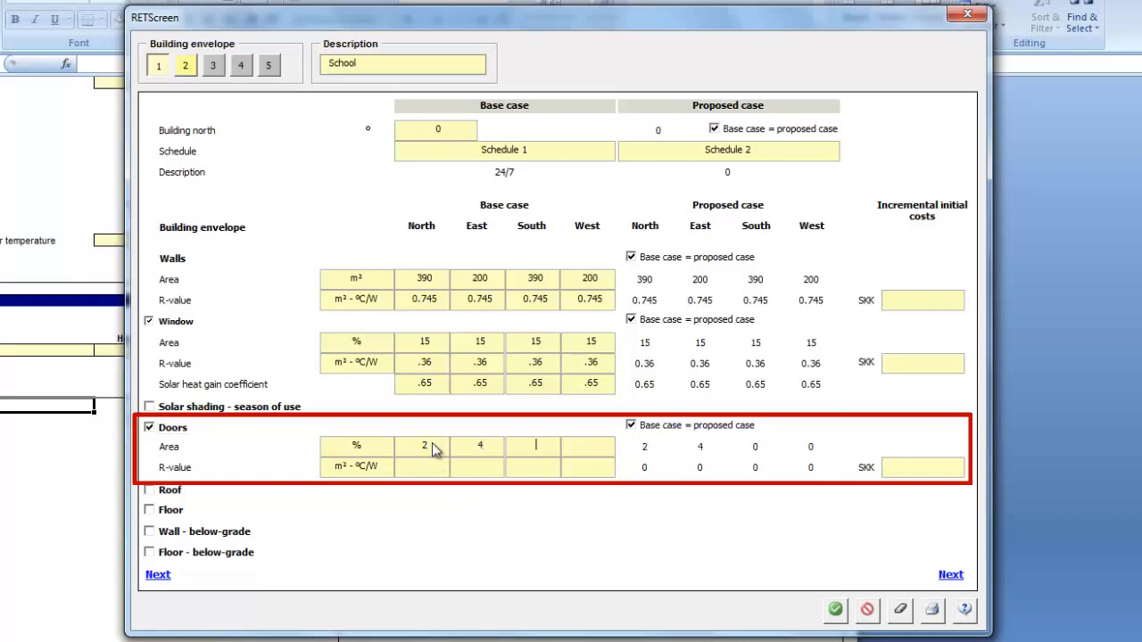
{"action": "type", "text": "2"}
{"action": "key", "text": "Tab"}
{"action": "type", "text": "4"}
{"action": "key", "text": "Tab"}
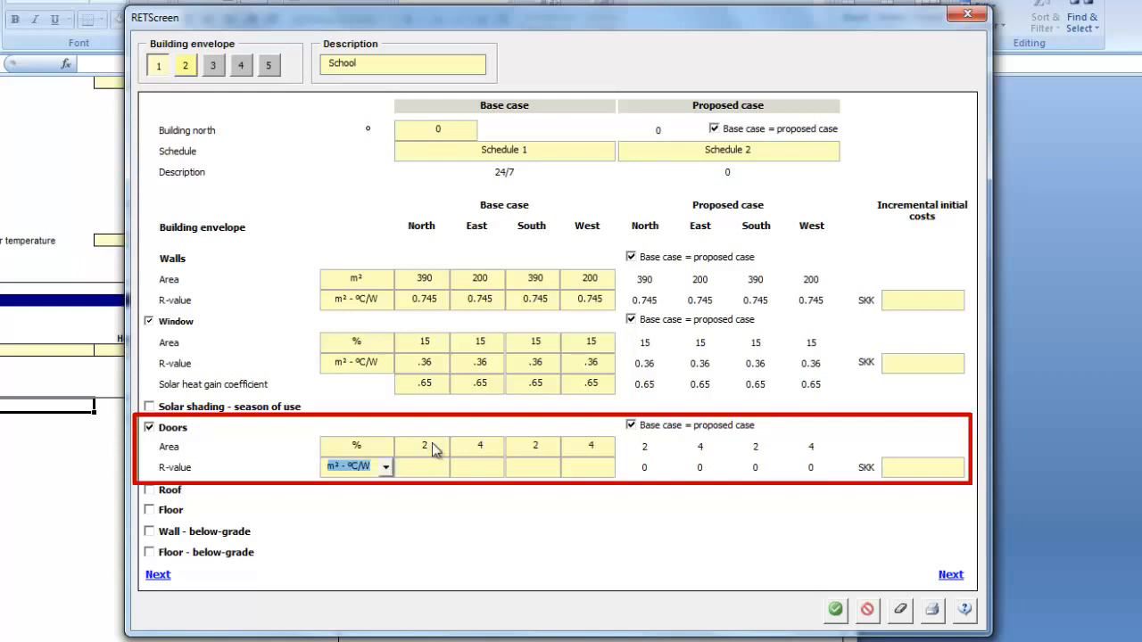
Set the base-case door R-value to 0.36 m² - °C/W on all four sides.
{"action": "left_click", "coordinate": [443, 468]}
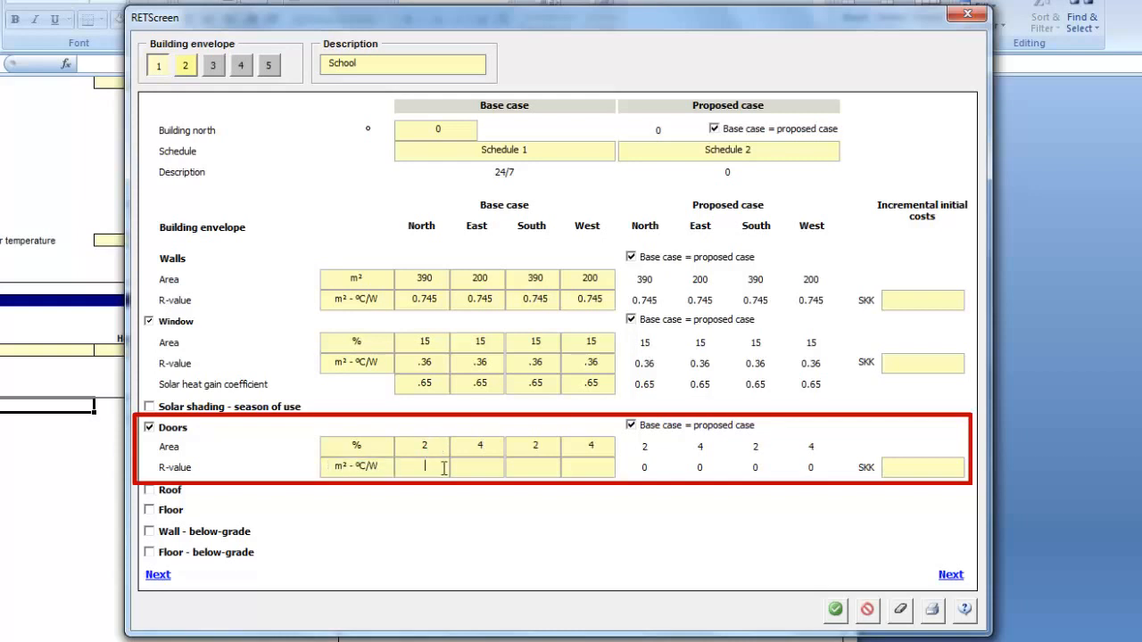
{"action": "type", "text": ".36"}
{"action": "key", "text": "Tab"}
{"action": "type", "text": ".36"}
{"action": "key", "text": "Tab"}
{"action": "type", "text": ".36"}
{"action": "key", "text": "Tab"}
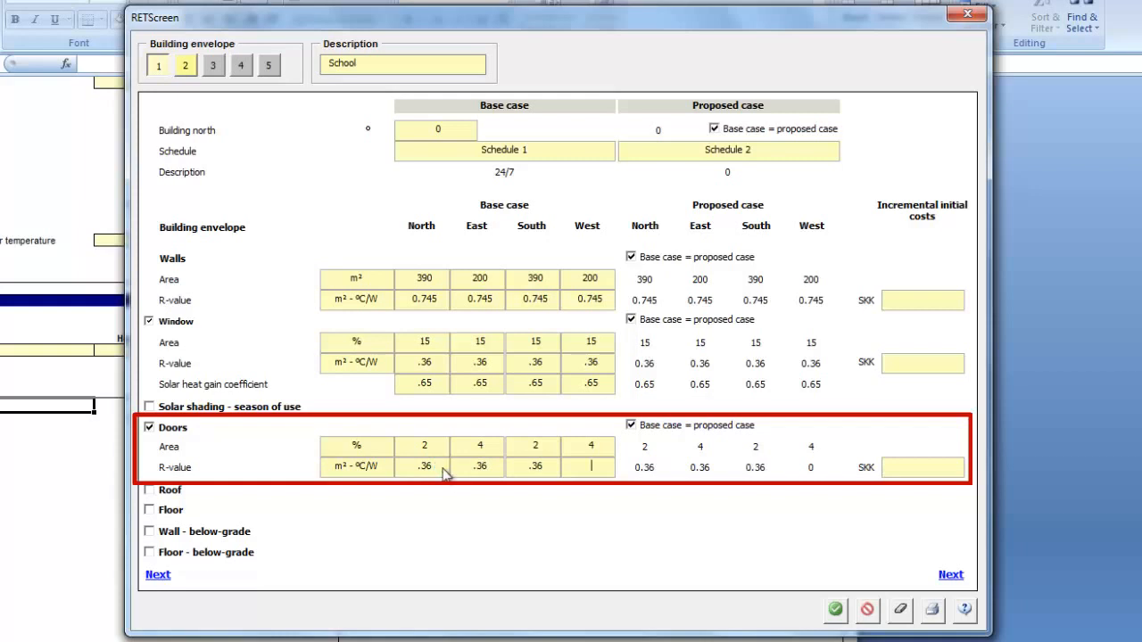
{"action": "type", "text": ".36"}
{"action": "key", "text": "Tab"}
Include the roof in the envelope with a base-case area of 2,100 m² and an R-value of 2 m² - °C/W.
{"action": "left_click", "coordinate": [149, 490]}
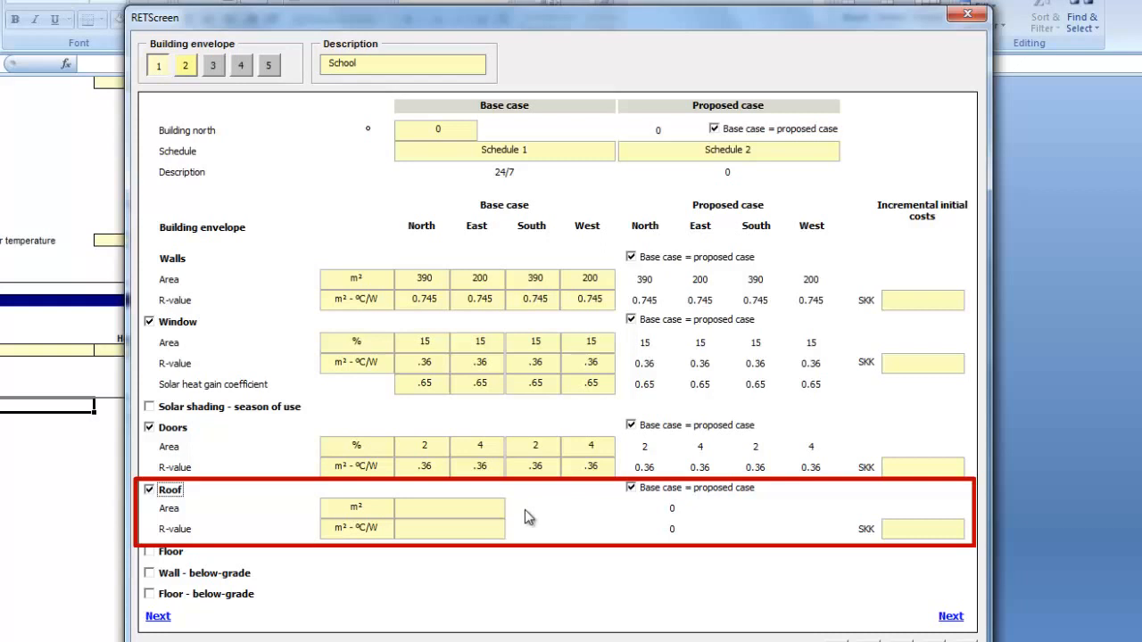
{"action": "left_click", "coordinate": [490, 509]}
{"action": "type", "text": "2100"}
{"action": "key", "text": "Tab"}
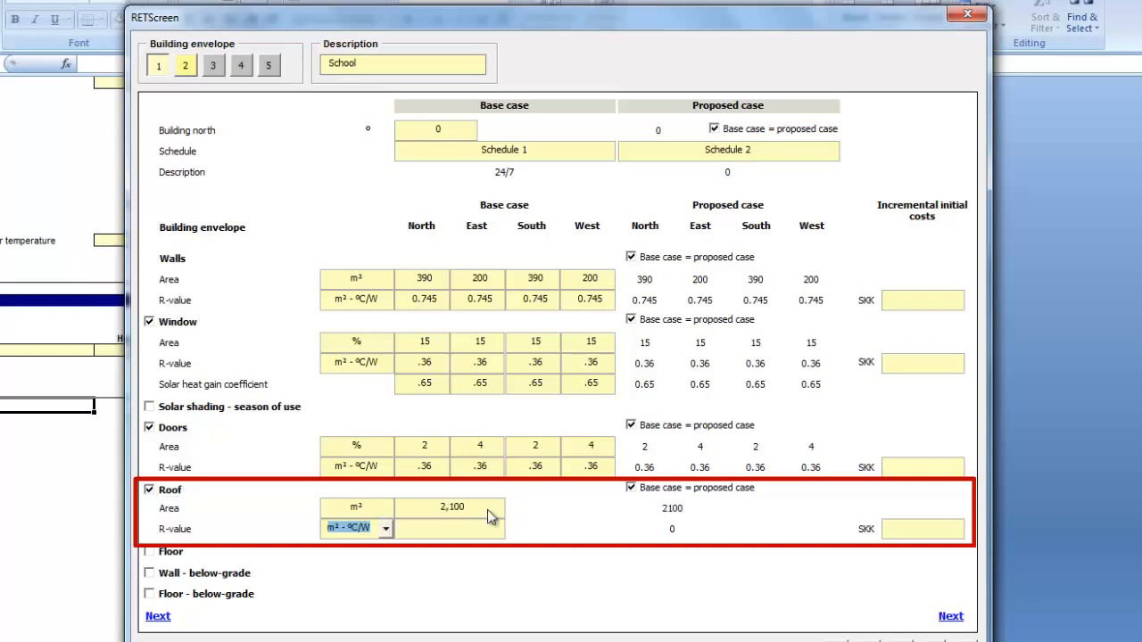
{"action": "left_click", "coordinate": [491, 528]}
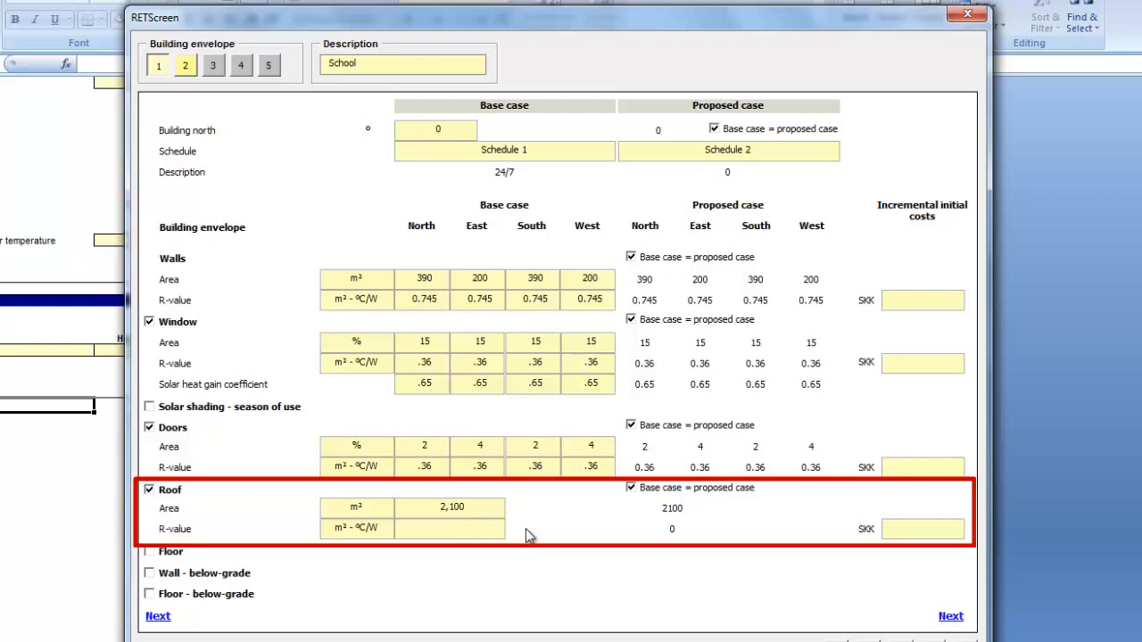
{"action": "type", "text": "2"}
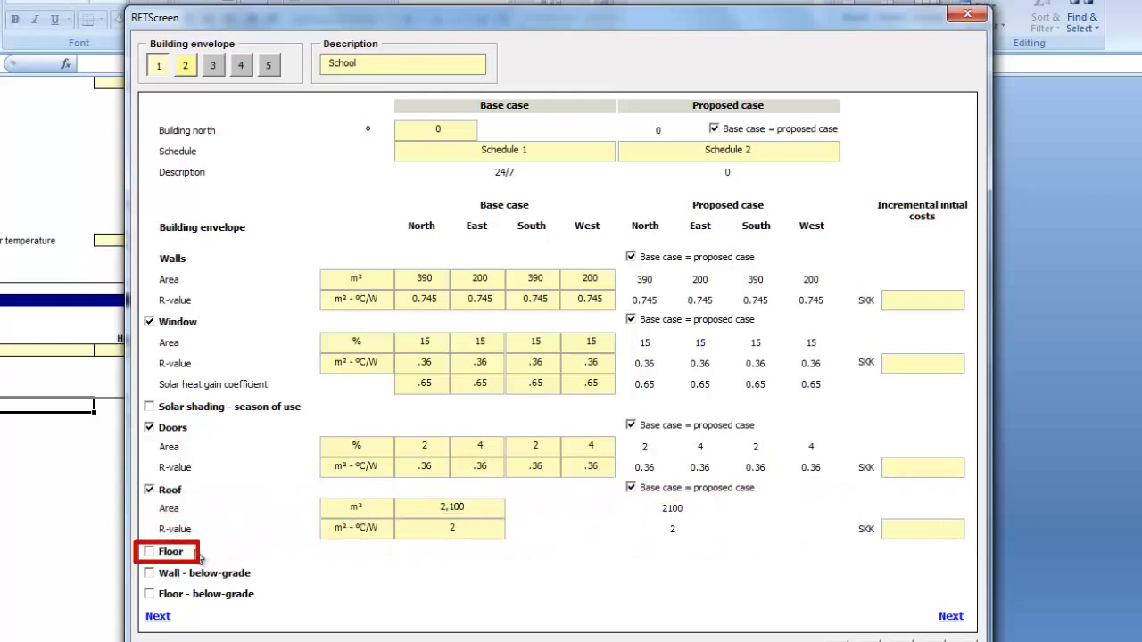
Include the floor in the envelope with a base-case area of 2,100 m² and an R-value of 0.5 m² - °C/W.
{"action": "left_click", "coordinate": [150, 552]}
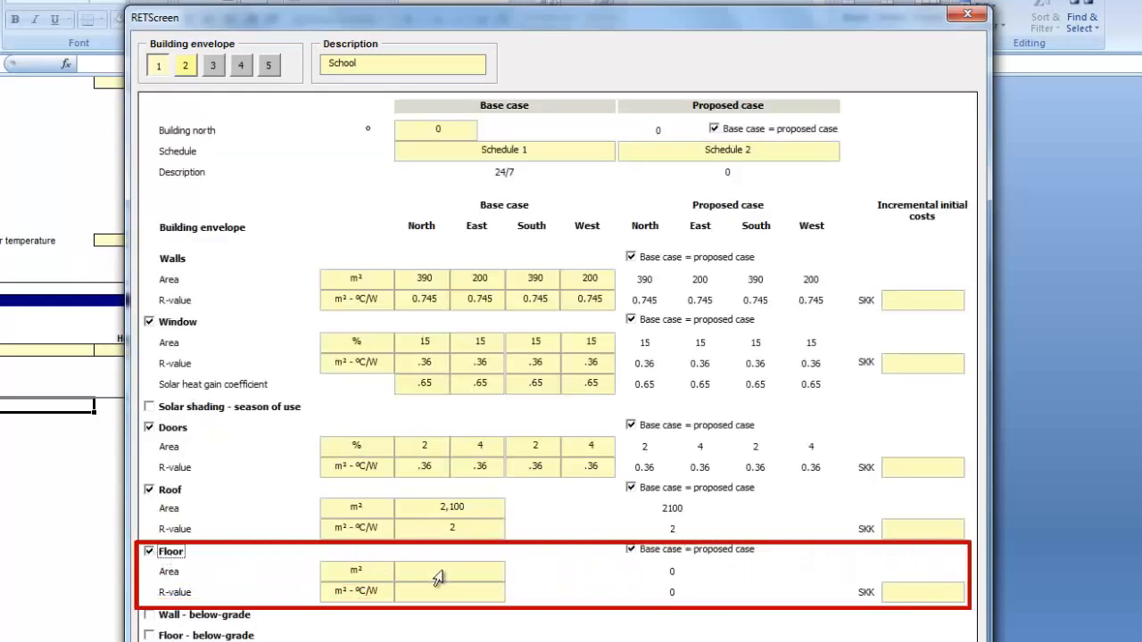
{"action": "left_click", "coordinate": [490, 571]}
{"action": "type", "text": "2100"}
{"action": "key", "text": "Tab"}
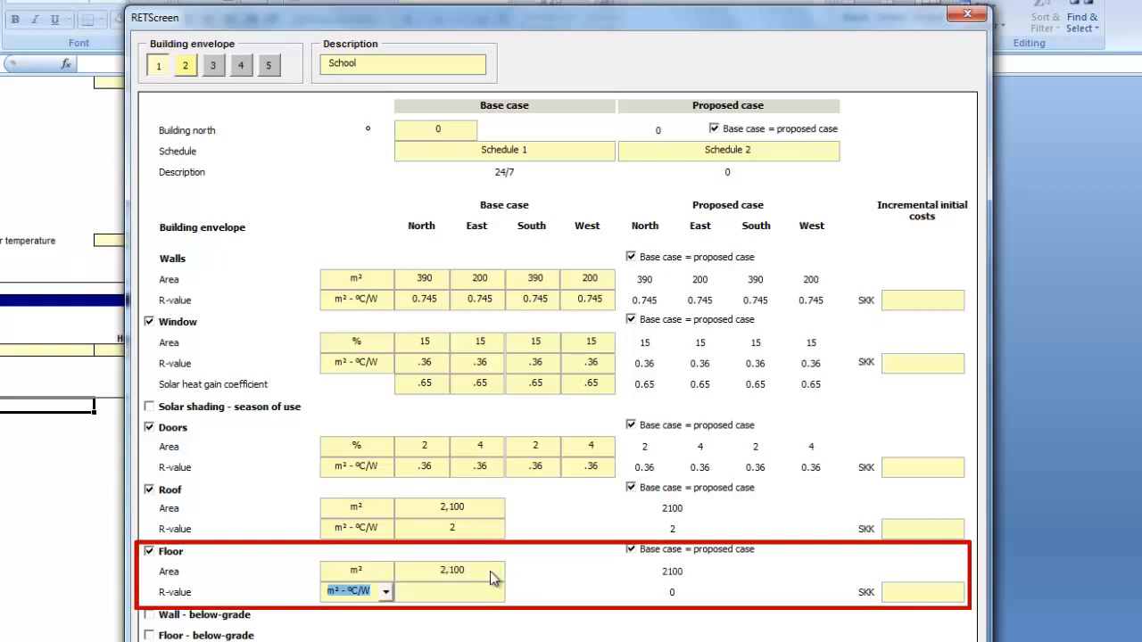
{"action": "left_click", "coordinate": [485, 590]}
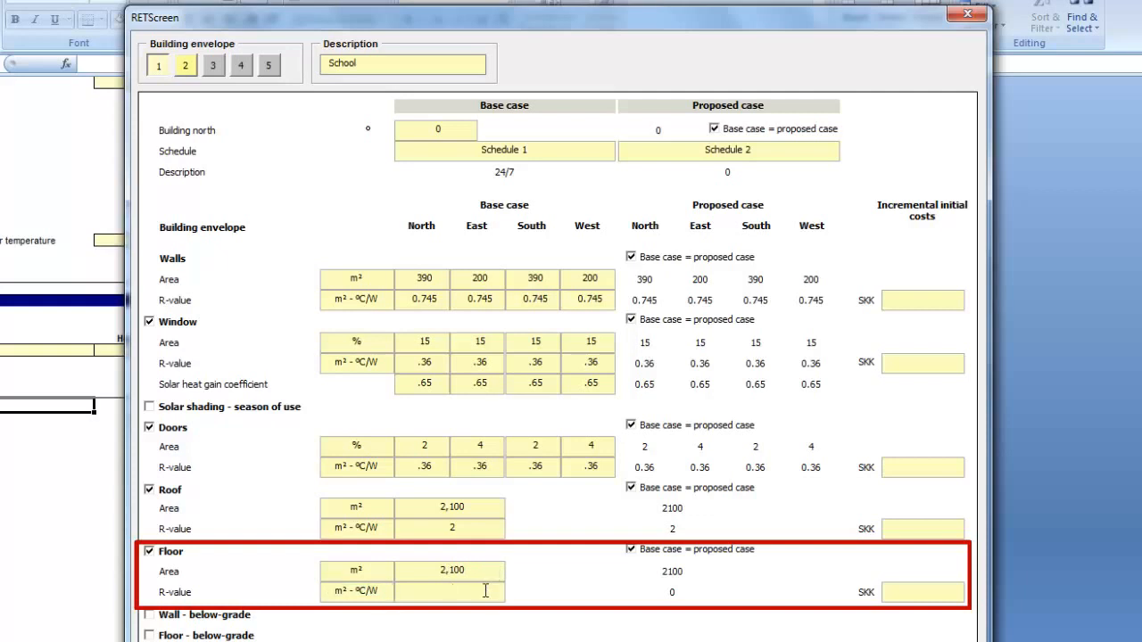
{"action": "type", "text": ".5"}
{"action": "key", "text": "Tab"}
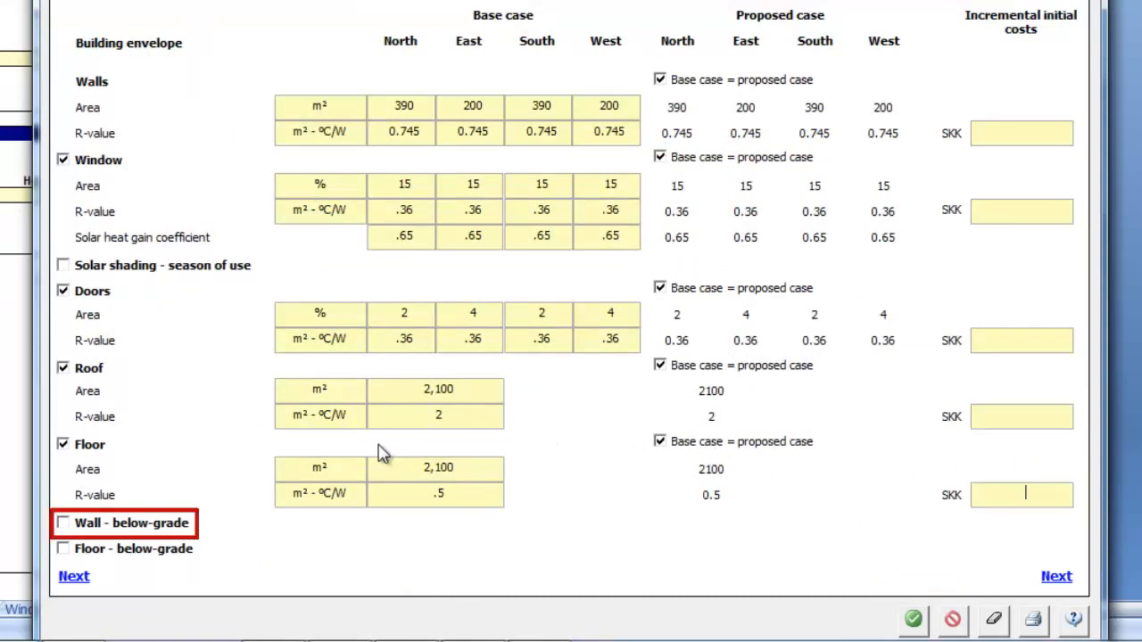
{"action": "left_click", "coordinate": [63, 524]}
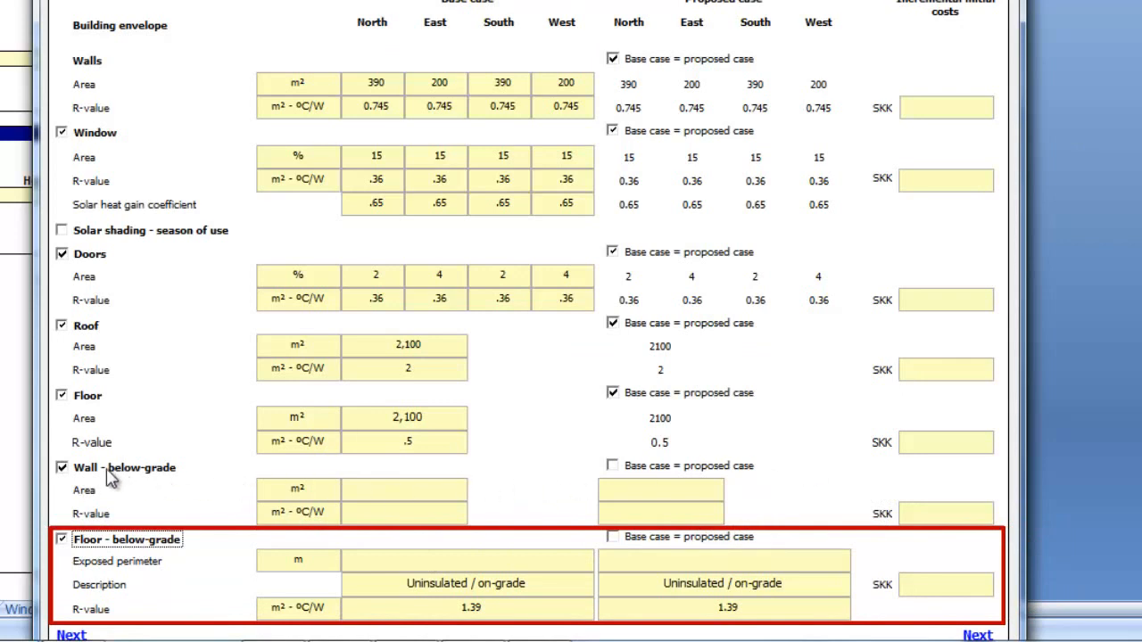
{"action": "left_click", "coordinate": [62, 468]}
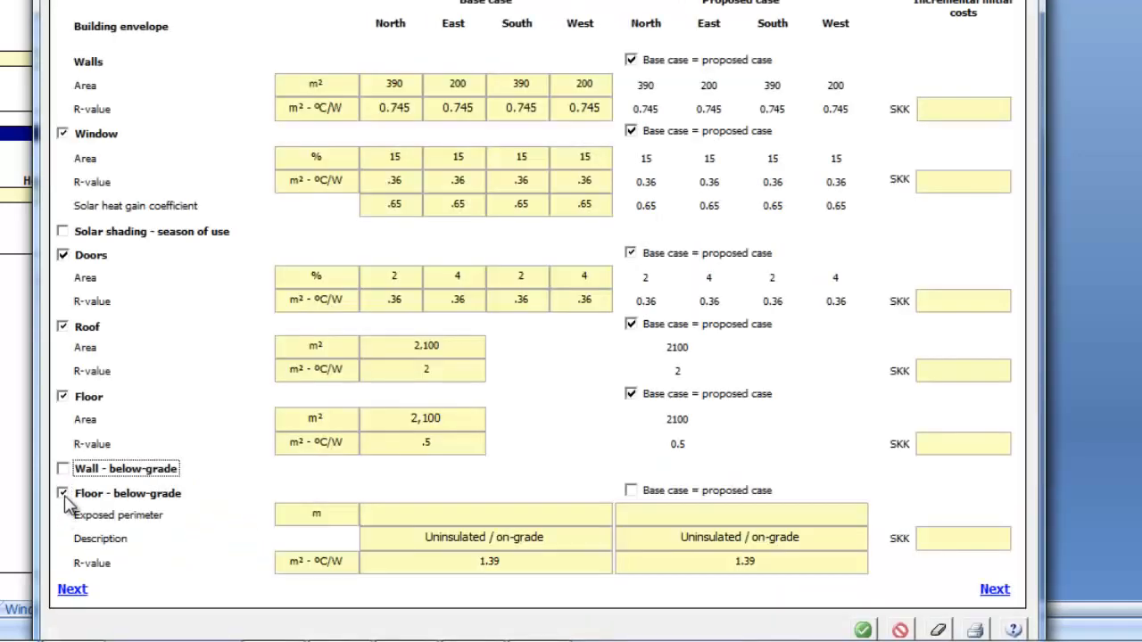
{"action": "left_click", "coordinate": [64, 495]}
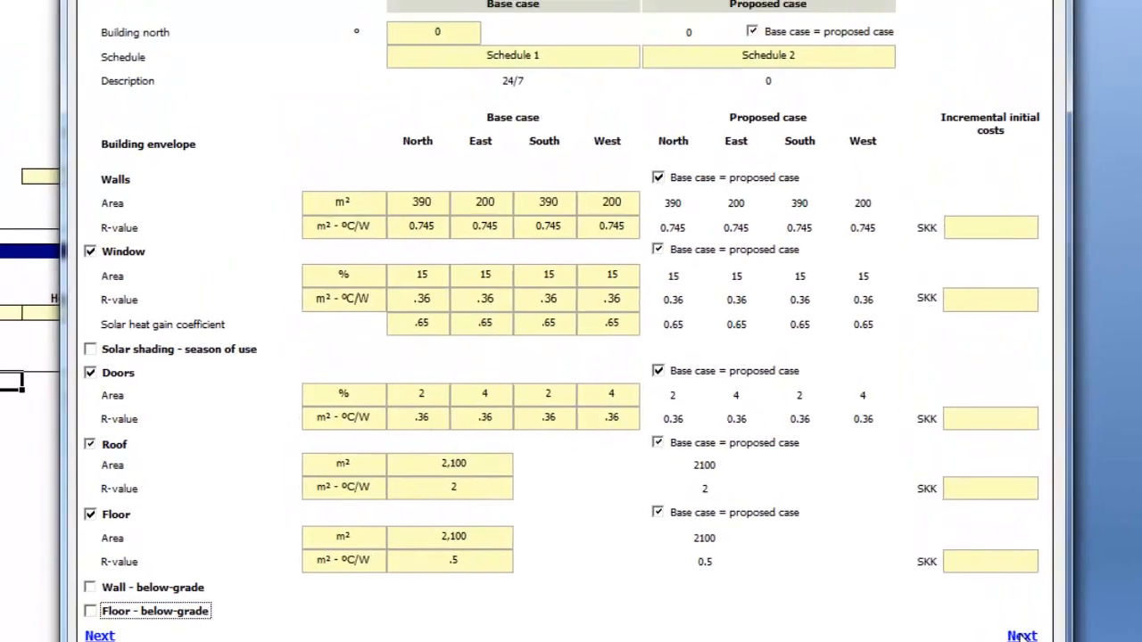
Go to the School's natural air infiltration settings and compare the User-defined method's fields with those of the Calculated method.
{"action": "left_click", "coordinate": [1022, 635]}
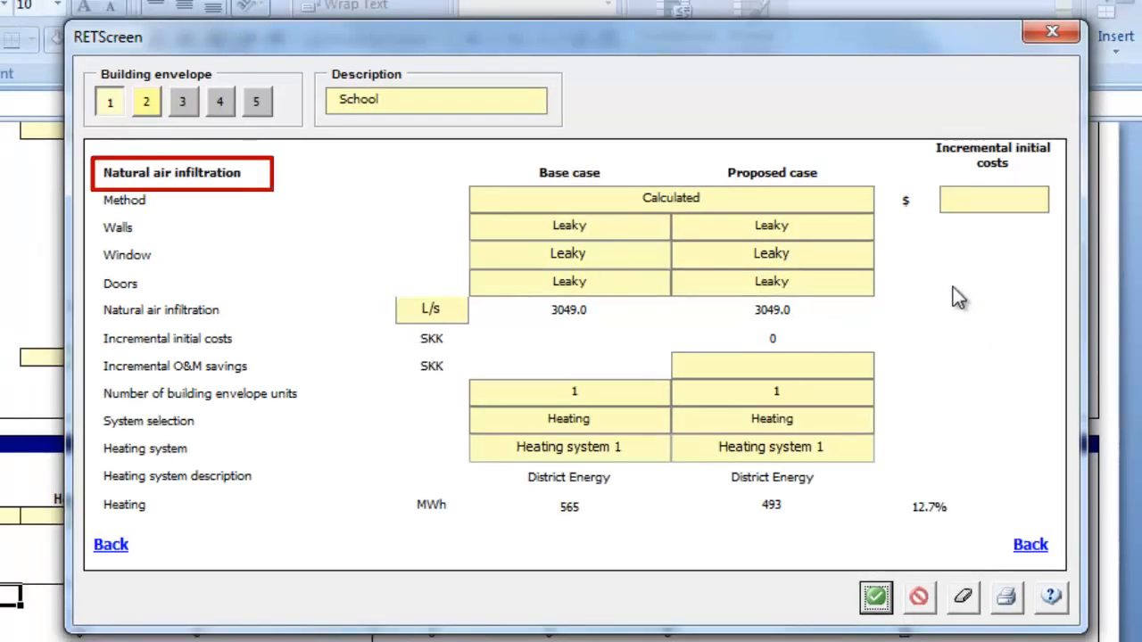
{"action": "left_click", "coordinate": [865, 197]}
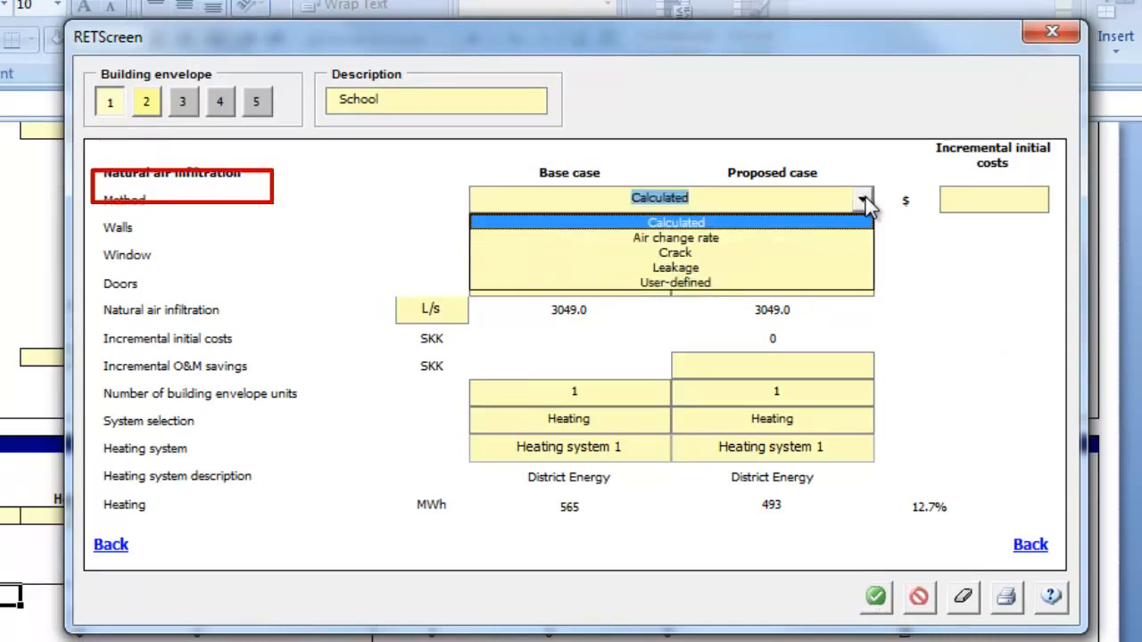
{"action": "left_click", "coordinate": [841, 281]}
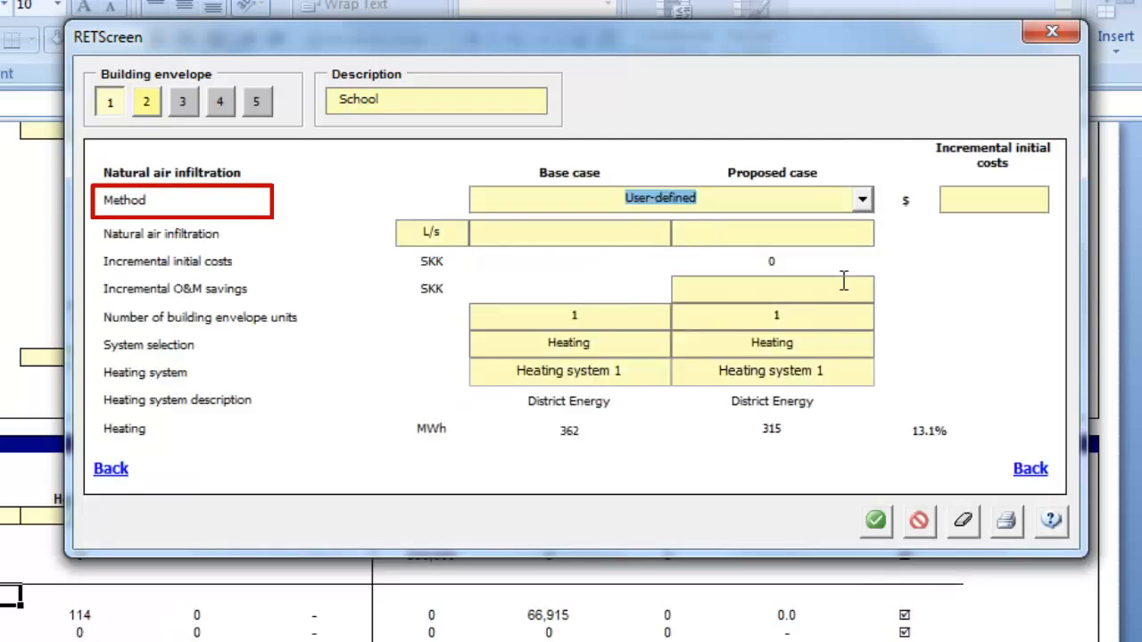
{"action": "left_click", "coordinate": [866, 206]}
{"action": "left_click", "coordinate": [849, 223]}
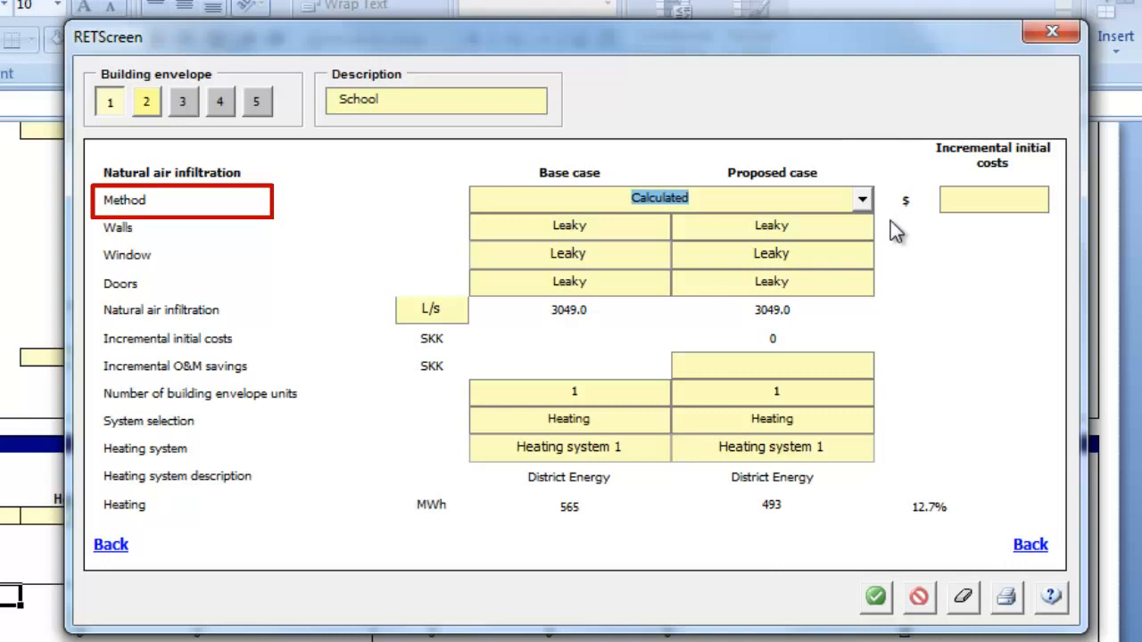
Examine the input fields of the Air change rate, Crack and Leakage methods for the School's natural air infiltration.
{"action": "left_click", "coordinate": [862, 229]}
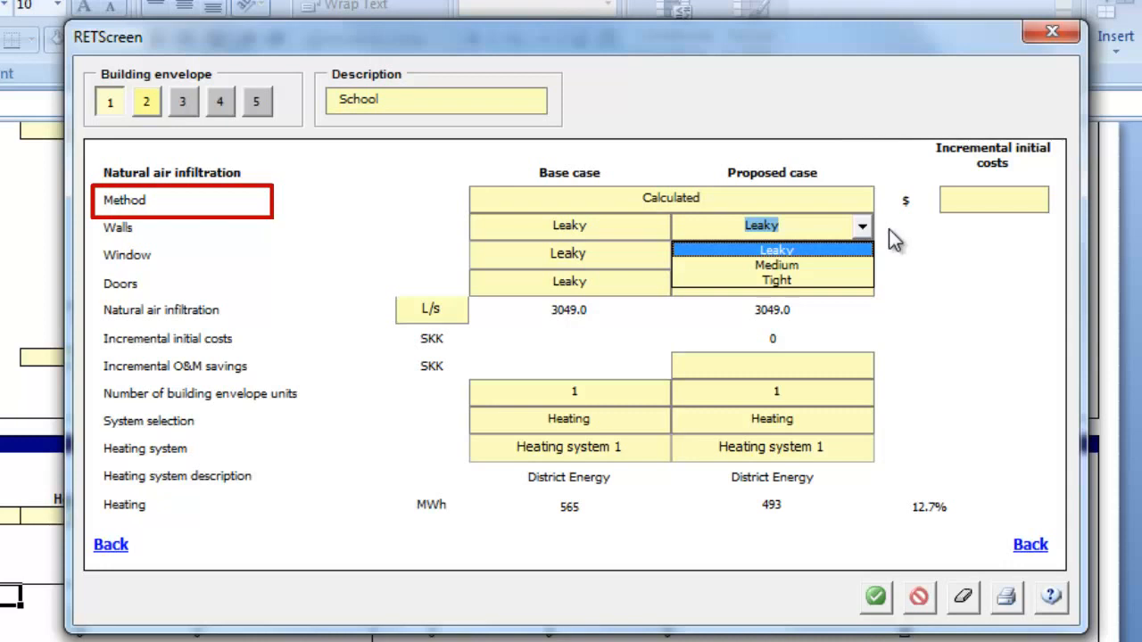
{"action": "left_click", "coordinate": [861, 204]}
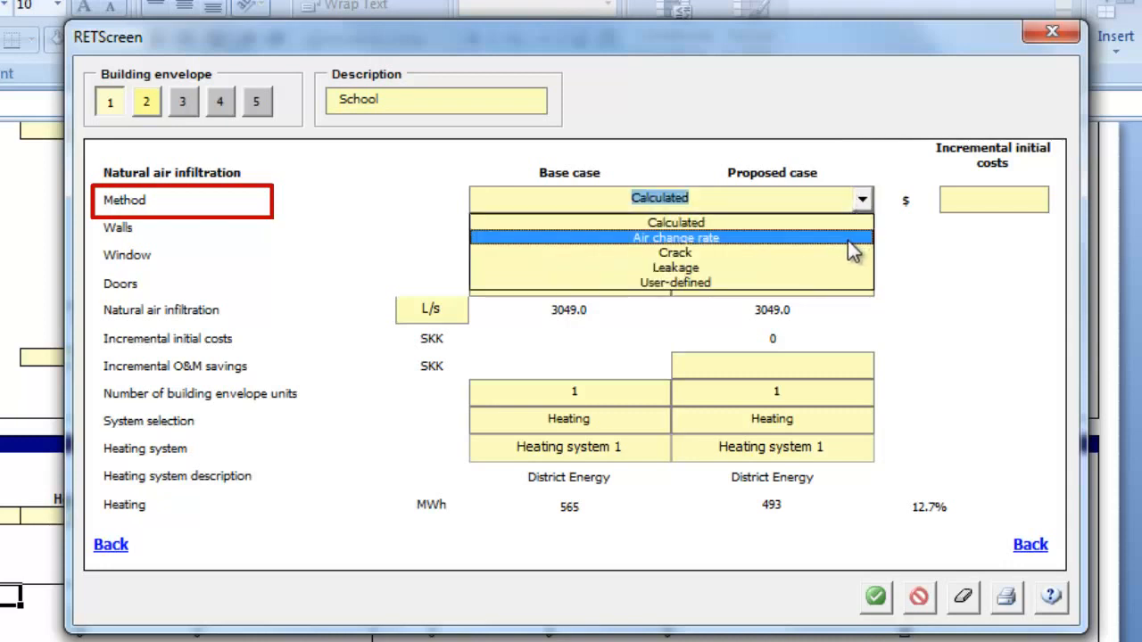
{"action": "left_click", "coordinate": [847, 240]}
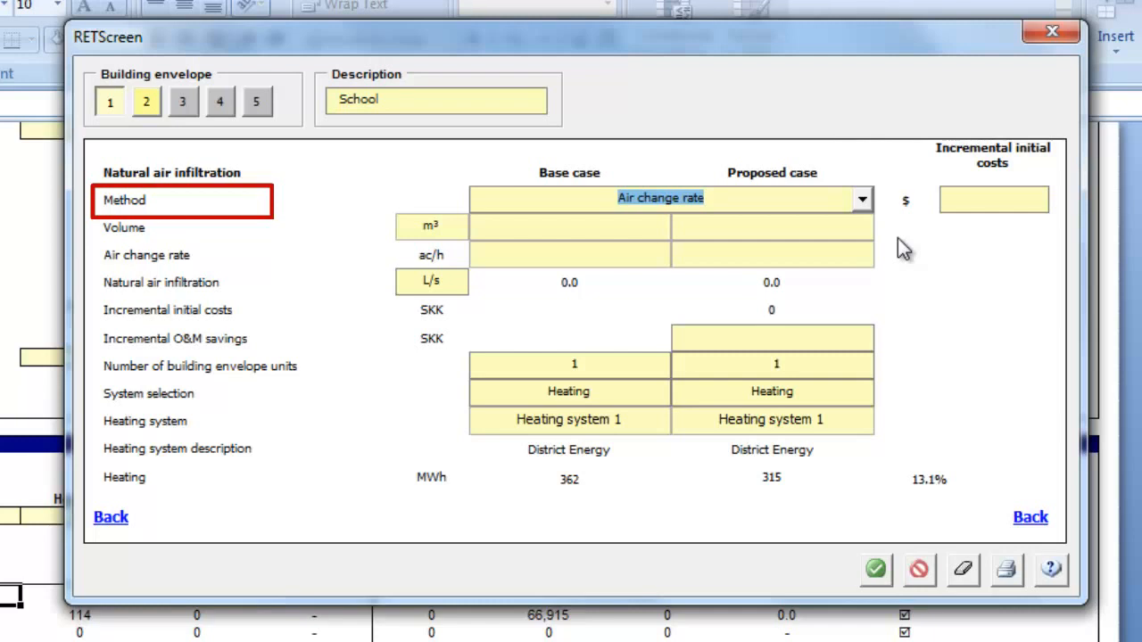
{"action": "left_click", "coordinate": [869, 203]}
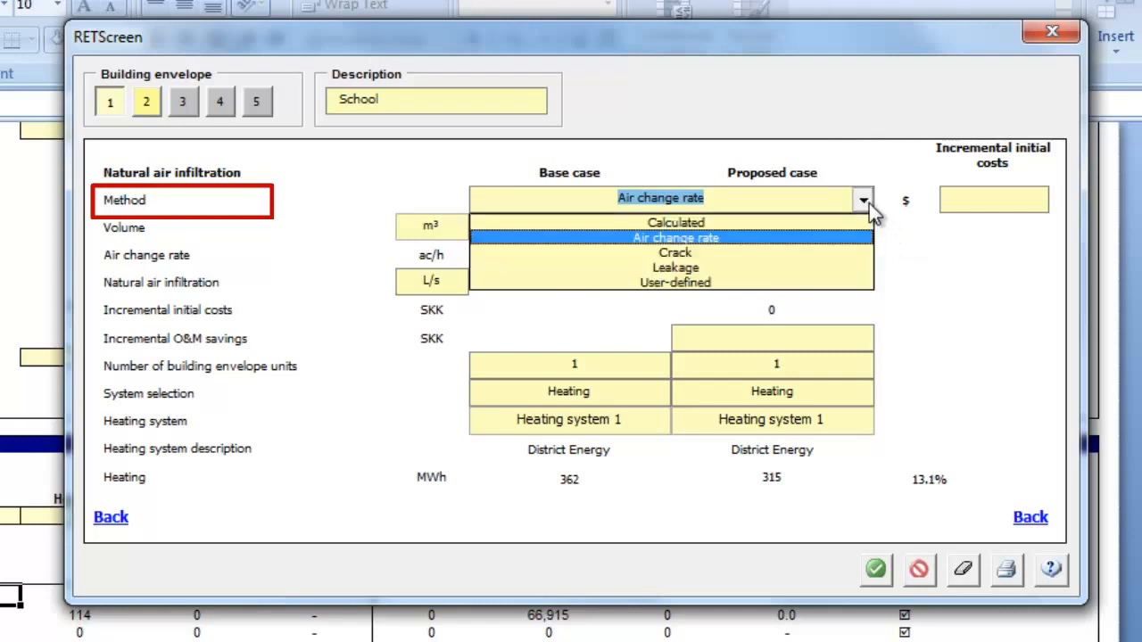
{"action": "left_click", "coordinate": [843, 253]}
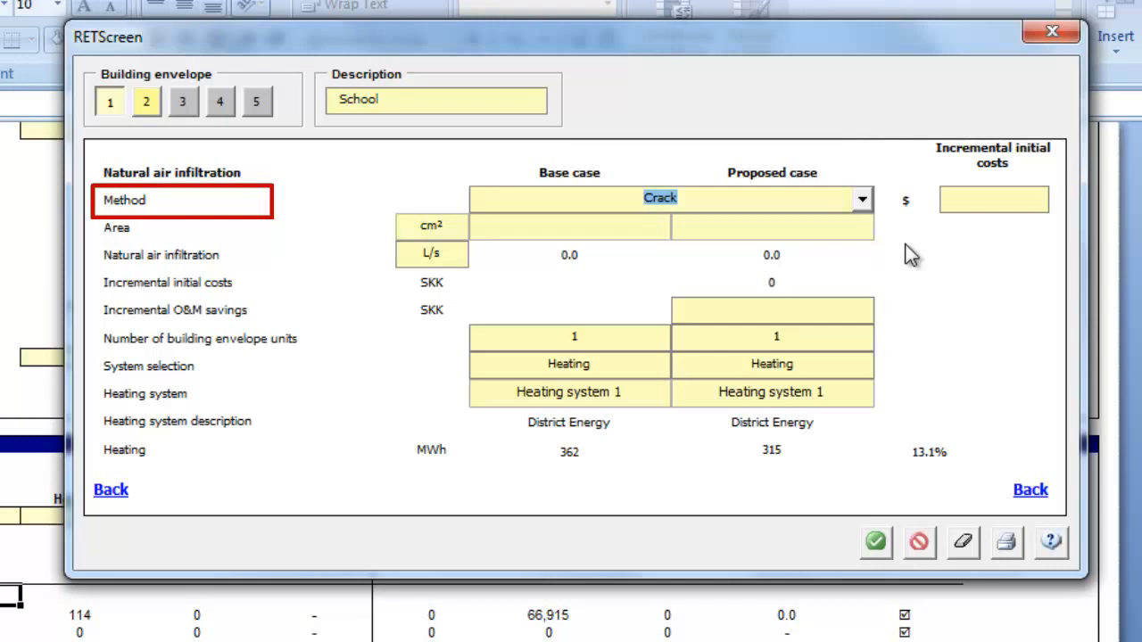
{"action": "left_click", "coordinate": [865, 200]}
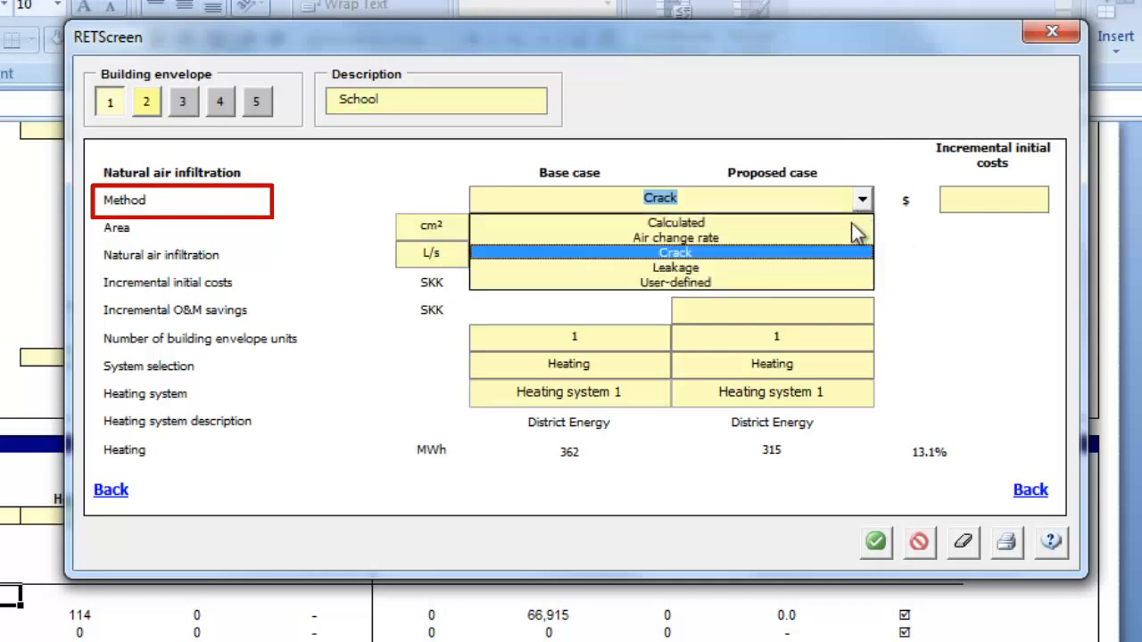
{"action": "left_click", "coordinate": [830, 267]}
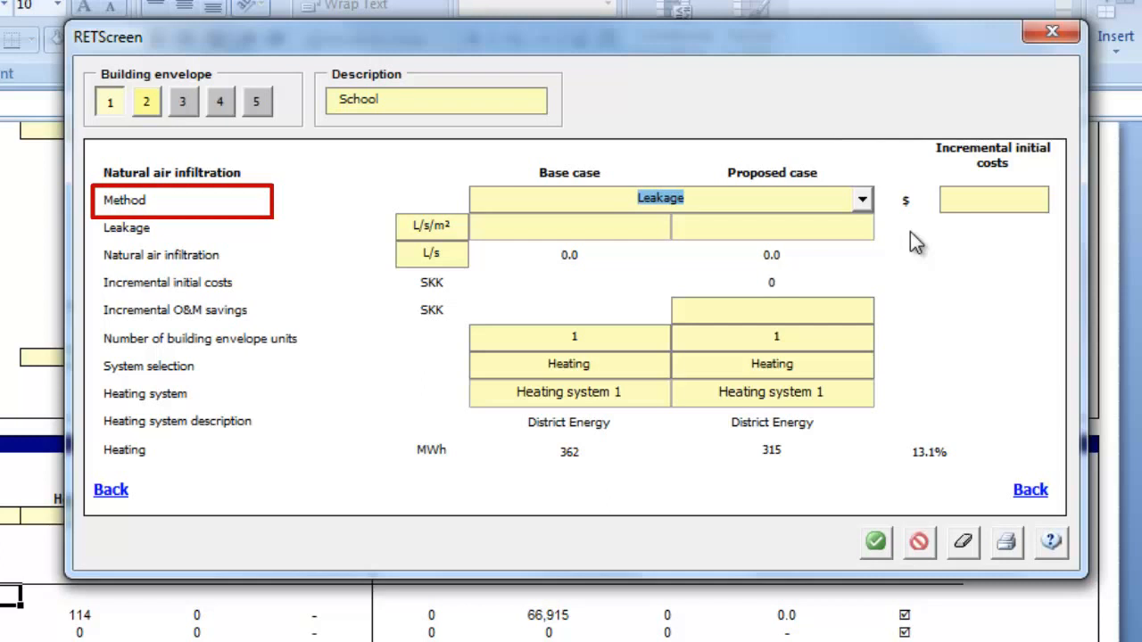
Set the School's infiltration method to Air change rate, with a volume of 11,500 m³ and 1.5 ac/h for both base and proposed cases.
{"action": "left_click", "coordinate": [862, 199]}
{"action": "left_click", "coordinate": [846, 238]}
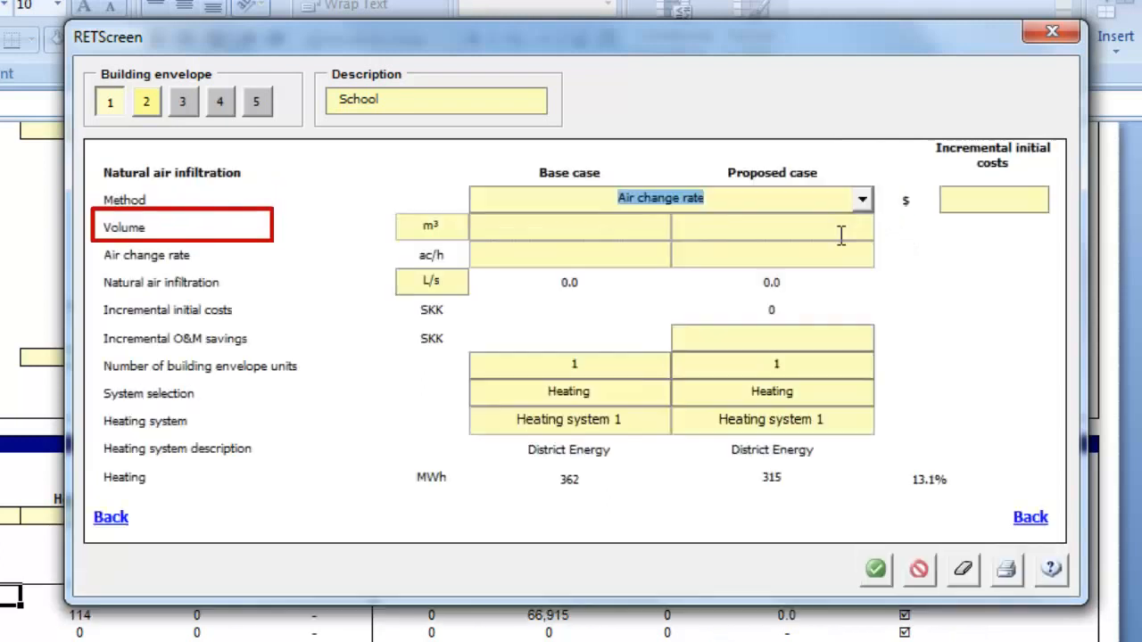
{"action": "type", "text": "11500"}
{"action": "key", "text": "Tab"}
{"action": "type", "text": "11,500"}
{"action": "key", "text": "Tab"}
{"action": "type", "text": "1.5"}
{"action": "key", "text": "Tab"}
{"action": "type", "text": "1.5"}
{"action": "key", "text": "Tab"}
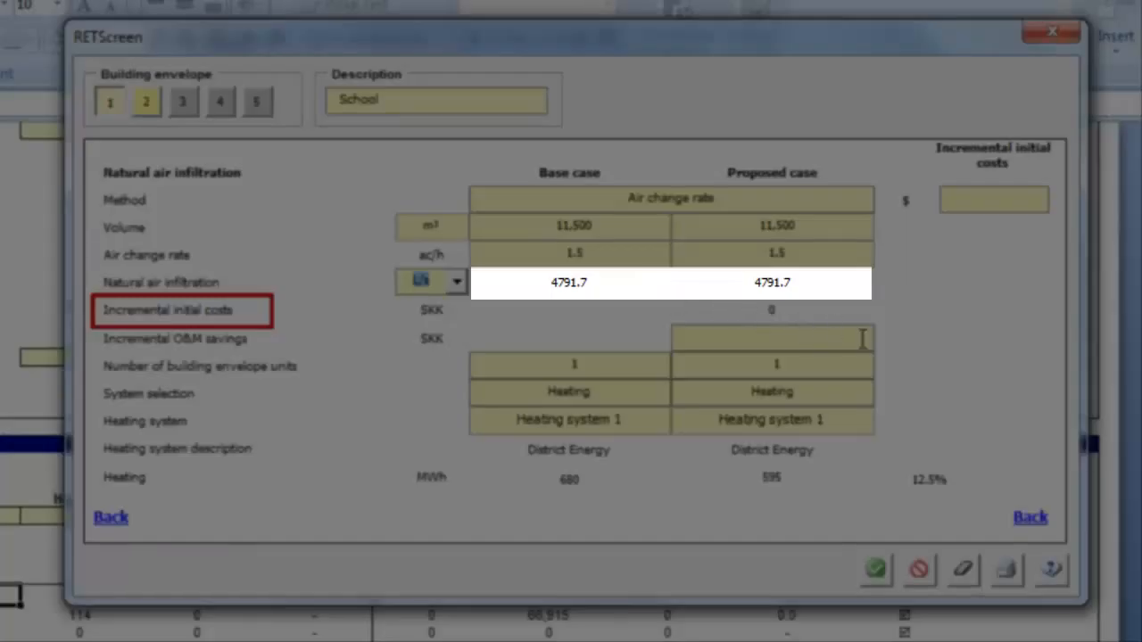
Select Heating as the School's system selection for both the base case and the proposed case.
{"action": "left_click", "coordinate": [865, 339]}
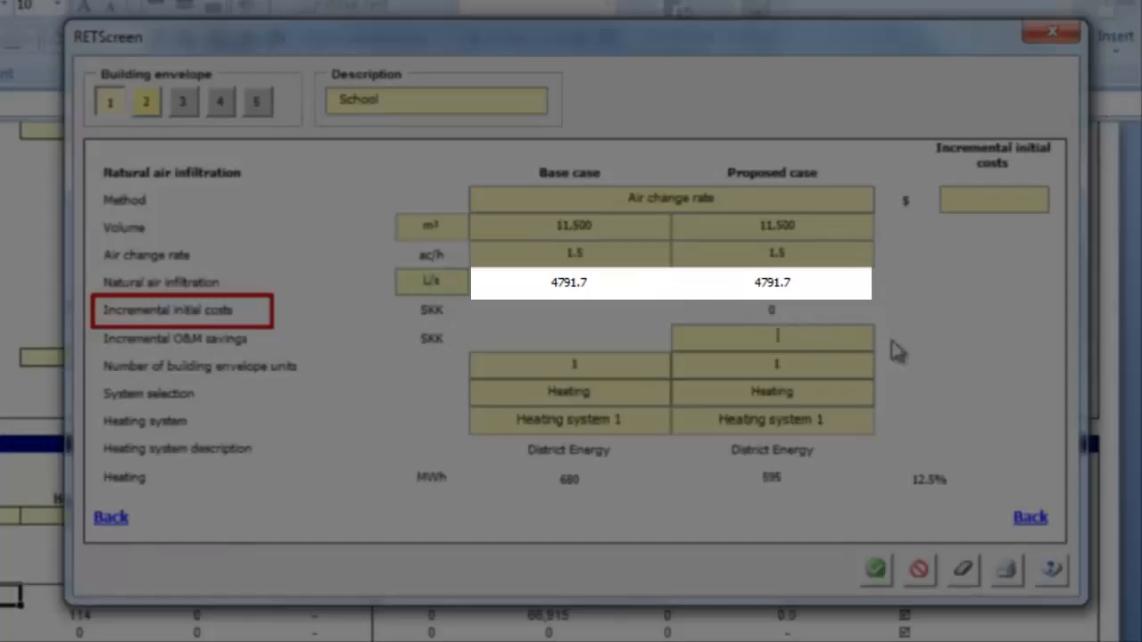
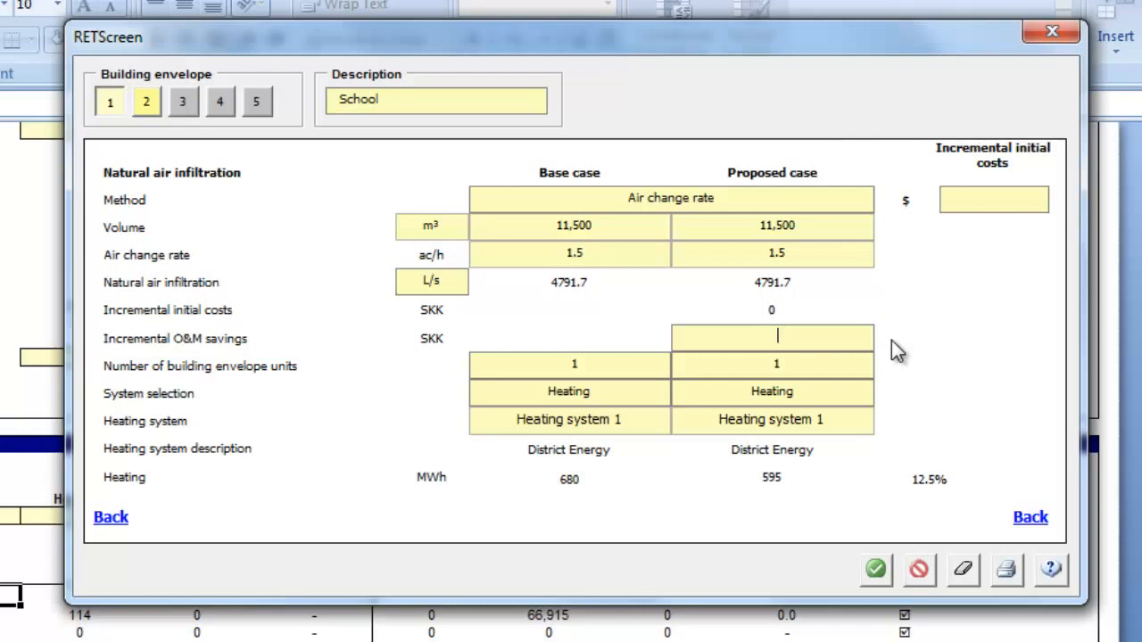
{"action": "left_click", "coordinate": [664, 366]}
{"action": "left_click", "coordinate": [811, 368]}
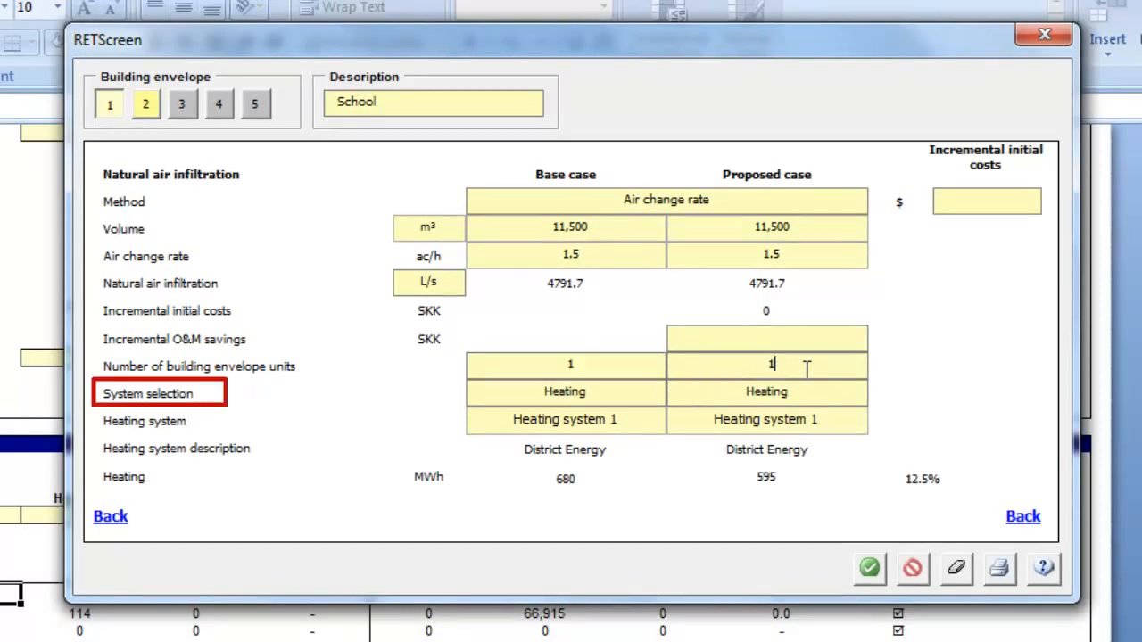
{"action": "left_click", "coordinate": [655, 393]}
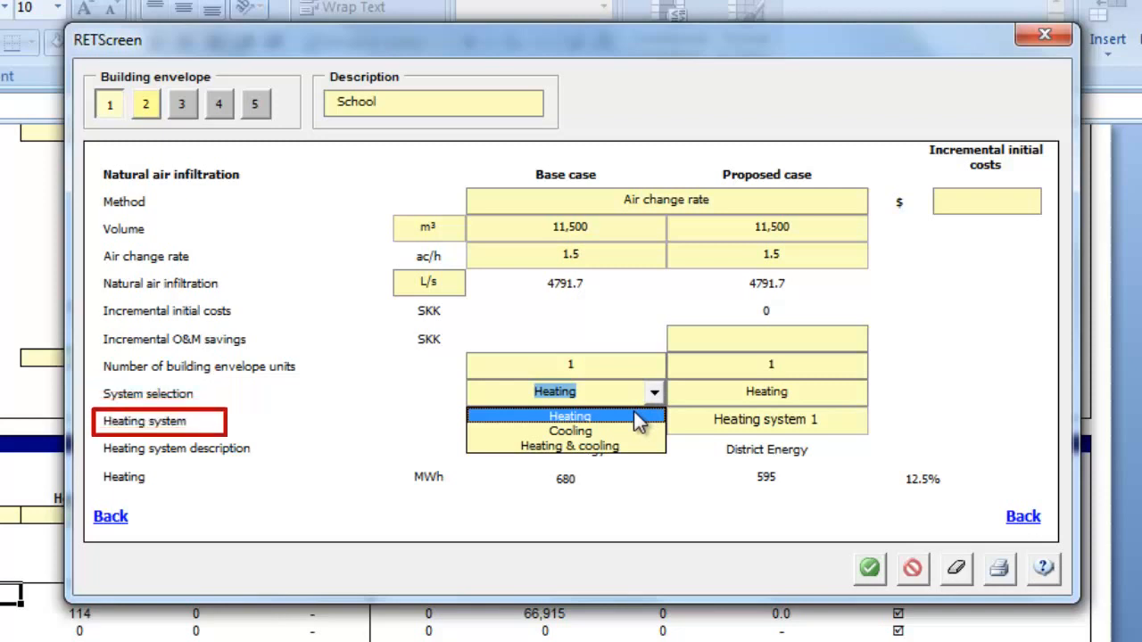
{"action": "left_click", "coordinate": [639, 417]}
{"action": "left_click", "coordinate": [839, 390]}
{"action": "left_click", "coordinate": [854, 393]}
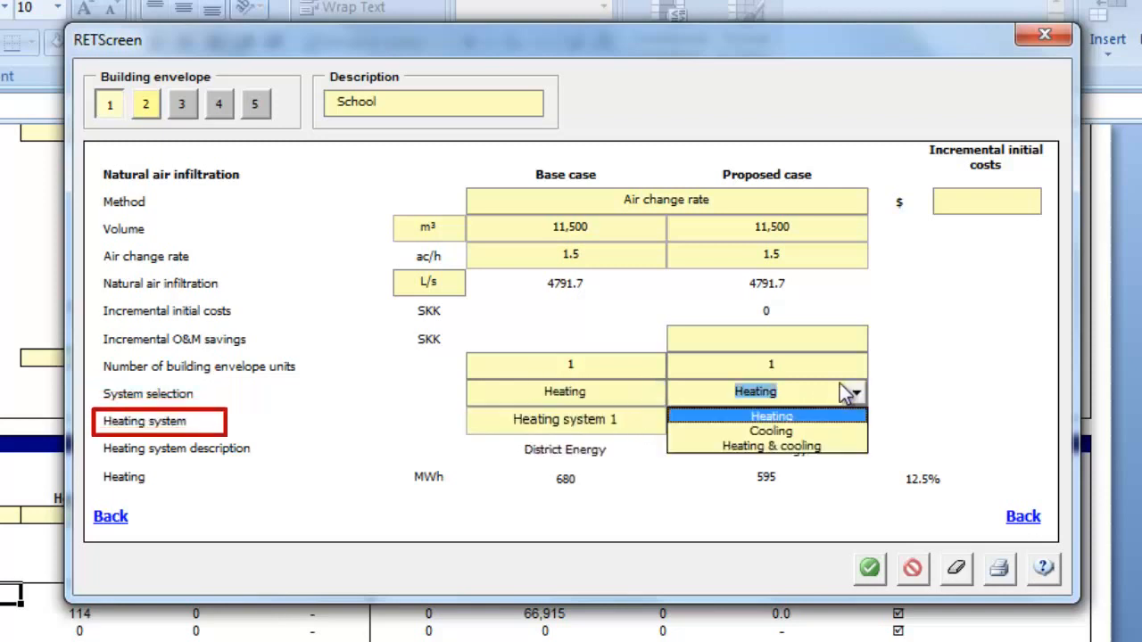
{"action": "left_click", "coordinate": [763, 415]}
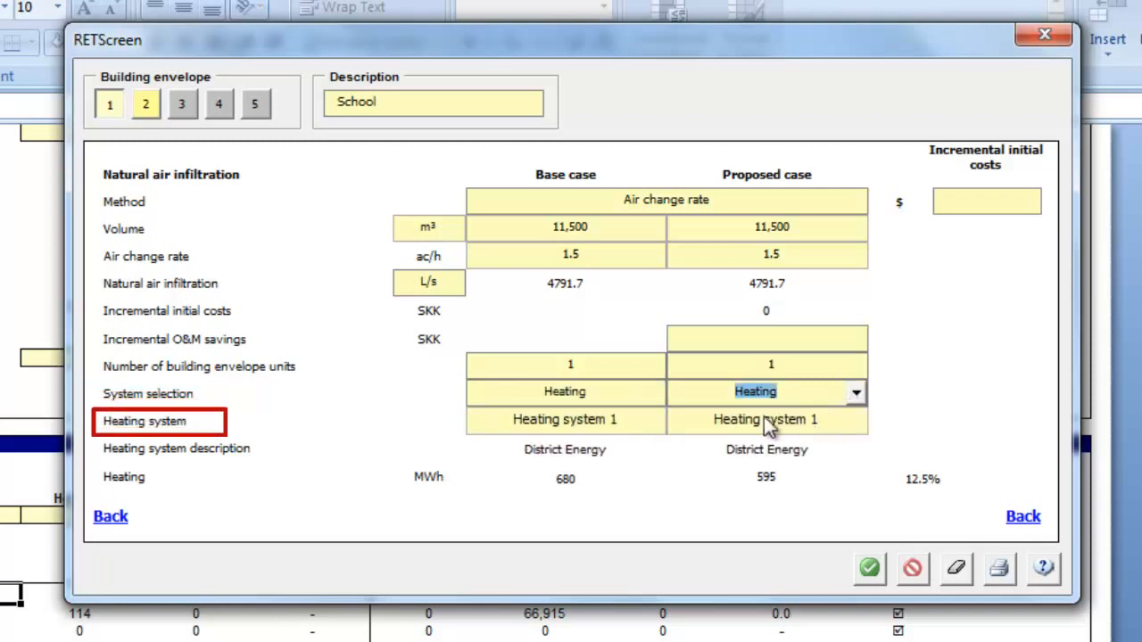
Assign Heating system 1 to the School's base case and proposed case.
{"action": "left_click", "coordinate": [639, 420]}
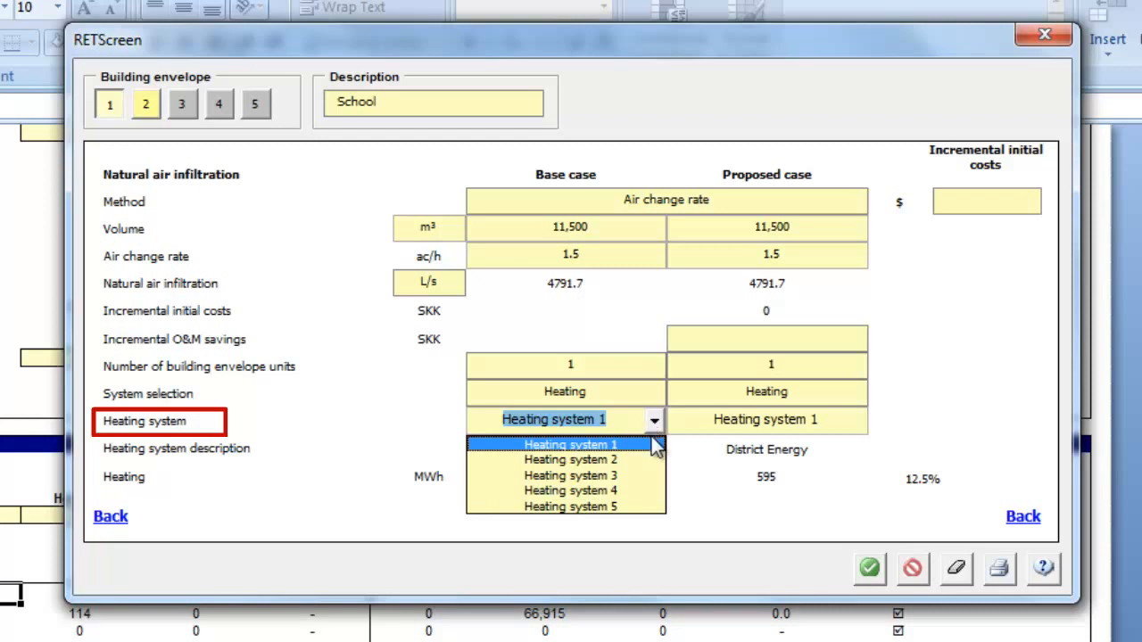
{"action": "left_click", "coordinate": [651, 441]}
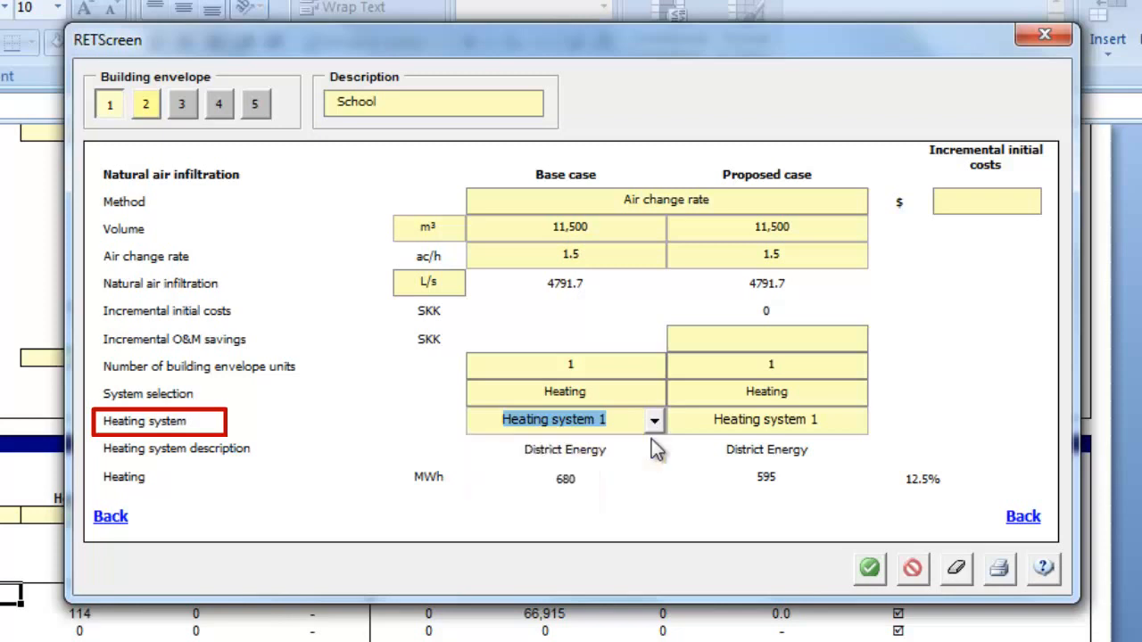
{"action": "left_click", "coordinate": [831, 420]}
{"action": "left_click", "coordinate": [834, 446]}
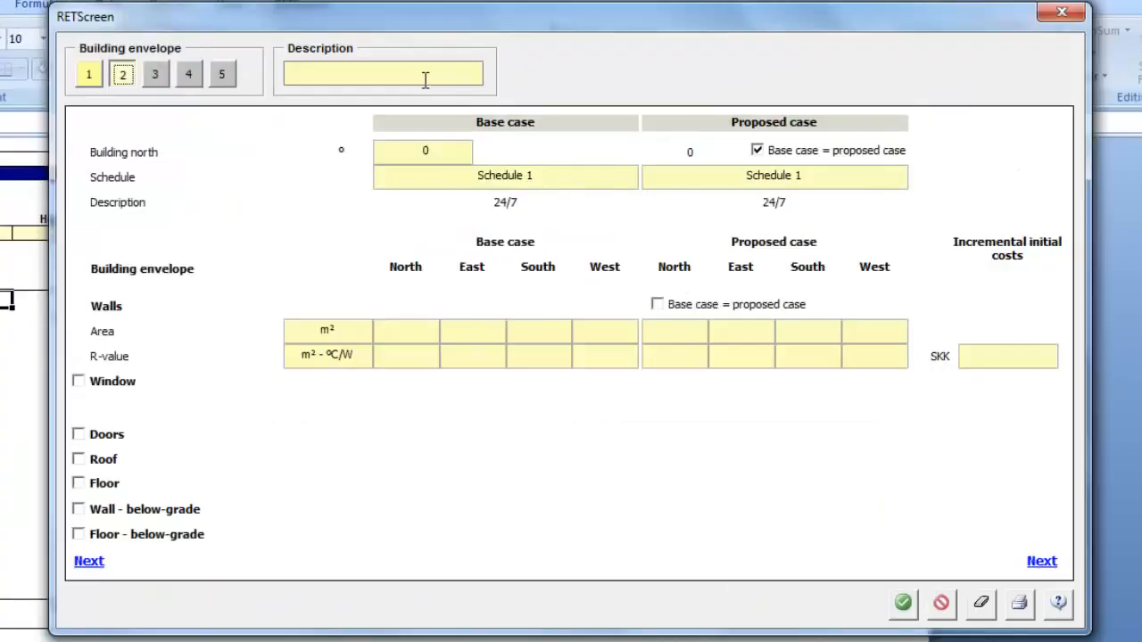
Describe building envelope 2 as Apartment and keep Schedule 1 for both the base and proposed cases.
{"action": "left_click", "coordinate": [468, 57]}
{"action": "type", "text": "Apartment"}
{"action": "key", "text": "Tab"}
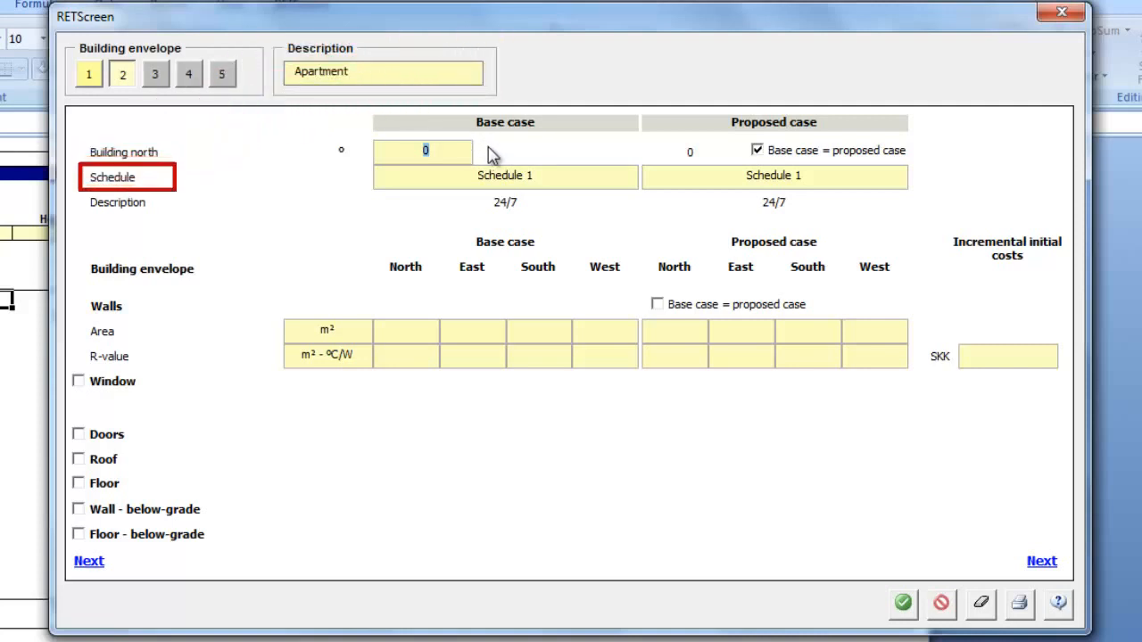
{"action": "left_click", "coordinate": [555, 183]}
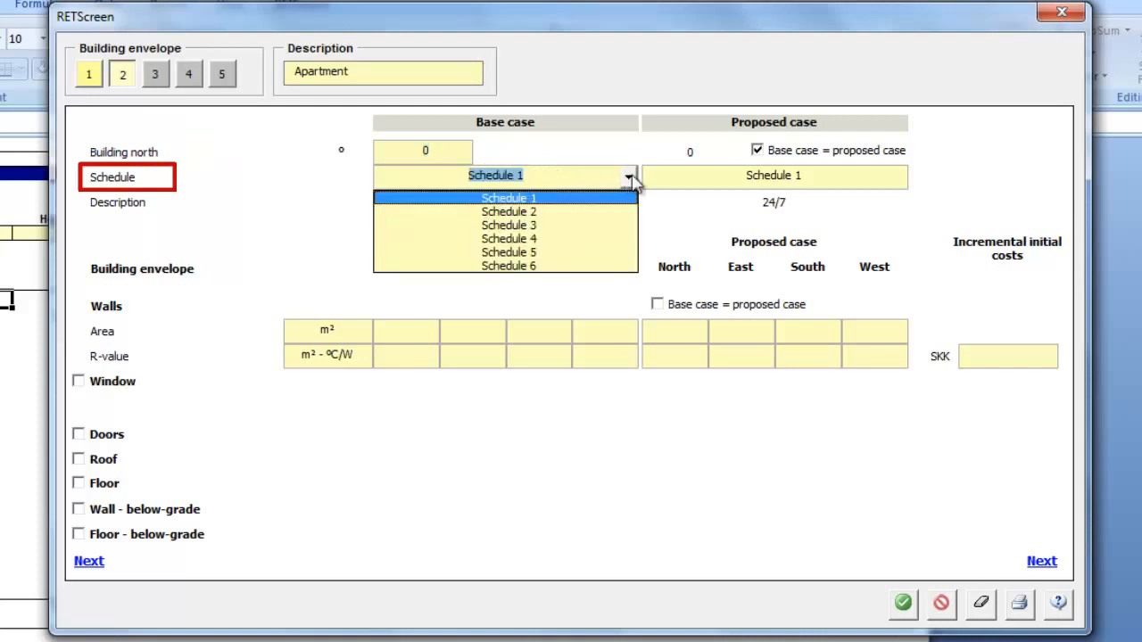
{"action": "left_click", "coordinate": [739, 183]}
{"action": "left_click", "coordinate": [631, 226]}
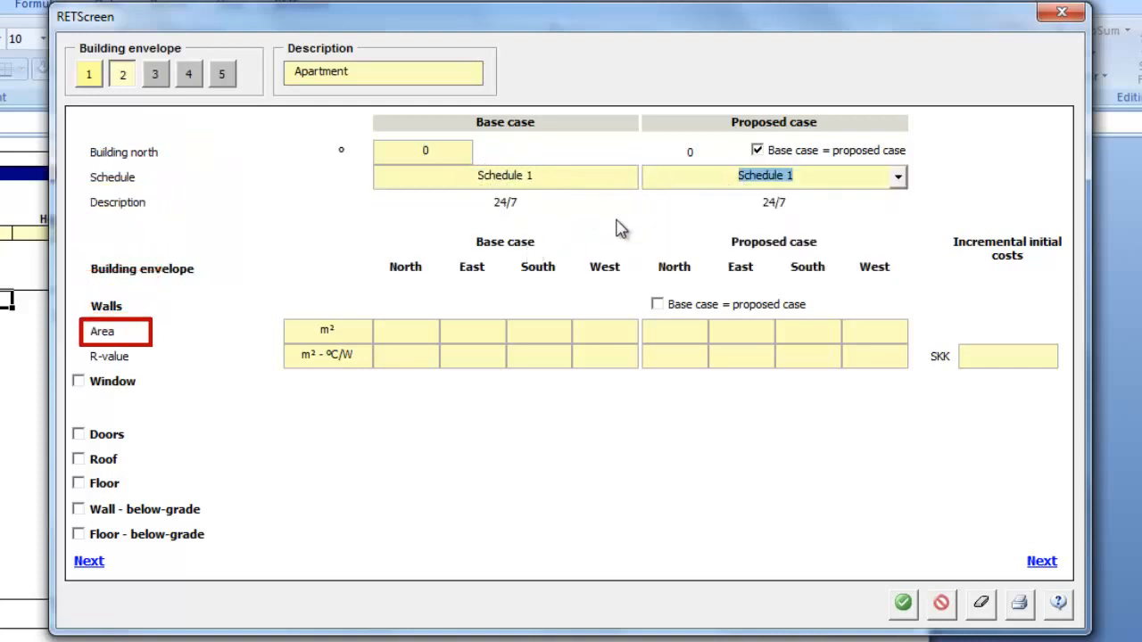
Enter a base-case wall area of 30 m² for the Apartment's north, east, south and west sides.
{"action": "left_click", "coordinate": [403, 337]}
{"action": "type", "text": "30"}
{"action": "key", "text": "Tab"}
{"action": "type", "text": "30"}
{"action": "key", "text": "Tab"}
{"action": "type", "text": "30"}
{"action": "key", "text": "Tab"}
{"action": "type", "text": "30"}
{"action": "key", "text": "Tab"}
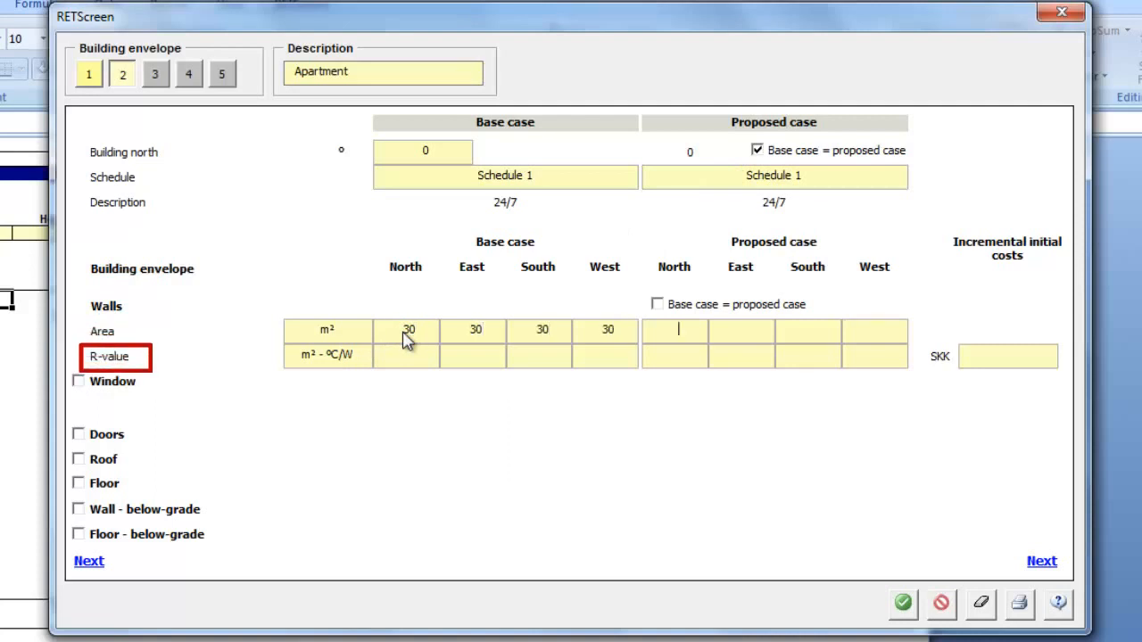
Make the Apartment's proposed walls equal to the base case and set the wall R-value to 0.745 m² - °C/W on all four sides.
{"action": "left_click", "coordinate": [676, 306]}
{"action": "left_click", "coordinate": [426, 359]}
{"action": "type", "text": "."}
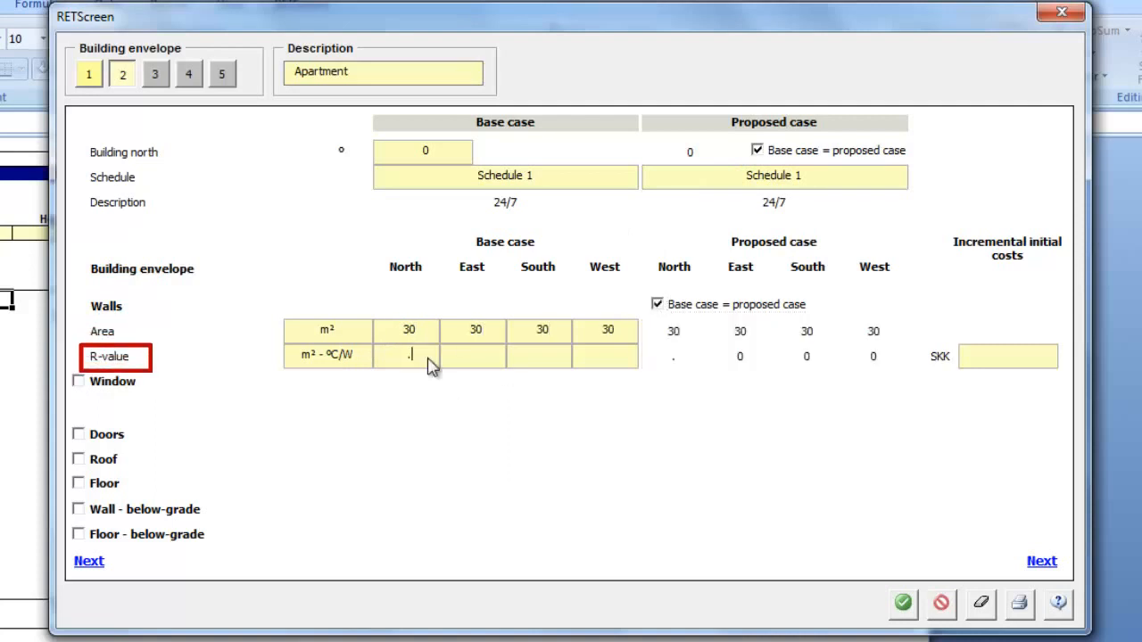
{"action": "type", "text": "745"}
{"action": "key", "text": "Tab"}
{"action": "type", "text": ".745"}
{"action": "key", "text": "Tab"}
{"action": "type", "text": ".745"}
{"action": "key", "text": "Tab"}
{"action": "type", "text": ".745"}
Include windows in the Apartment's envelope with base-case areas of 15% north, 10% east, 20% south and 15% west.
{"action": "left_click", "coordinate": [80, 383]}
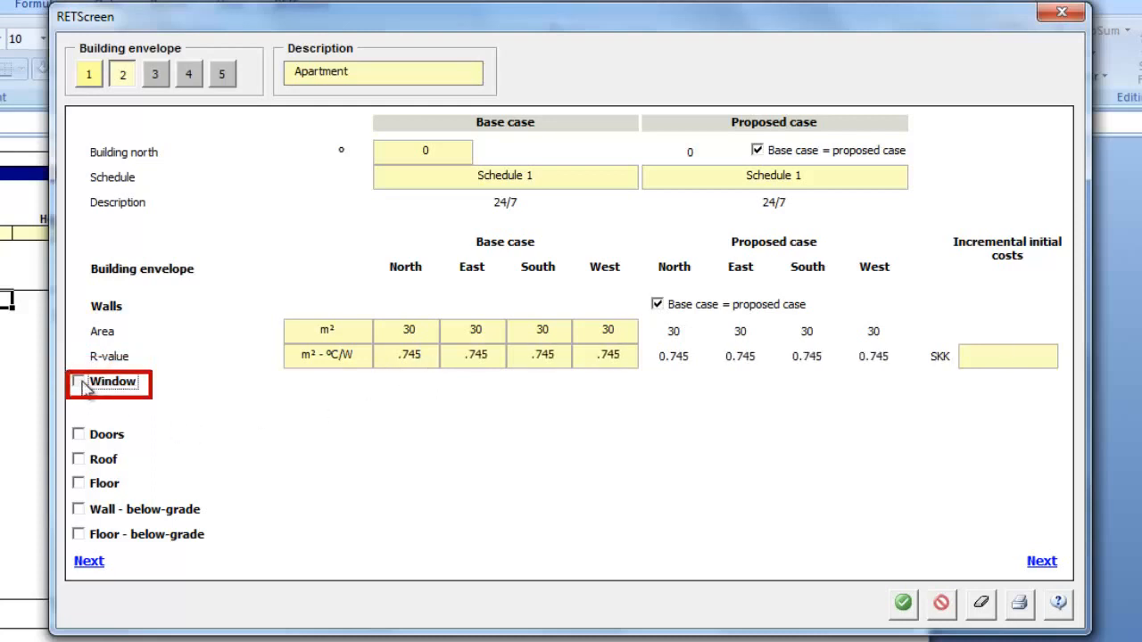
{"action": "left_click", "coordinate": [419, 404]}
{"action": "type", "text": "15"}
{"action": "key", "text": "Tab"}
{"action": "type", "text": "10"}
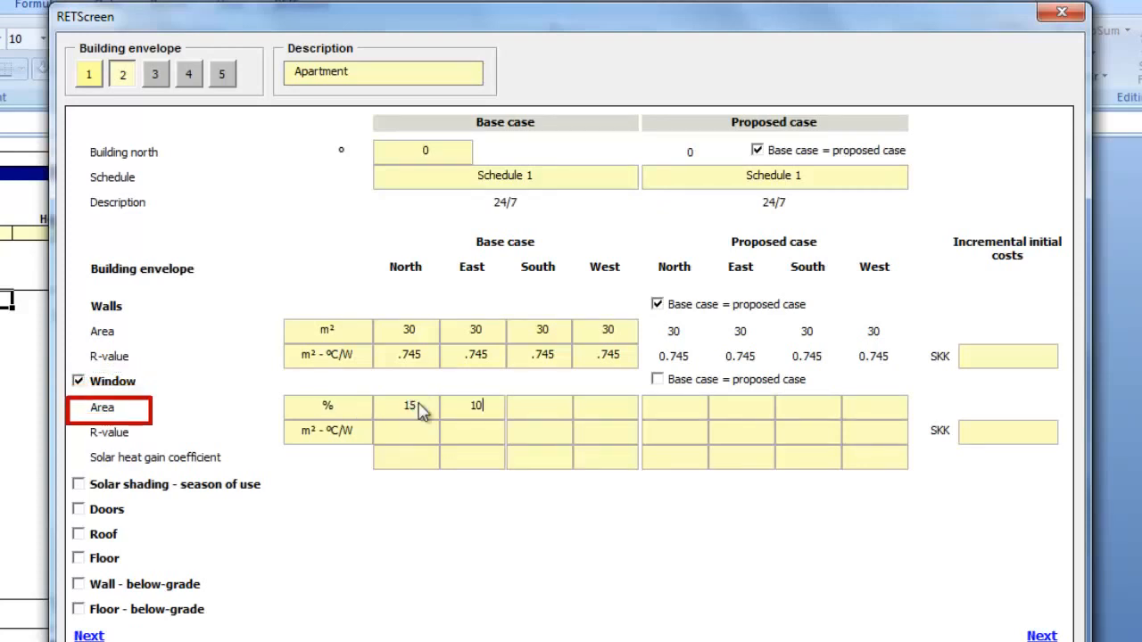
{"action": "type", "text": "20"}
{"action": "key", "text": "Tab"}
{"action": "type", "text": "15"}
{"action": "key", "text": "Tab"}
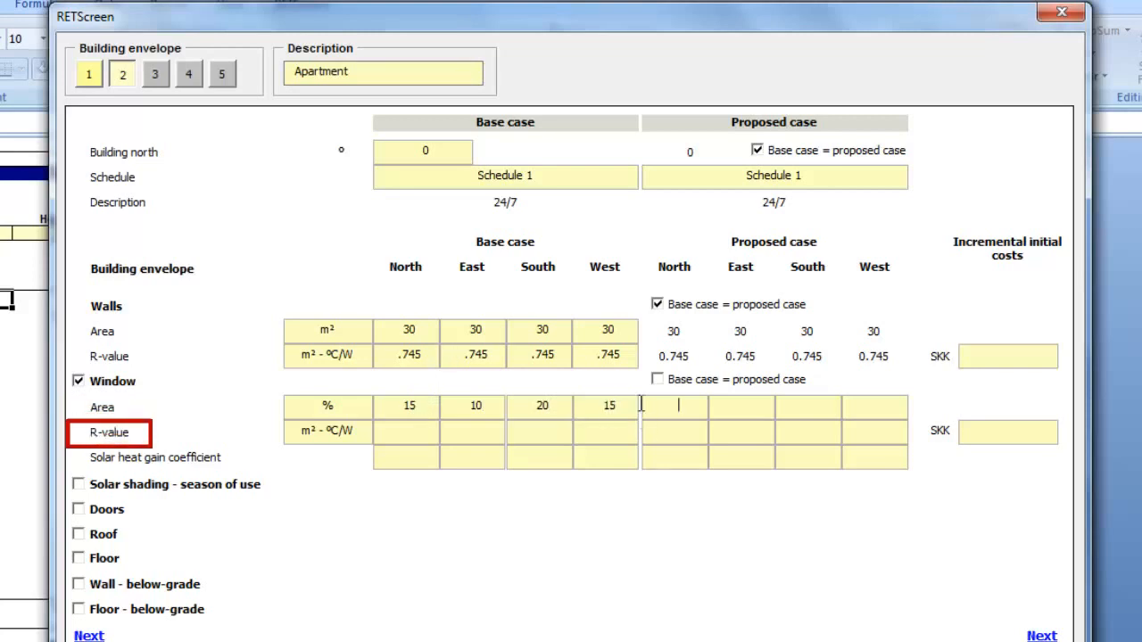
Make the proposed windows equal to the base case and set the window R-value to 0.36 m² - °C/W on all four sides.
{"action": "left_click", "coordinate": [657, 379]}
{"action": "left_click", "coordinate": [421, 435]}
{"action": "type", "text": ".36\t.36\t.36\t.36"}
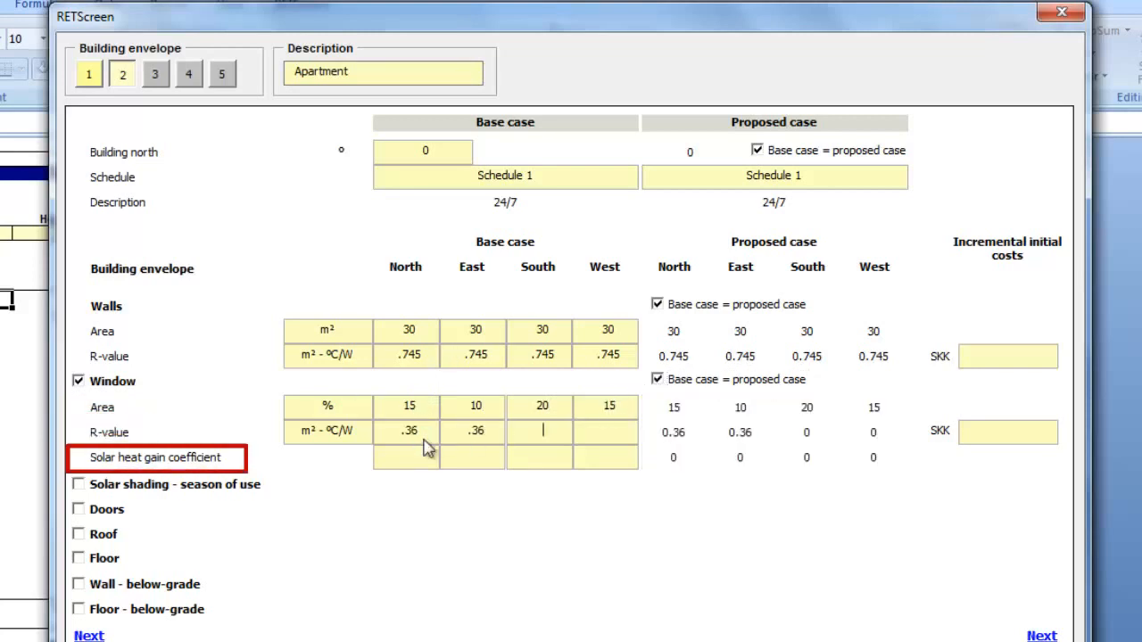
Set the base-case window solar heat gain coefficient to 0.65 on all four sides.
{"action": "left_click", "coordinate": [397, 460]}
{"action": "type", "text": ".65"}
{"action": "key", "text": "Tab"}
{"action": "type", "text": ".65"}
{"action": "key", "text": "Tab"}
{"action": "type", "text": ".65"}
{"action": "key", "text": "Tab"}
{"action": "type", "text": ".65"}
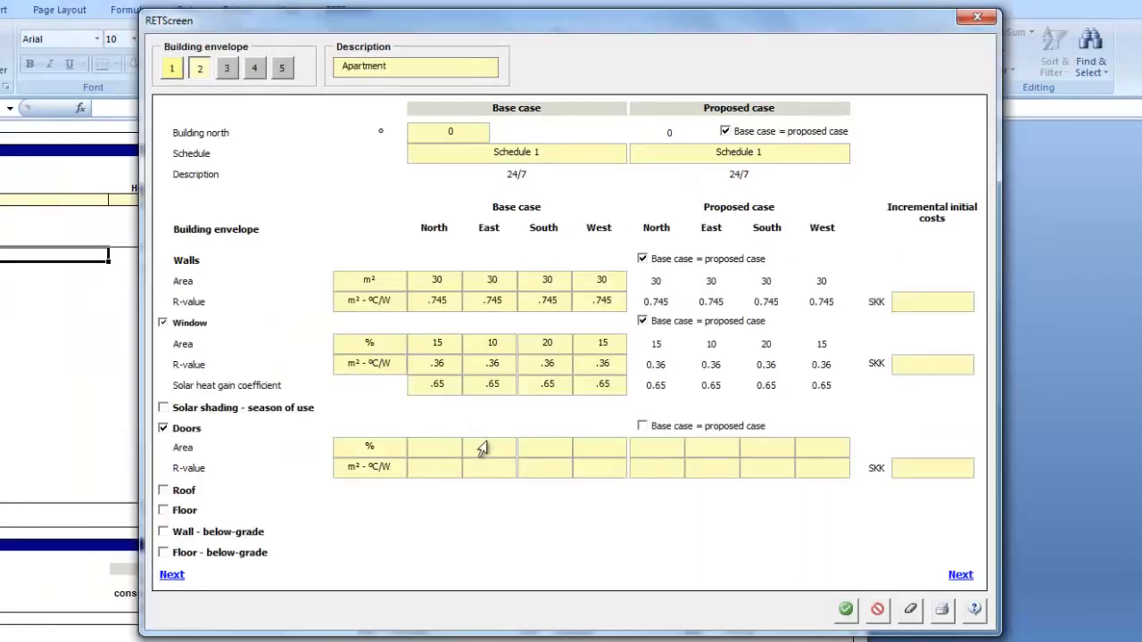
Enter a base-case door area of 10% and an R-value of 0.36 m² - °C/W for the east and west sides.
{"action": "left_click", "coordinate": [487, 445]}
{"action": "type", "text": "10"}
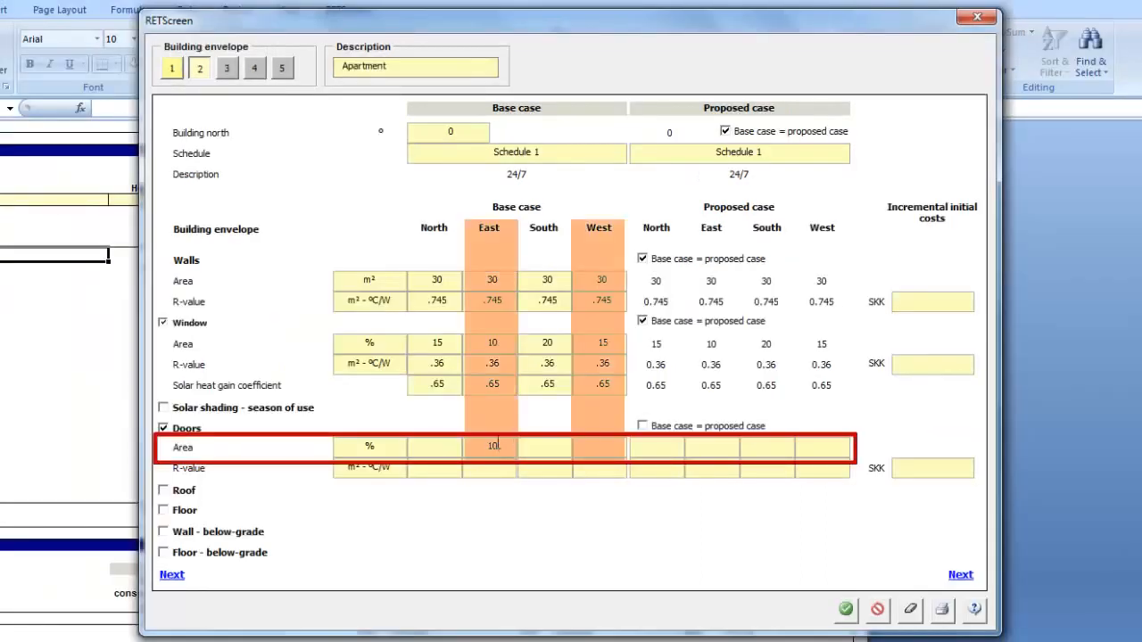
{"action": "left_click", "coordinate": [597, 446]}
{"action": "type", "text": "10"}
{"action": "left_click", "coordinate": [496, 470]}
{"action": "type", "text": ".36"}
{"action": "key", "text": "Tab"}
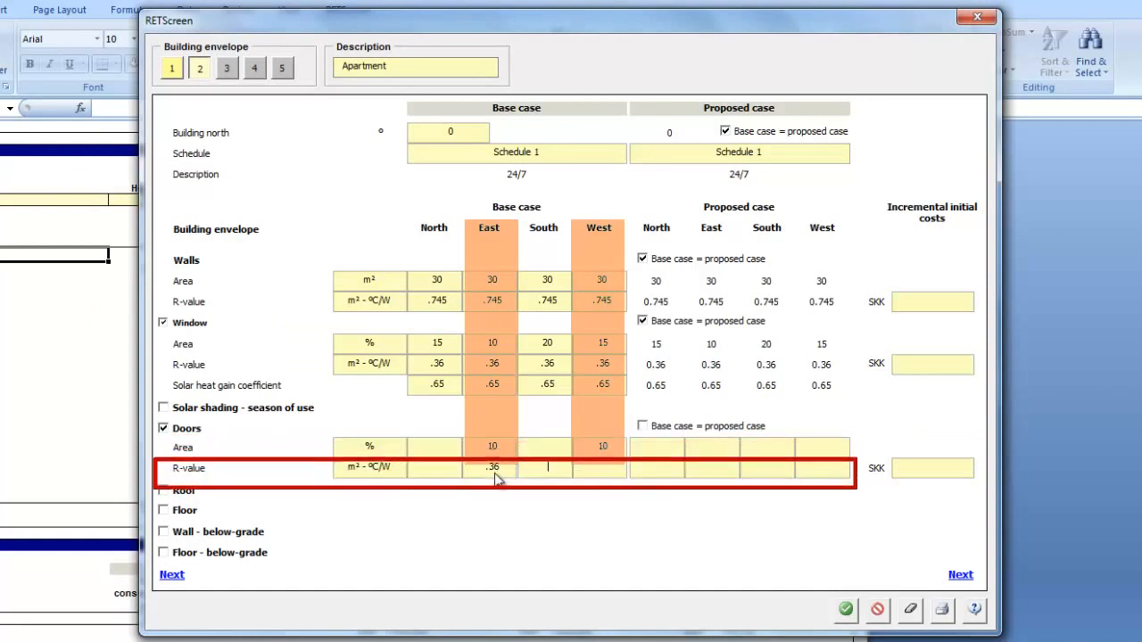
{"action": "key", "text": "Tab"}
{"action": "type", "text": ".36"}
{"action": "key", "text": "Tab"}
Include a 100 m² roof with an R-value of 2 m² - °C/W, and make the proposed doors and roof equal to the base case.
{"action": "left_click", "coordinate": [164, 494]}
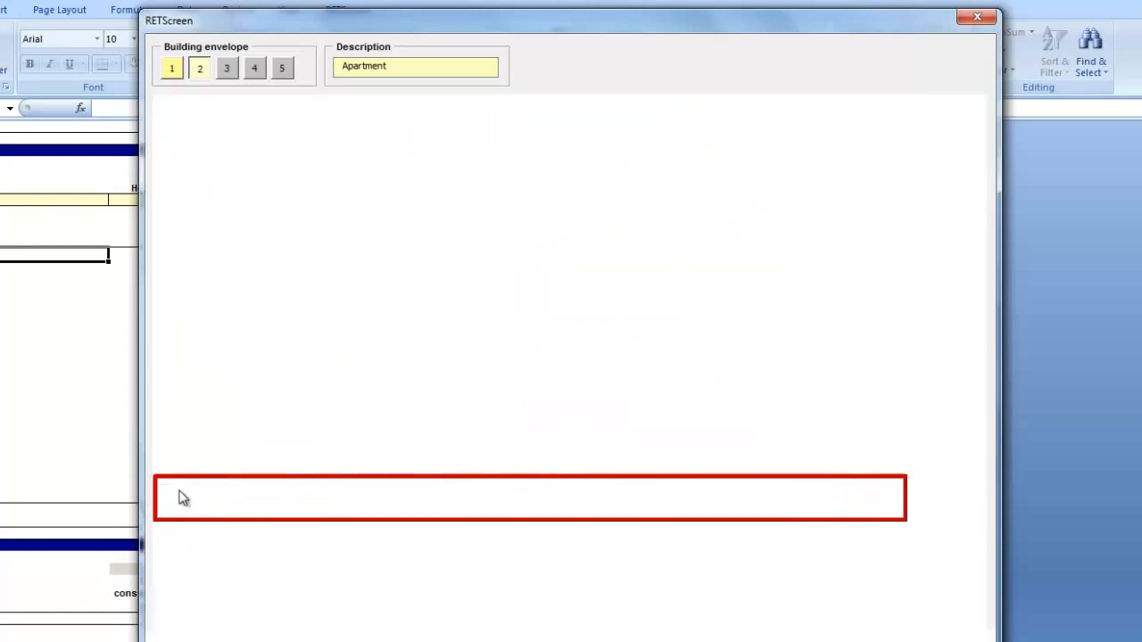
{"action": "left_click", "coordinate": [434, 515]}
{"action": "type", "text": "100"}
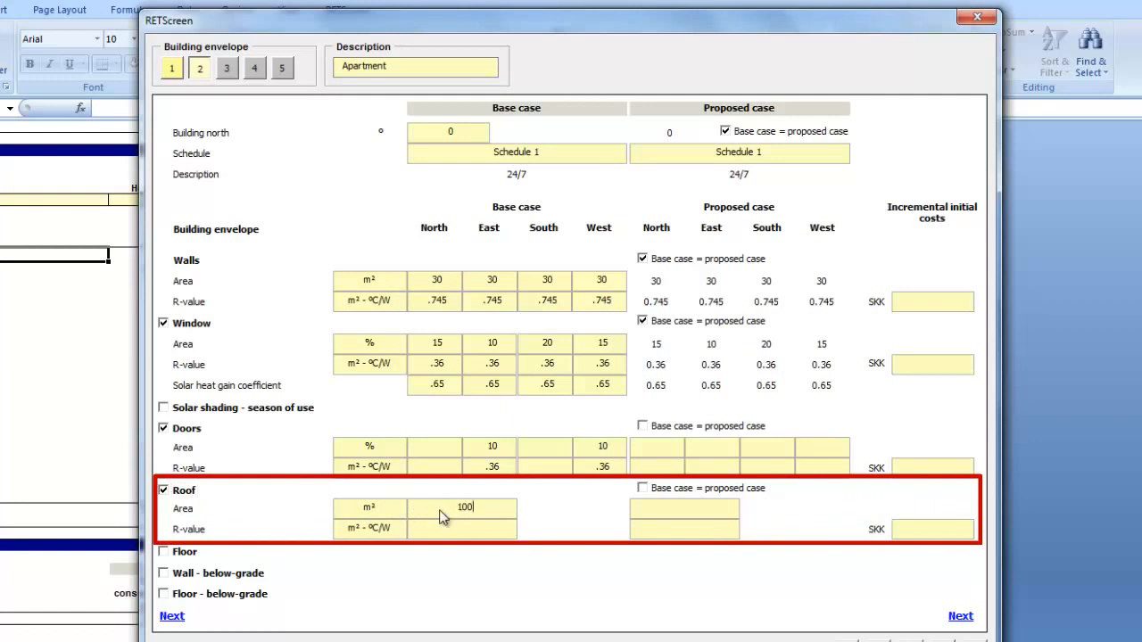
{"action": "key", "text": "Tab"}
{"action": "left_click", "coordinate": [644, 427]}
{"action": "left_click", "coordinate": [644, 488]}
{"action": "left_click", "coordinate": [510, 532]}
{"action": "type", "text": "2"}
Include a 100 m² floor with an R-value of 3 m² - °C/W, and make the proposed floor equal to the base case.
{"action": "left_click", "coordinate": [164, 551]}
{"action": "left_click", "coordinate": [476, 572]}
{"action": "type", "text": "100"}
{"action": "left_click", "coordinate": [480, 591]}
{"action": "type", "text": "3"}
{"action": "left_click", "coordinate": [638, 550]}
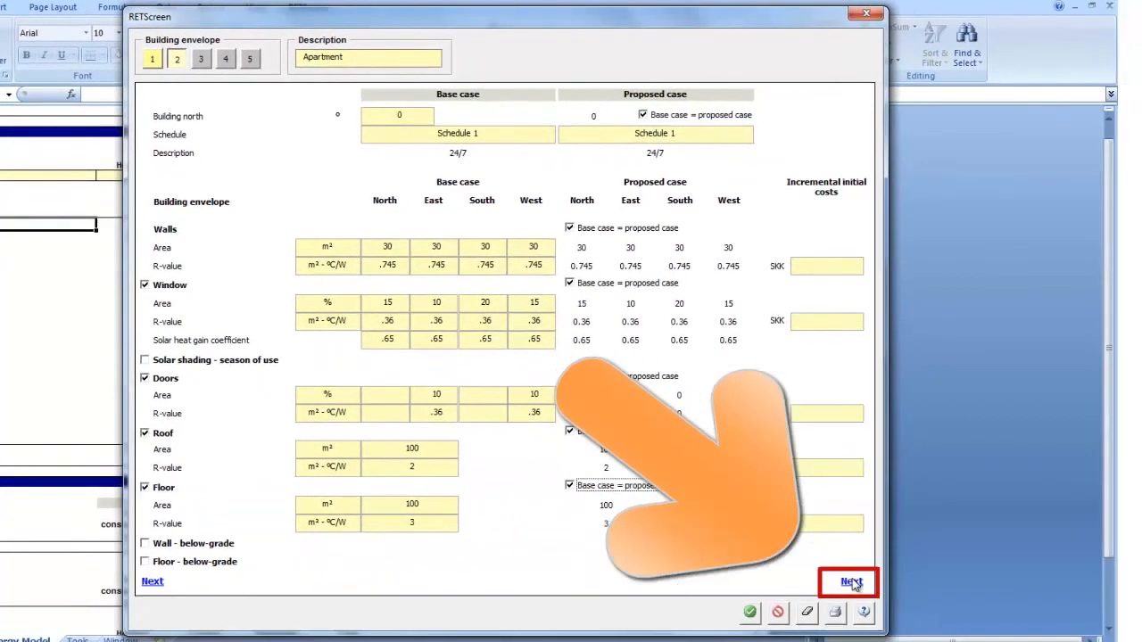
Set the Apartment's natural air infiltration method to Air change rate.
{"action": "left_click", "coordinate": [850, 581]}
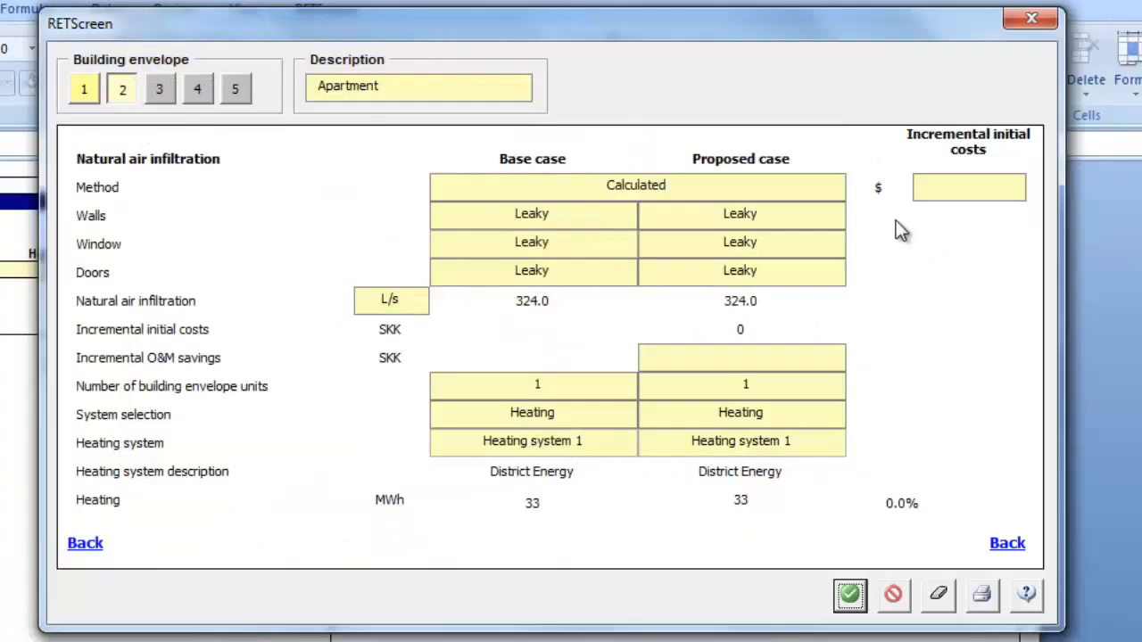
{"action": "left_click", "coordinate": [834, 187]}
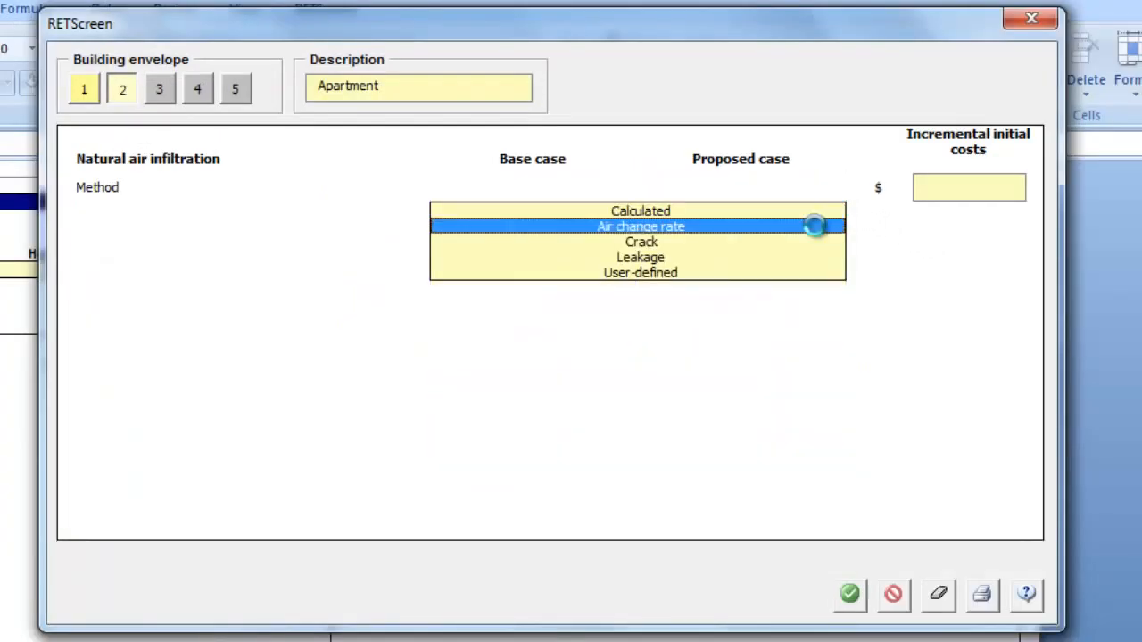
{"action": "left_click", "coordinate": [815, 226]}
Enter a volume of 300 m³ and an air change rate of 1.5 ac/h for both the base and proposed cases.
{"action": "left_click", "coordinate": [622, 218]}
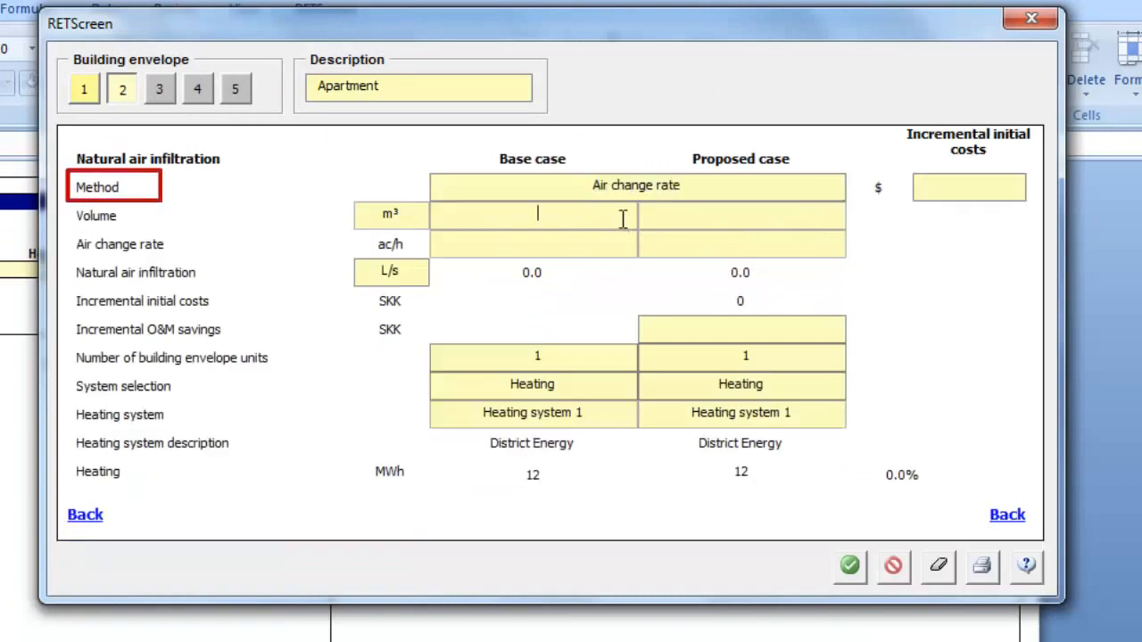
{"action": "type", "text": "300"}
{"action": "key", "text": "Tab"}
{"action": "type", "text": "300"}
{"action": "key", "text": "Tab"}
{"action": "type", "text": "1.5"}
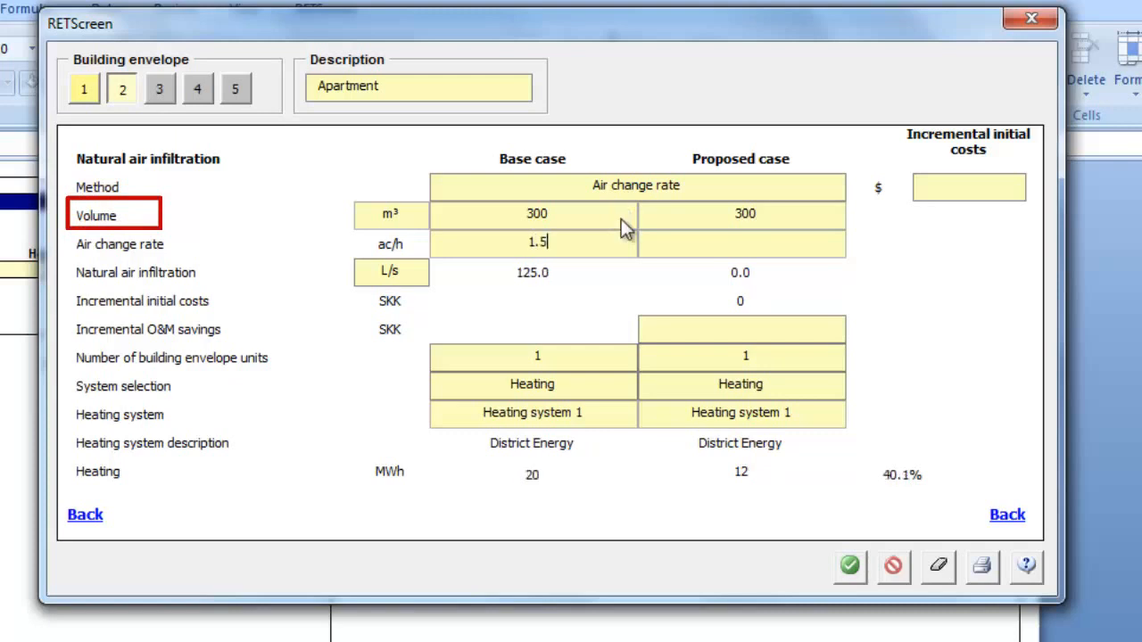
{"action": "key", "text": "Tab"}
{"action": "type", "text": "1.5"}
{"action": "key", "text": "Tab"}
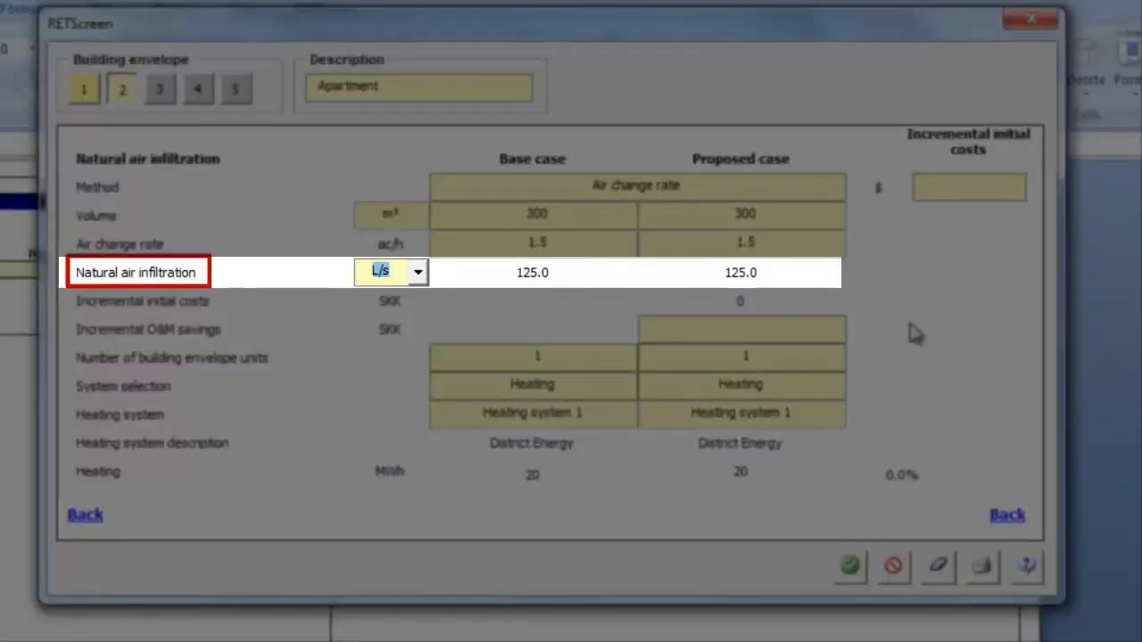
Keep one envelope unit, Heating and Heating system 1 for the base case, and accept the Apartment's building envelope data.
{"action": "left_click", "coordinate": [631, 357]}
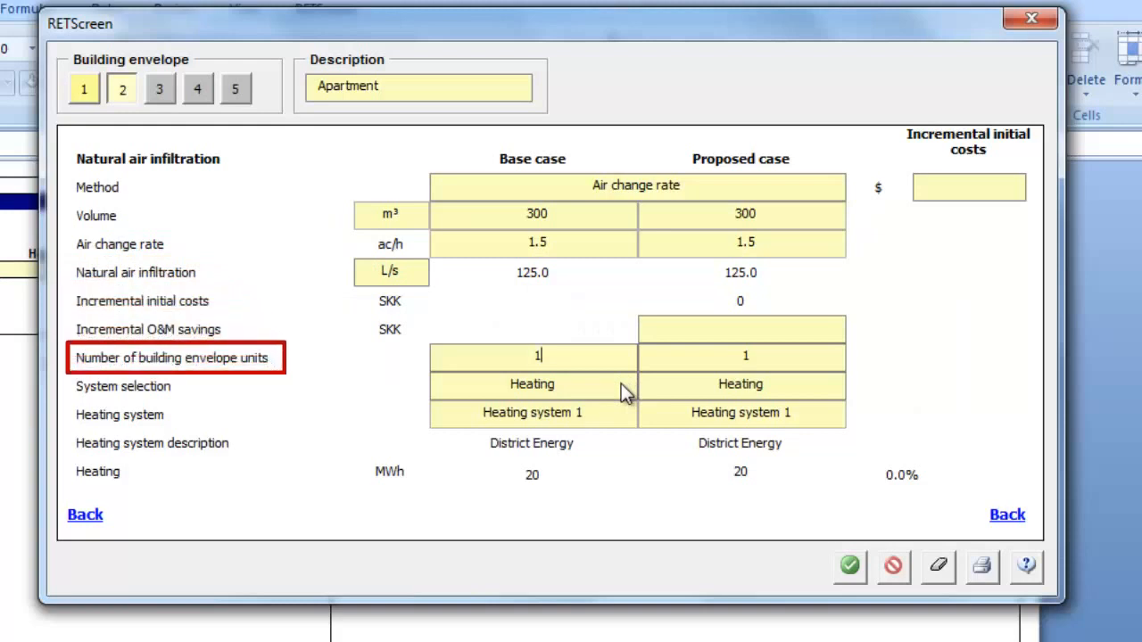
{"action": "left_click", "coordinate": [623, 386]}
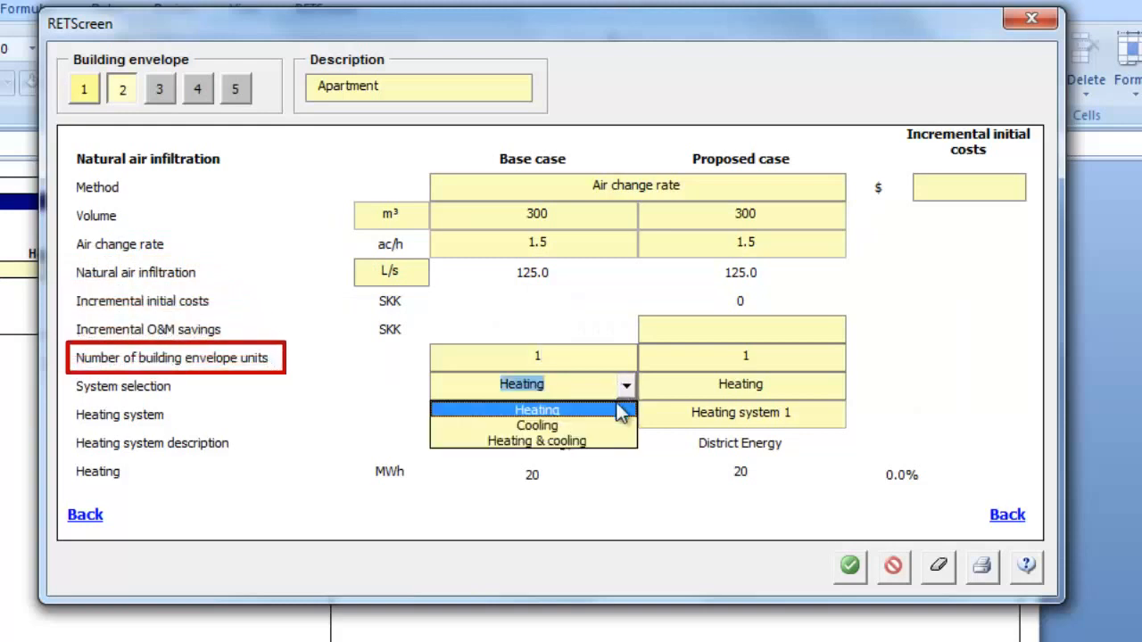
{"action": "left_click", "coordinate": [615, 409]}
{"action": "left_click", "coordinate": [618, 413]}
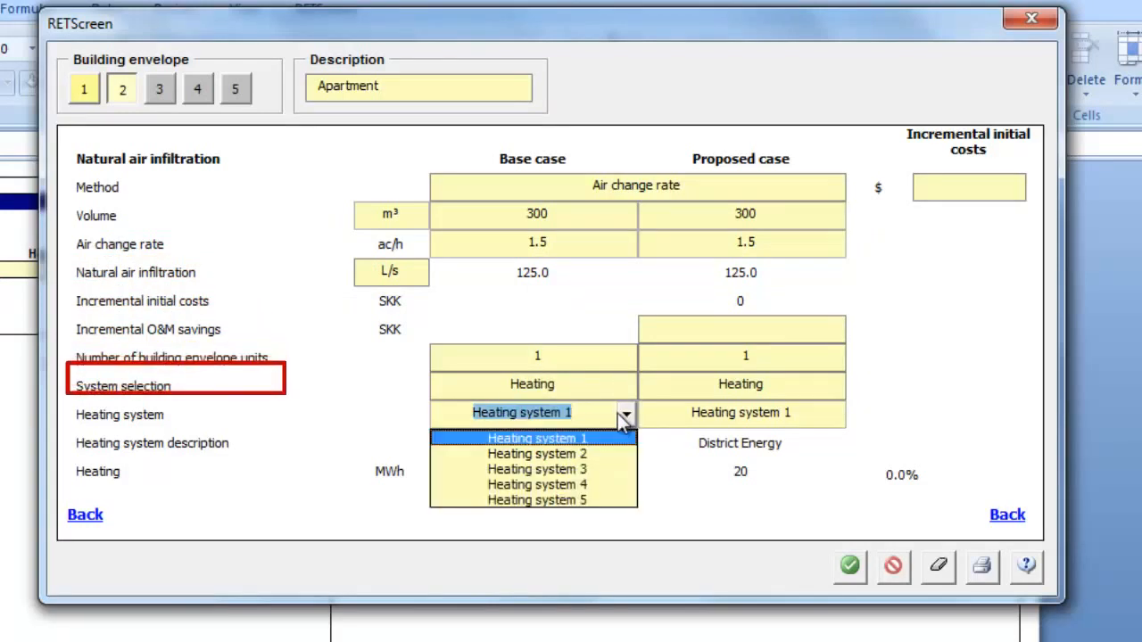
{"action": "left_click", "coordinate": [664, 471]}
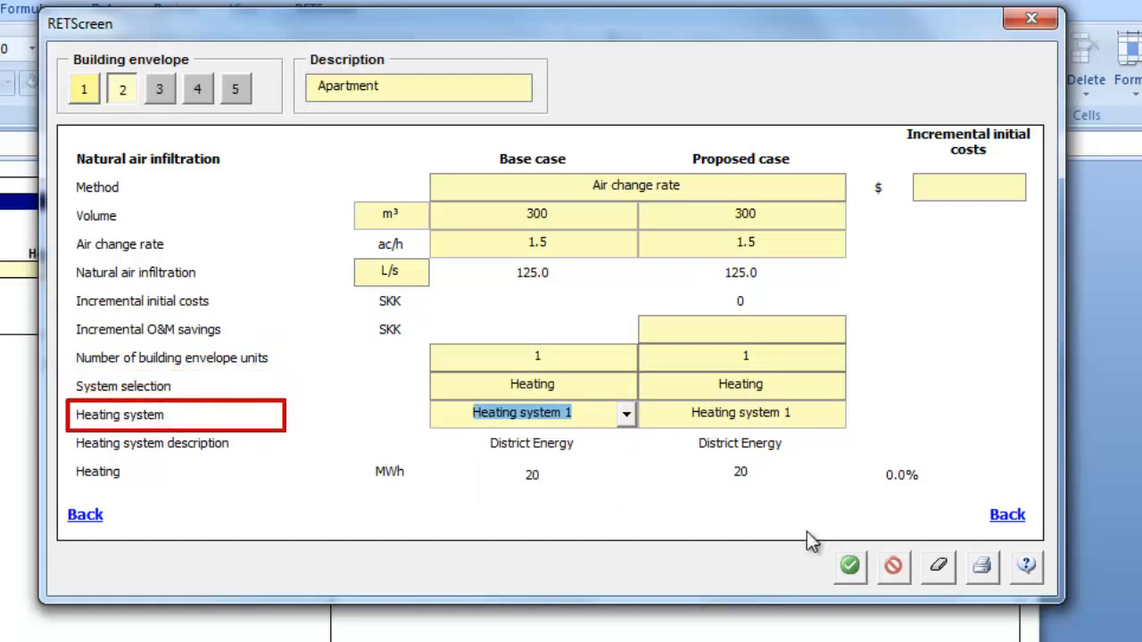
{"action": "left_click", "coordinate": [852, 575]}
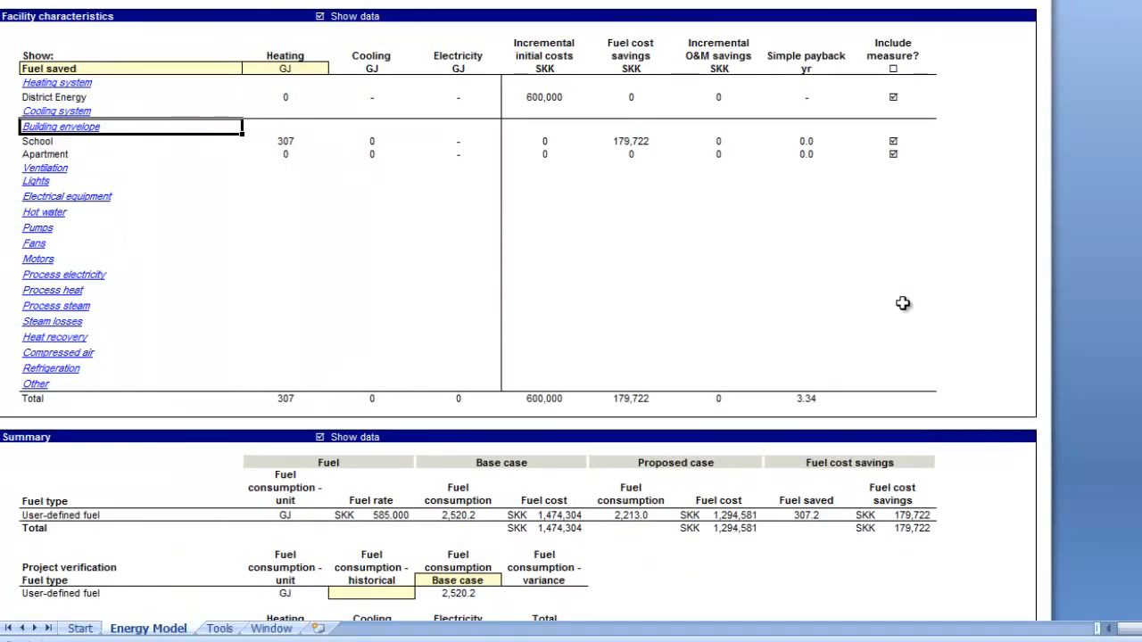
Examine the summary's fuel cost savings, project verification, energy comparison and benchmark, keeping the comparison on Energy.
{"action": "scroll", "coordinate": [908, 305], "scroll_direction": "down", "scroll_amount": 5}
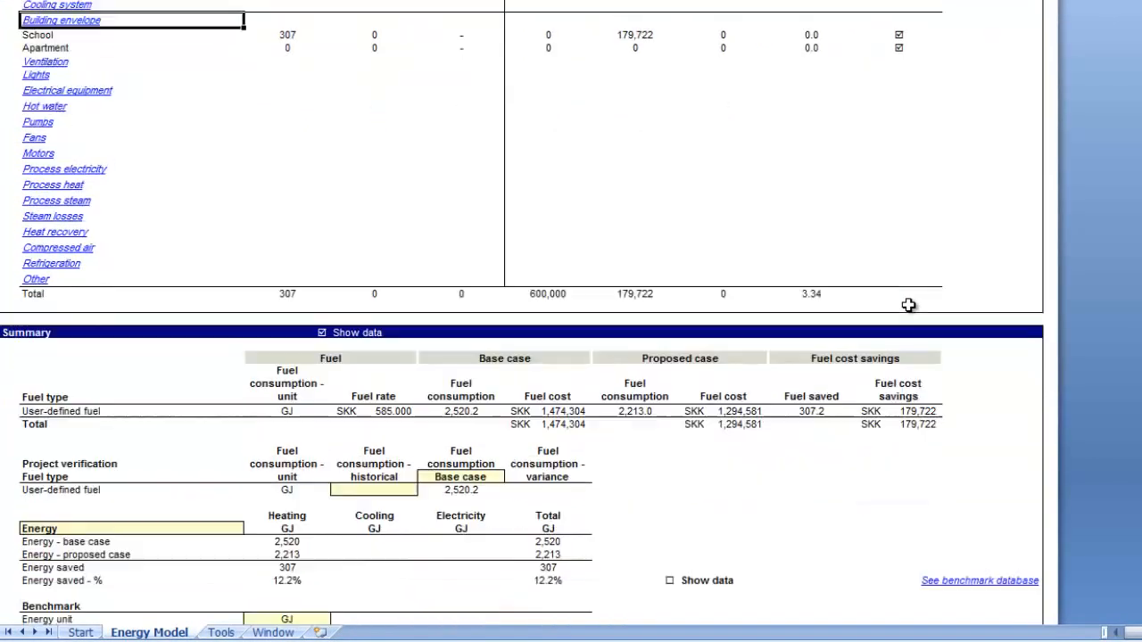
{"action": "scroll", "coordinate": [908, 305], "scroll_direction": "down", "scroll_amount": 4}
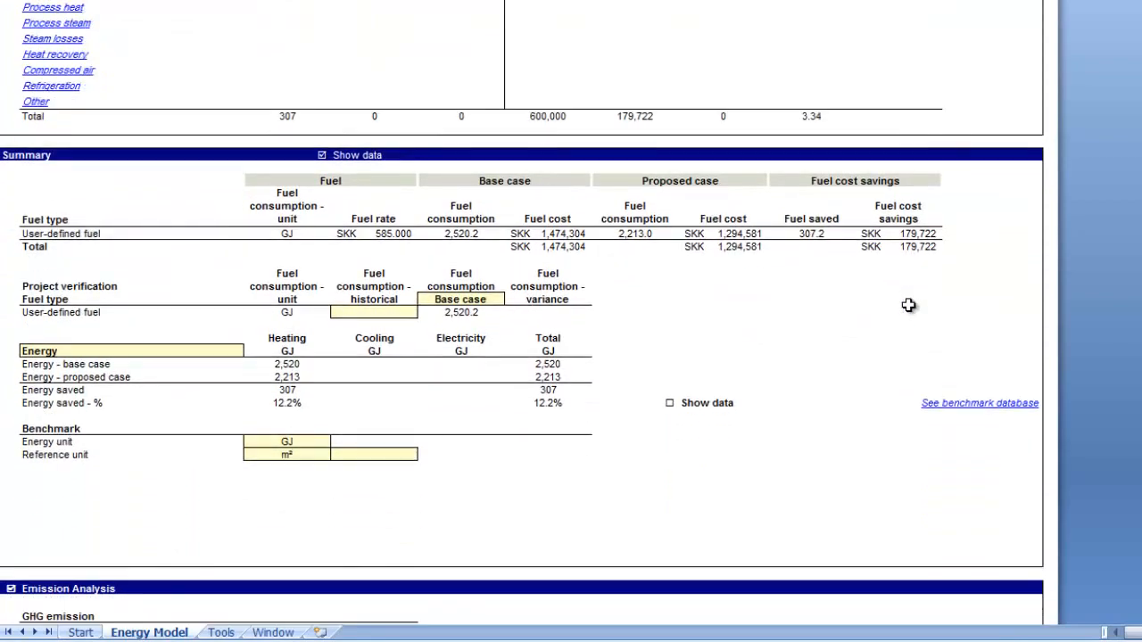
{"action": "scroll", "coordinate": [908, 305], "scroll_direction": "down", "scroll_amount": 1}
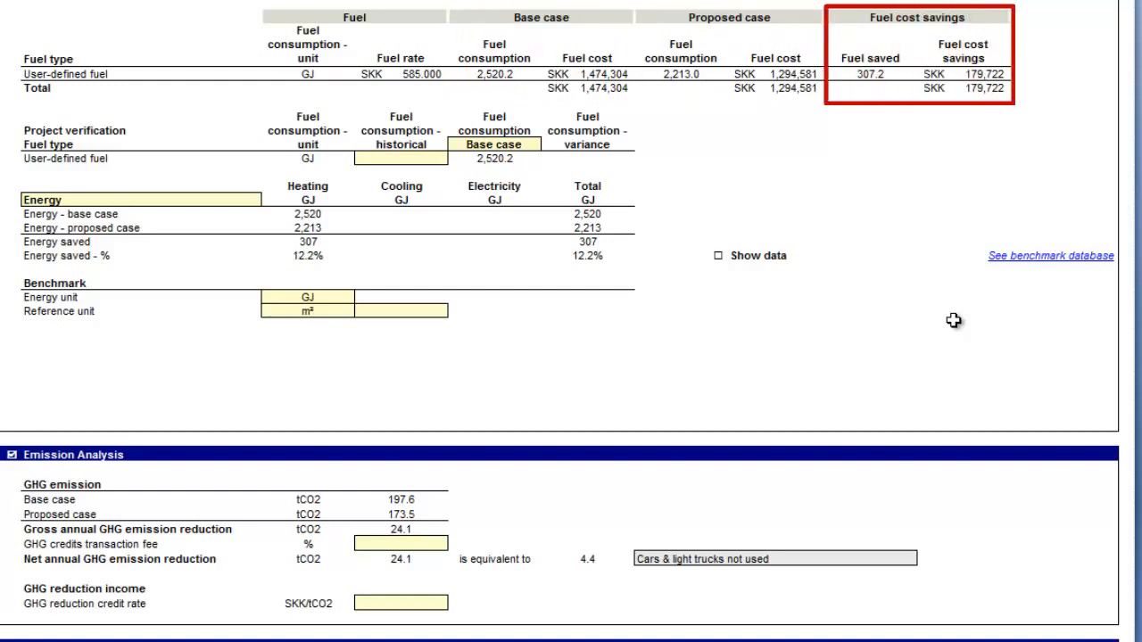
{"action": "left_click", "coordinate": [86, 128]}
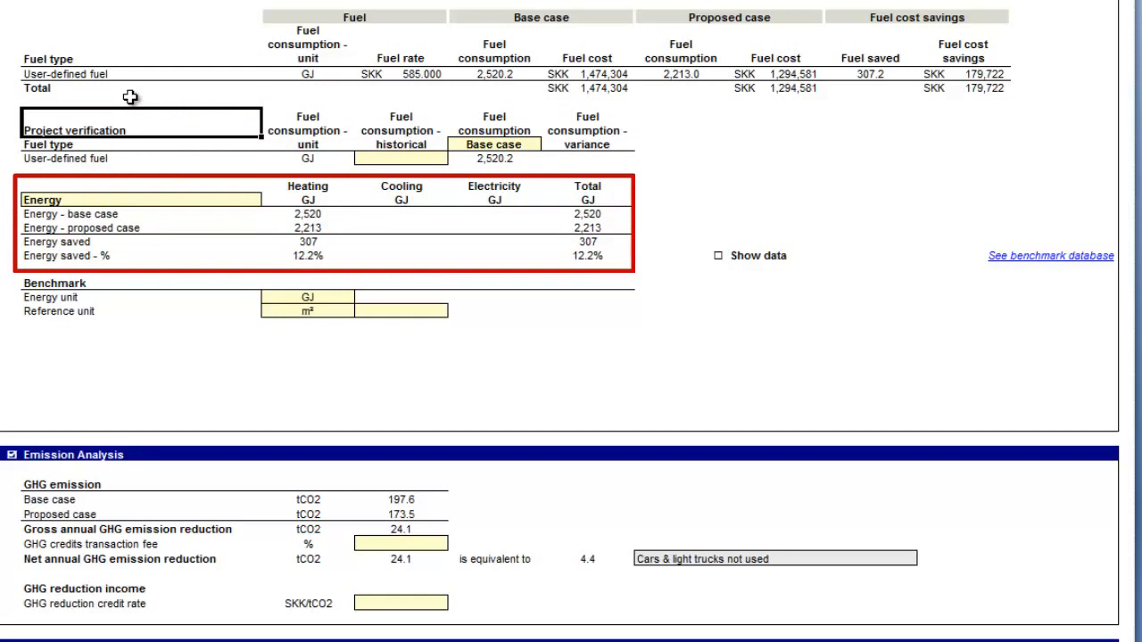
{"action": "left_click", "coordinate": [240, 199]}
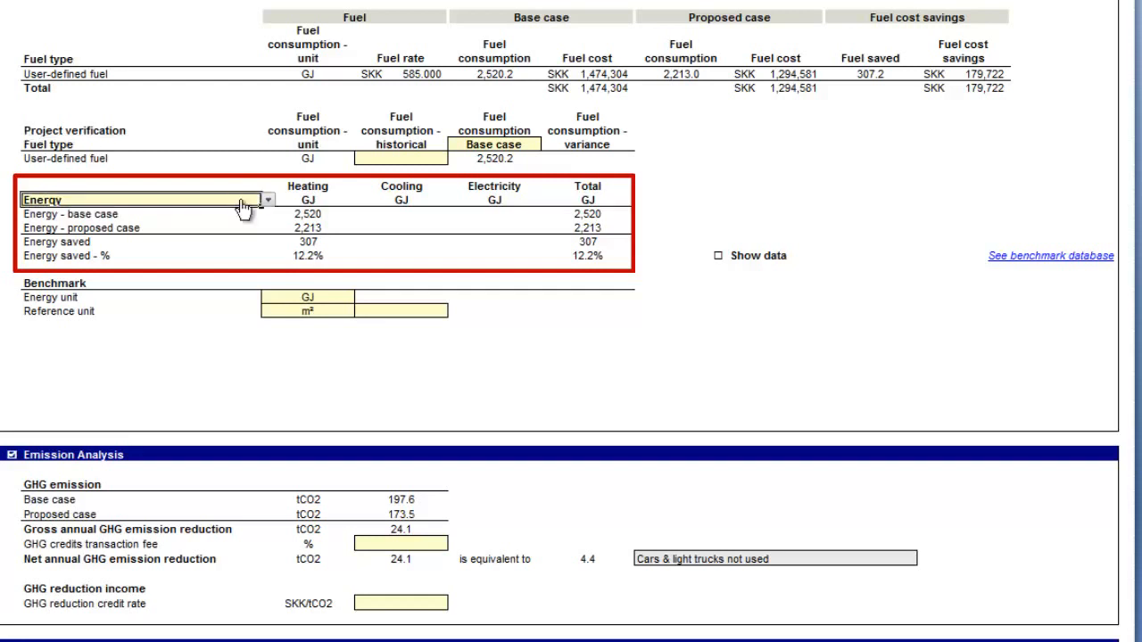
{"action": "left_click", "coordinate": [267, 203]}
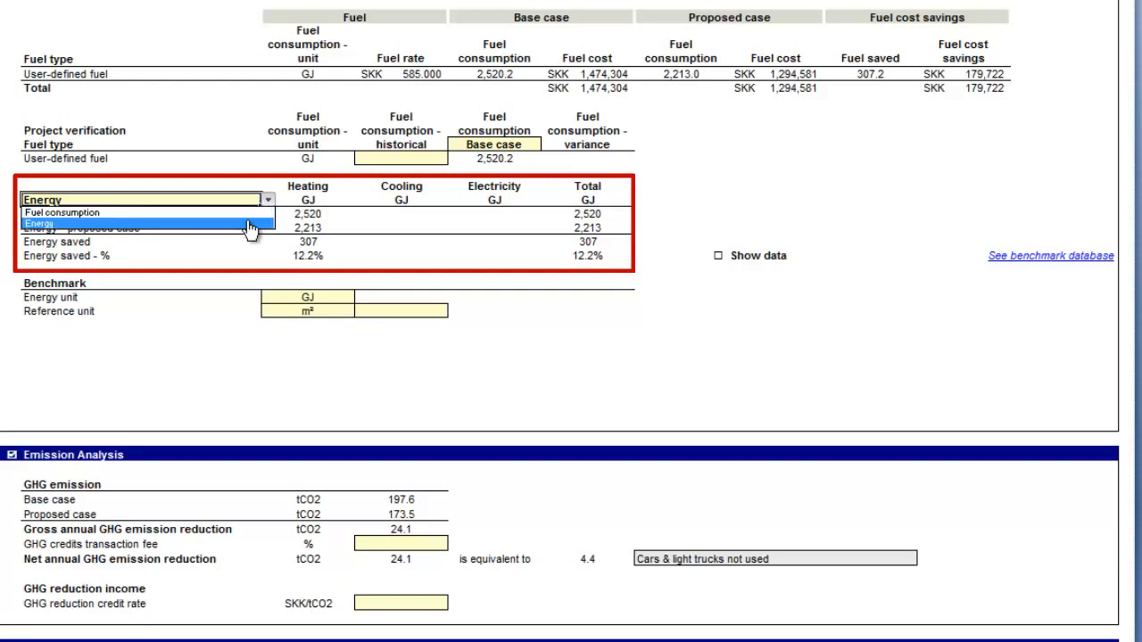
{"action": "left_click", "coordinate": [250, 225]}
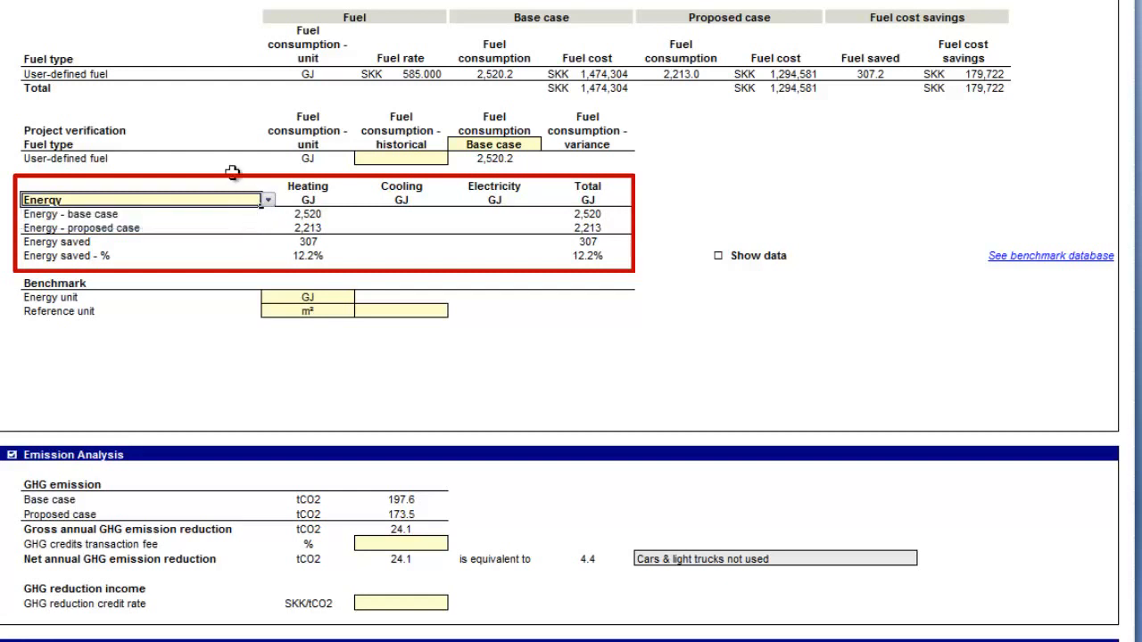
{"action": "left_click", "coordinate": [243, 282]}
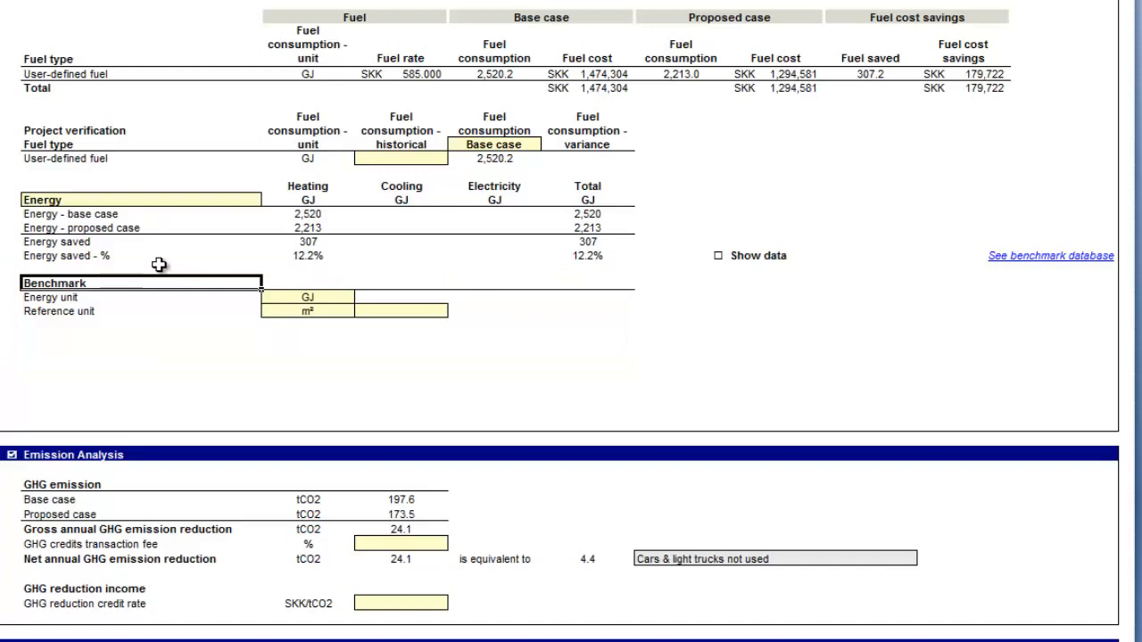
Exclude the Emission Analysis section from the energy model.
{"action": "scroll", "coordinate": [178, 362], "scroll_direction": "down", "scroll_amount": 4}
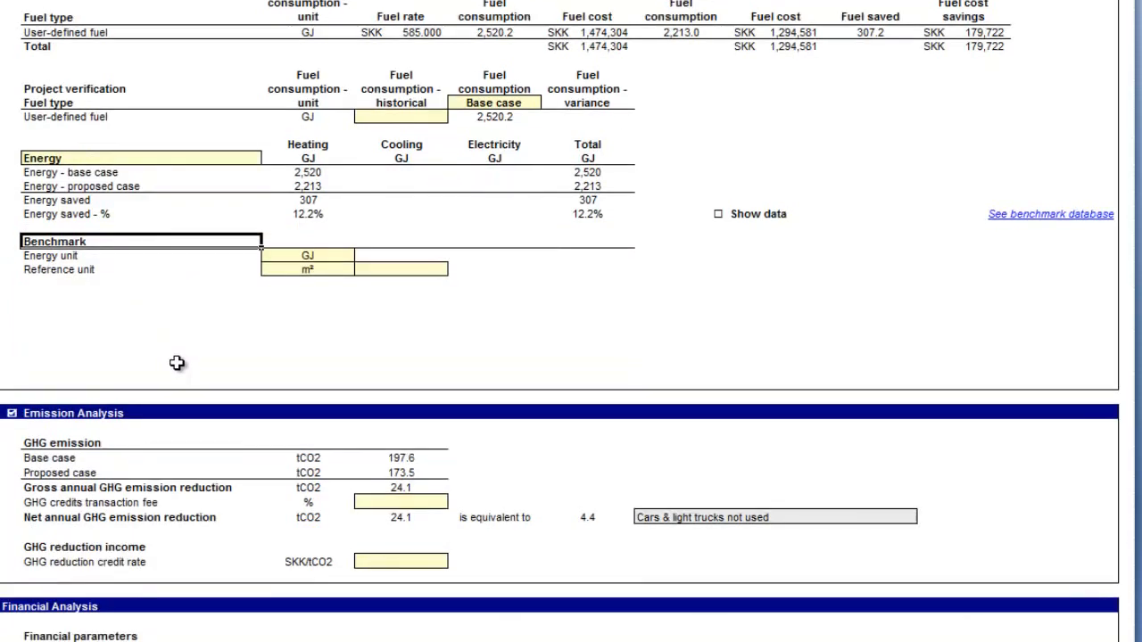
{"action": "scroll", "coordinate": [178, 362], "scroll_direction": "down", "scroll_amount": 7}
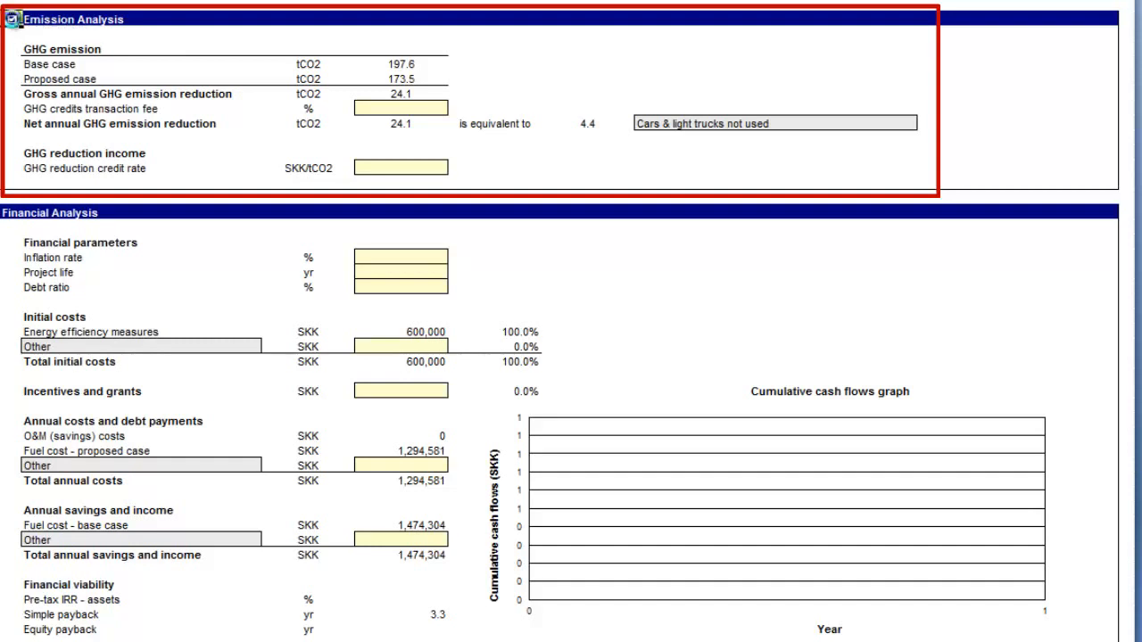
{"action": "left_click", "coordinate": [11, 19]}
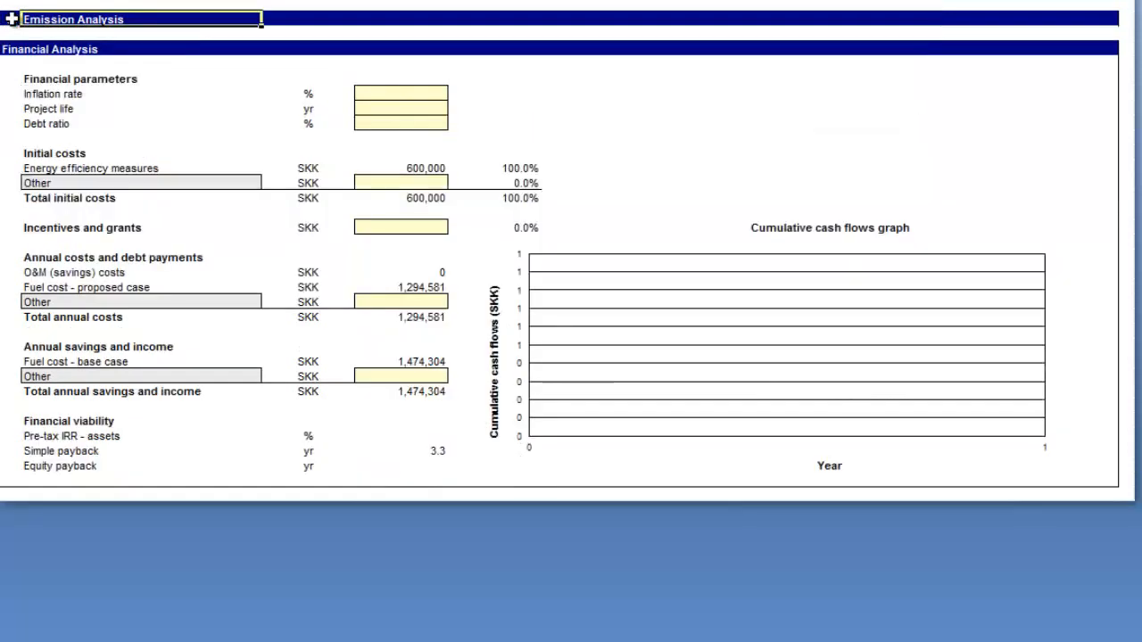
Set the financial parameters to a 2% inflation rate, a 25-year project life and a 50% debt ratio.
{"action": "left_click", "coordinate": [89, 48]}
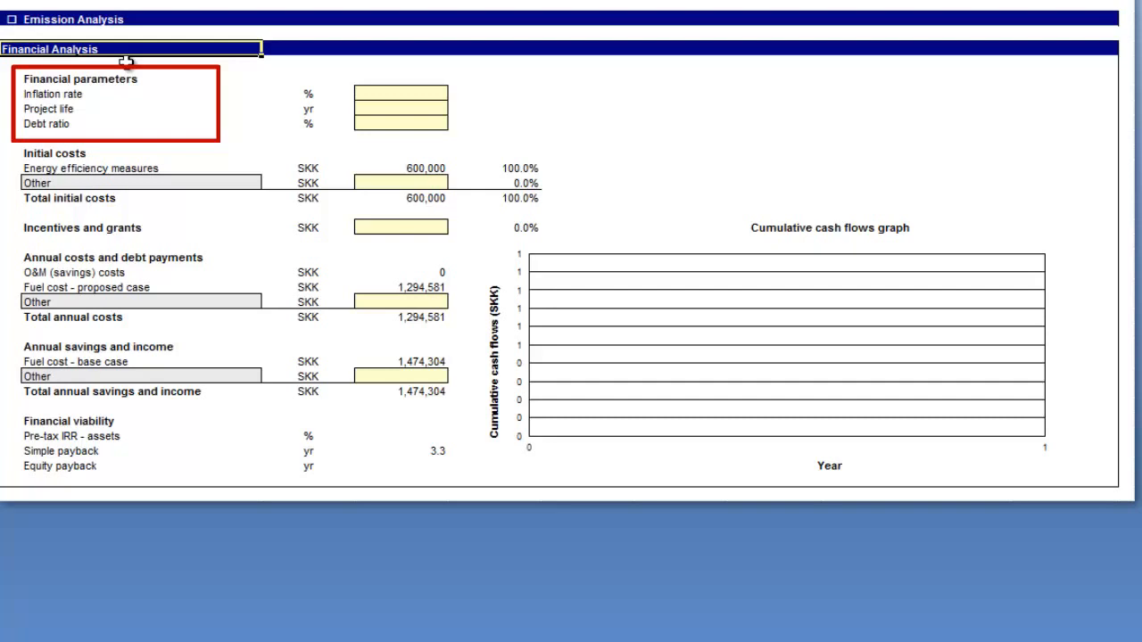
{"action": "left_click", "coordinate": [413, 92]}
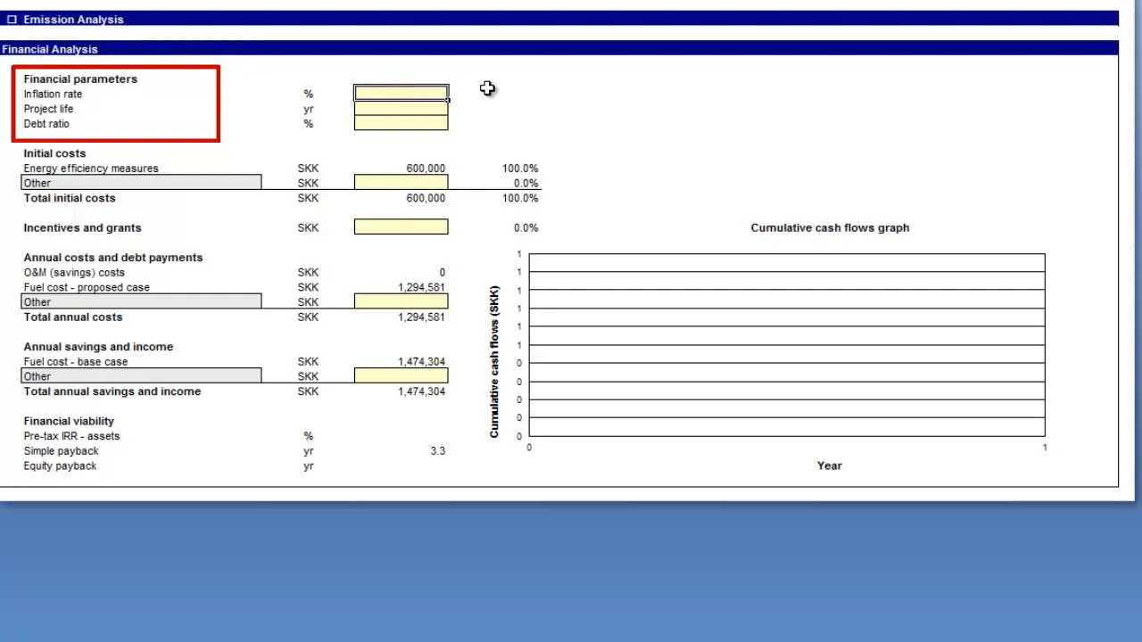
{"action": "type", "text": "2"}
{"action": "key", "text": "Return"}
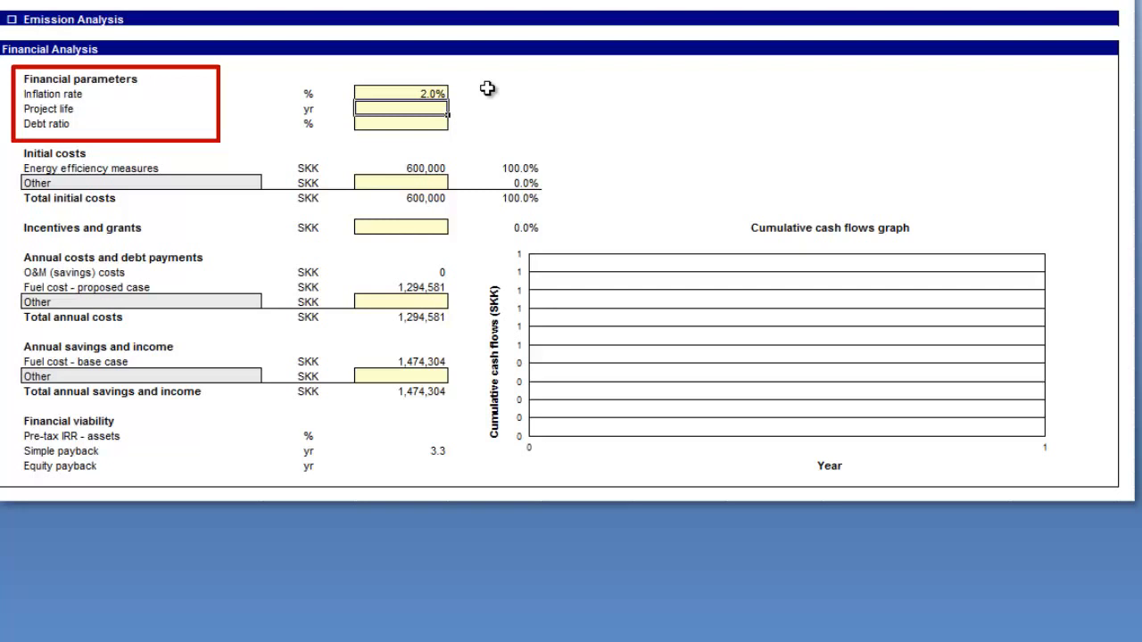
{"action": "type", "text": "25"}
{"action": "key", "text": "Return"}
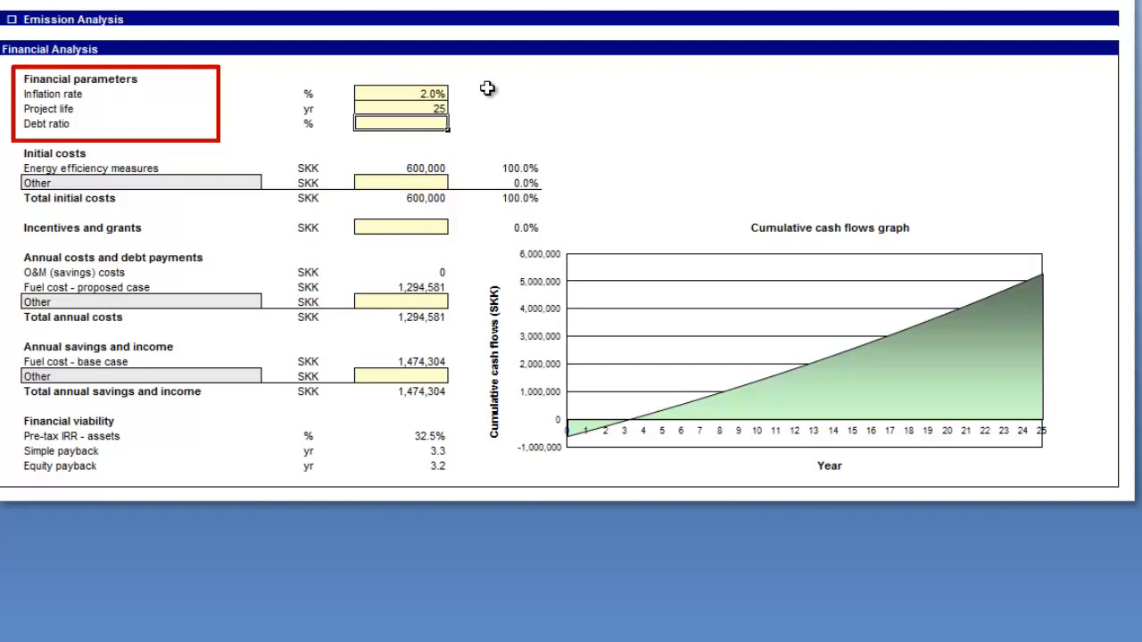
{"action": "type", "text": "50"}
{"action": "key", "text": "Return"}
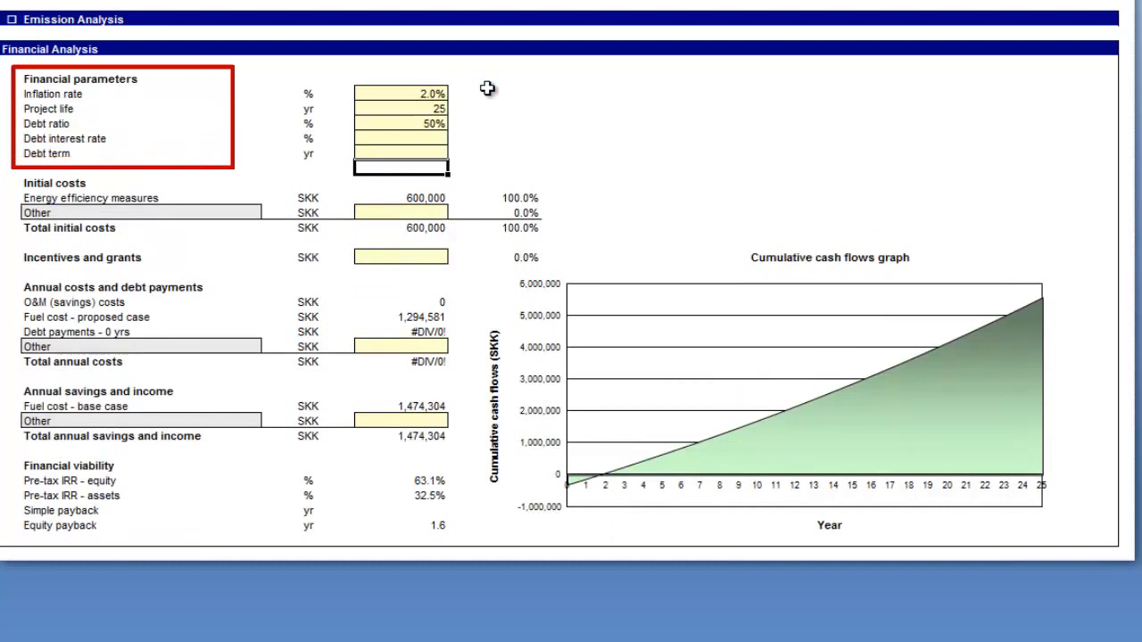
Set the debt interest rate to 5% and the debt term to 10 years.
{"action": "key", "text": "Up"}
{"action": "key", "text": "Up"}
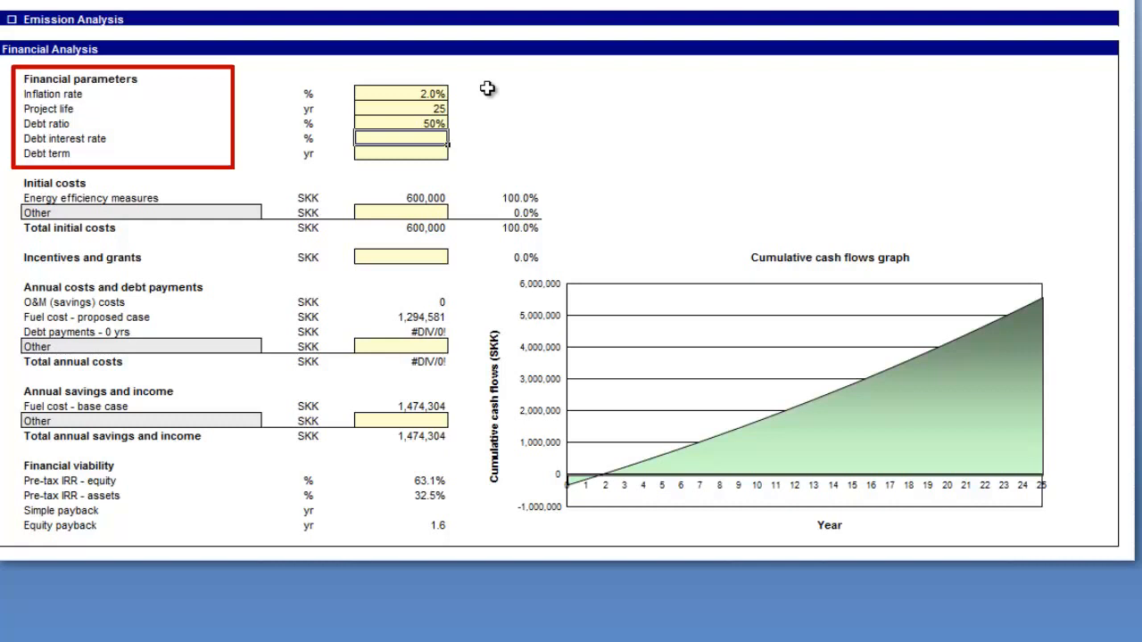
{"action": "type", "text": "5%"}
{"action": "key", "text": "Return"}
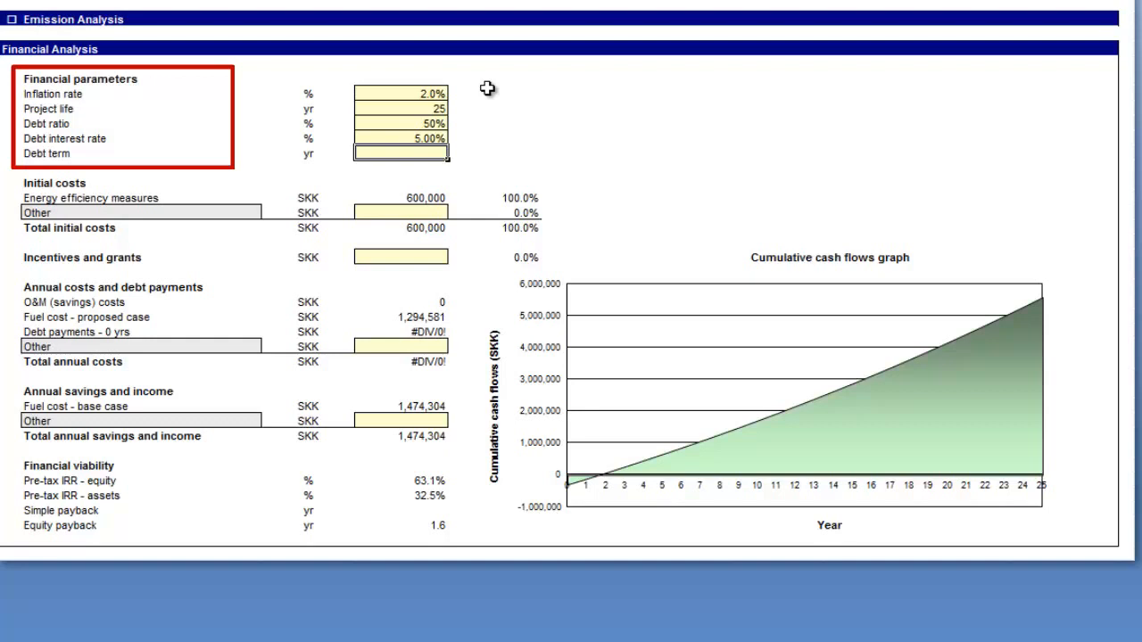
{"action": "type", "text": "10"}
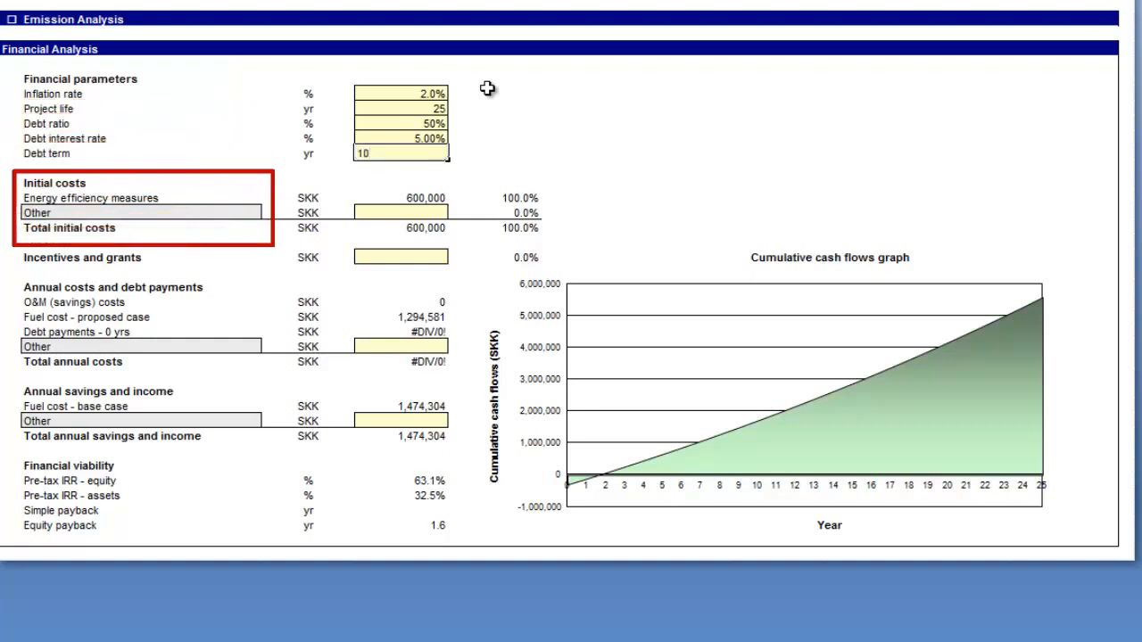
{"action": "key", "text": "Return"}
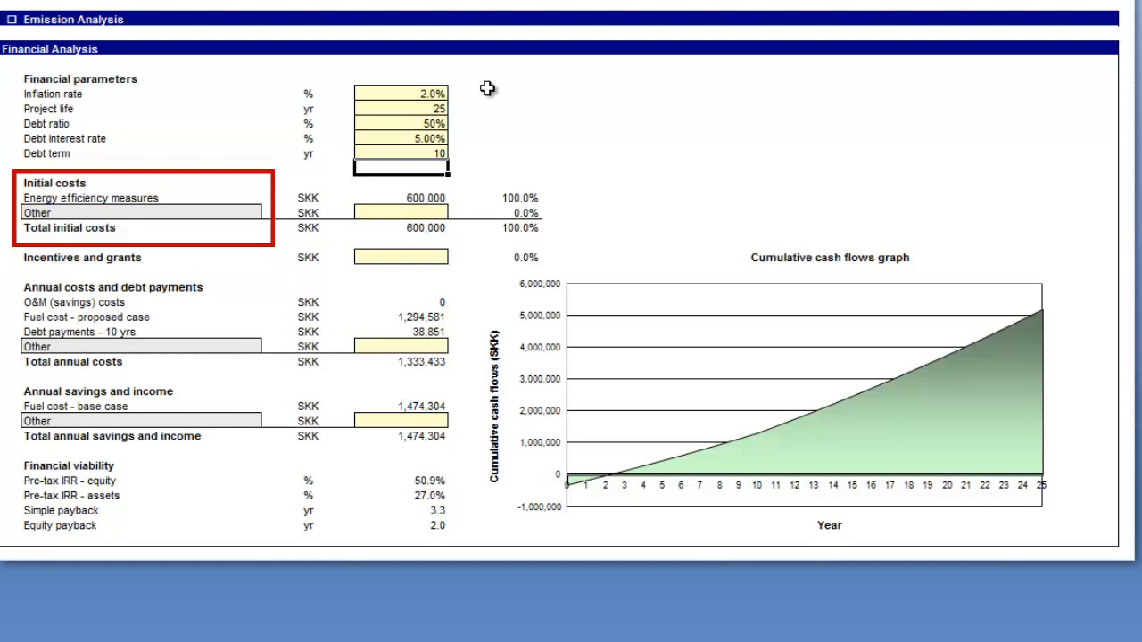
Review the initial costs, incentives and grants, and annual costs in the financial analysis.
{"action": "left_click", "coordinate": [437, 197]}
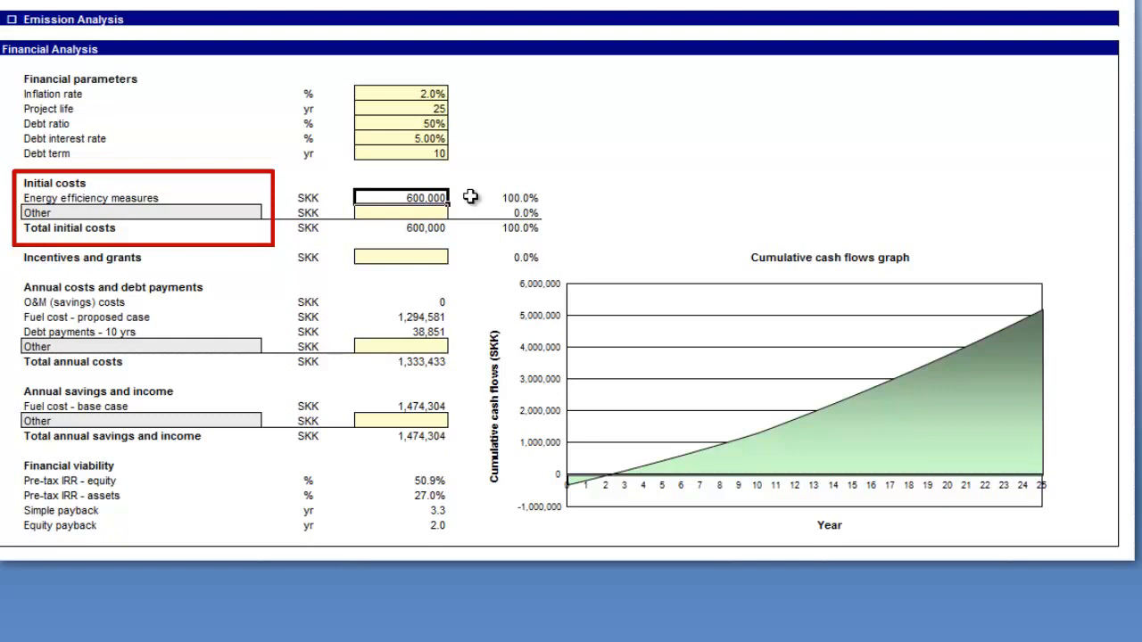
{"action": "key", "text": "Return"}
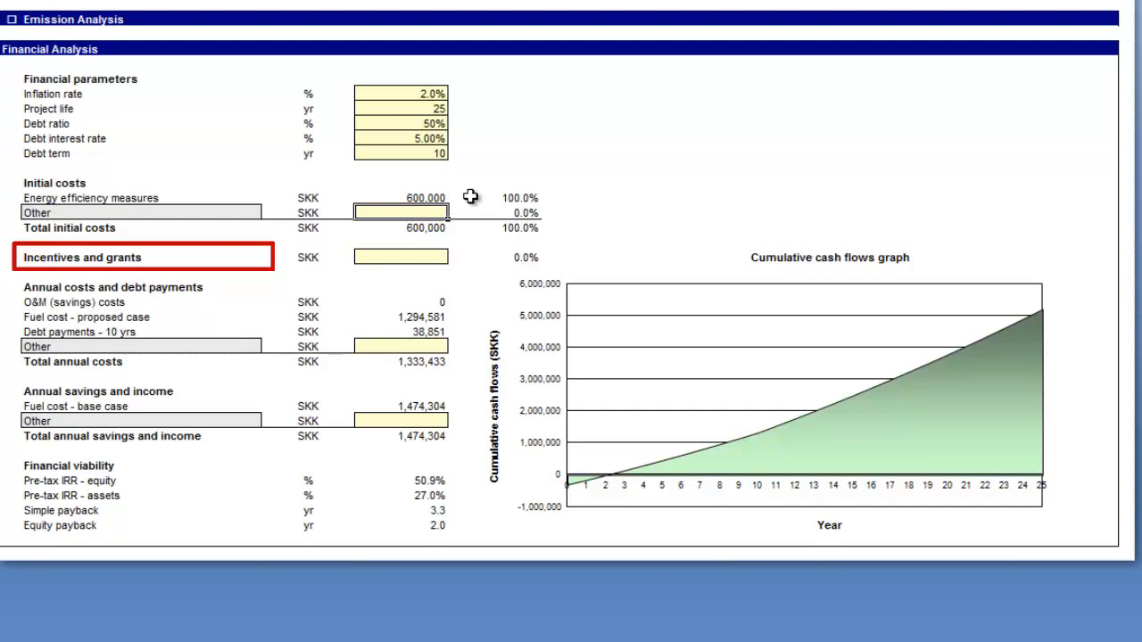
{"action": "key", "text": "Return"}
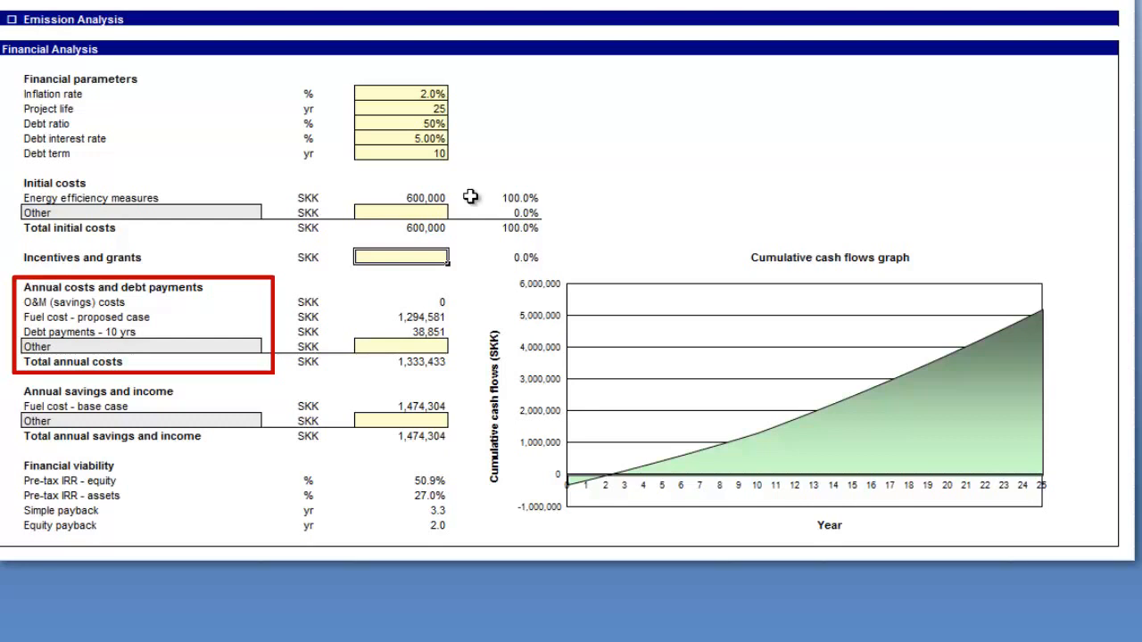
{"action": "key", "text": "Down"}
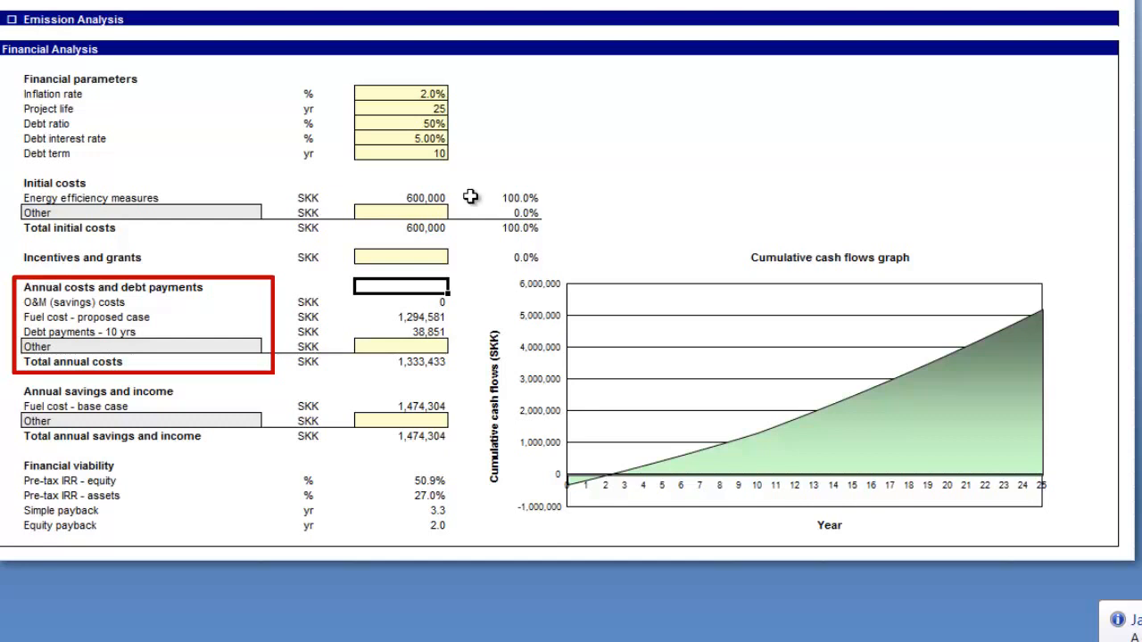
{"action": "key", "text": "Down"}
{"action": "key", "text": "Down"}
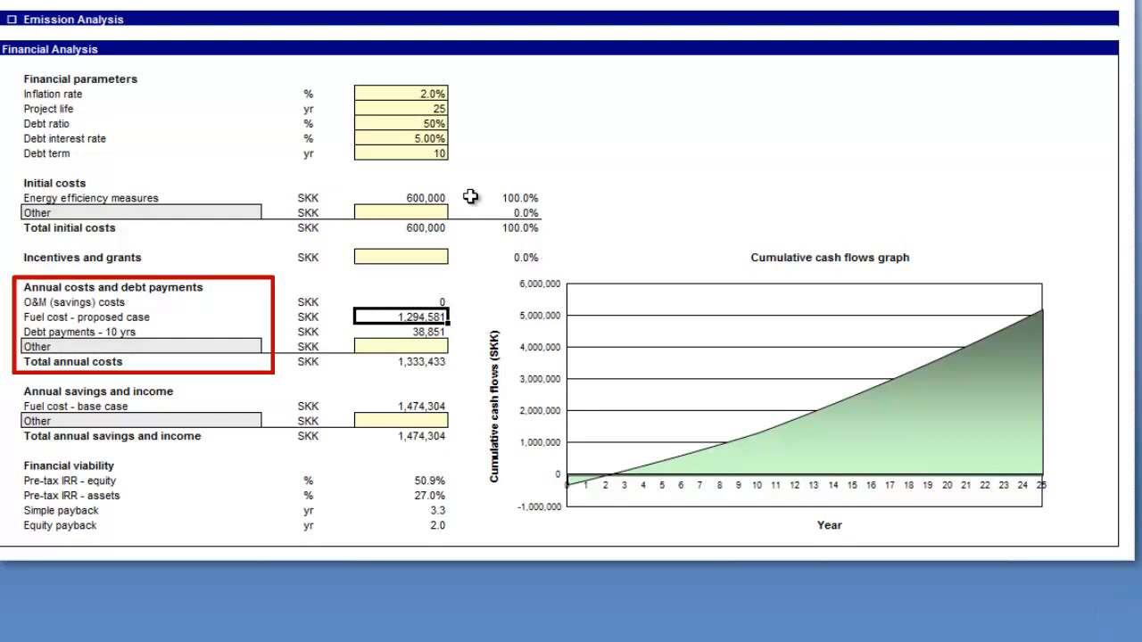
Examine the annual costs and debt payments and the annual savings and income in the financial analysis.
{"action": "key", "text": "Down"}
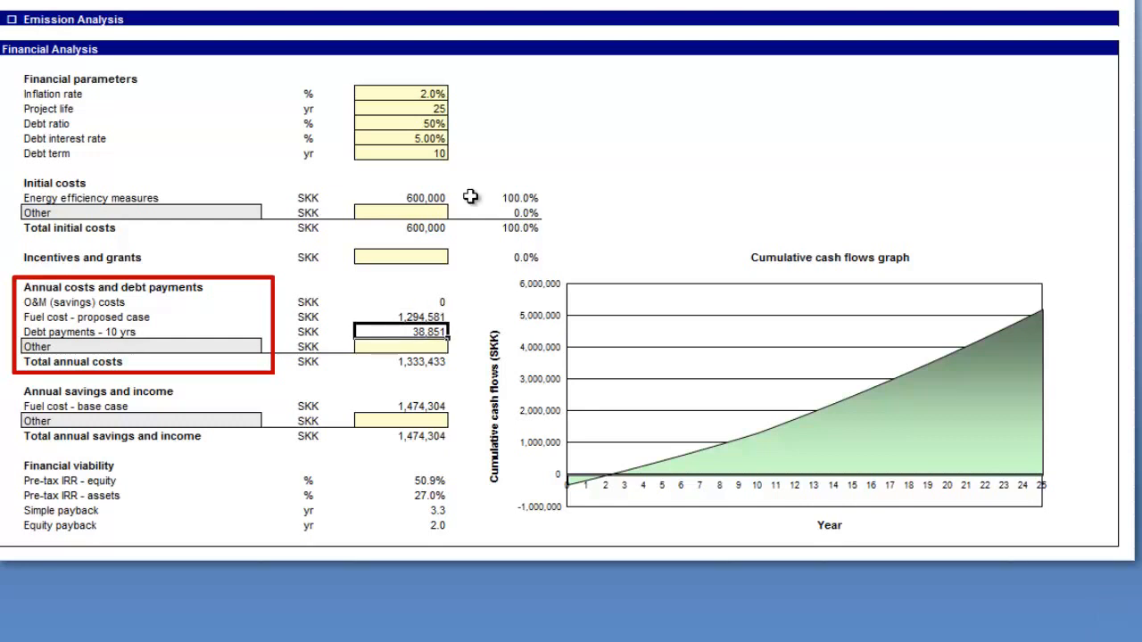
{"action": "key", "text": "Up"}
{"action": "key", "text": "Up"}
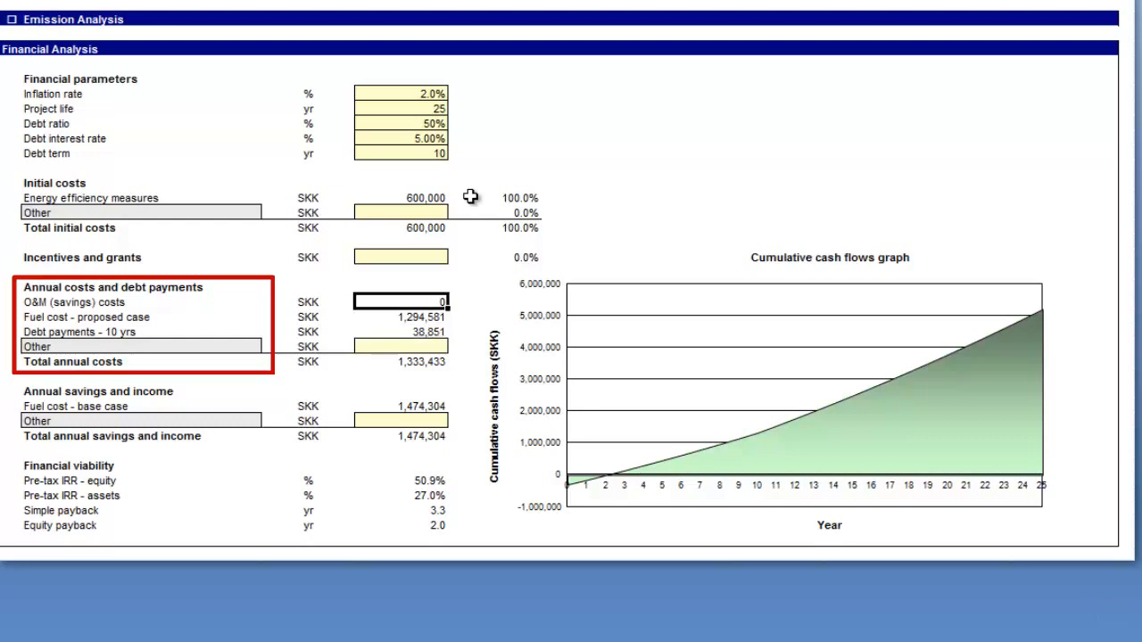
{"action": "key", "text": "Down"}
{"action": "key", "text": "Down"}
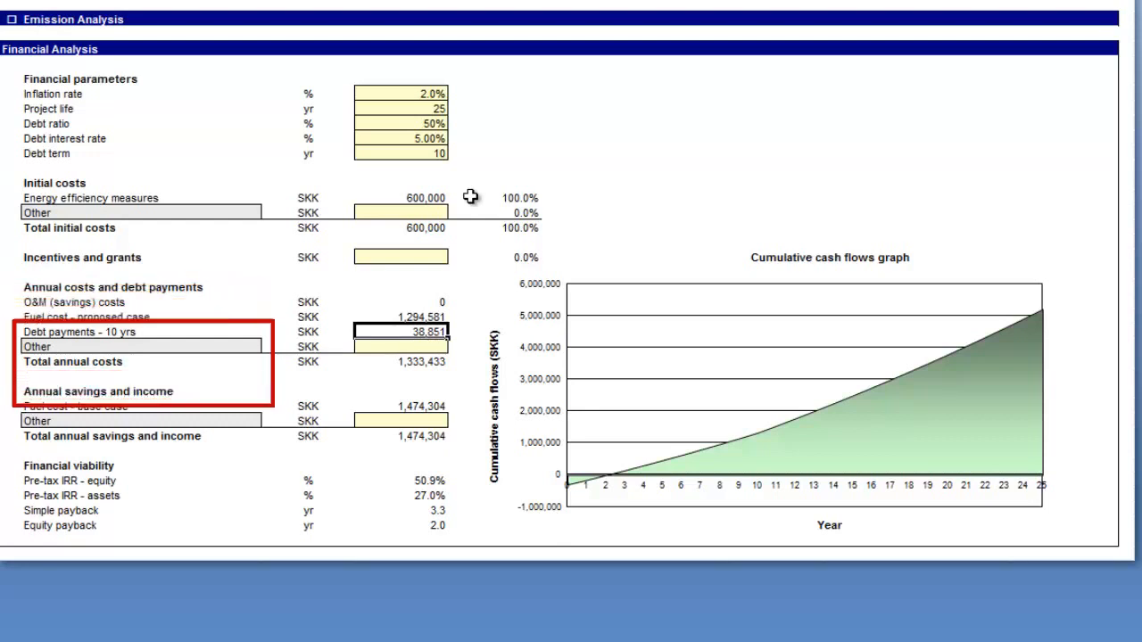
{"action": "key", "text": "Down"}
{"action": "key", "text": "Down"}
{"action": "key", "text": "Down"}
{"action": "key", "text": "Down"}
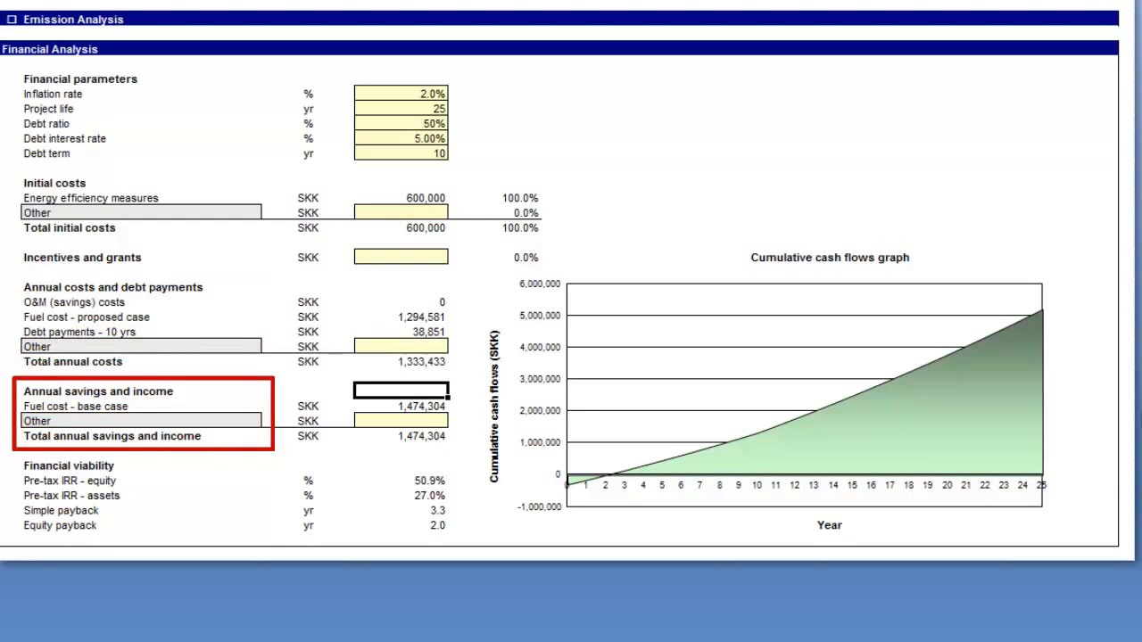
{"action": "key", "text": "Down"}
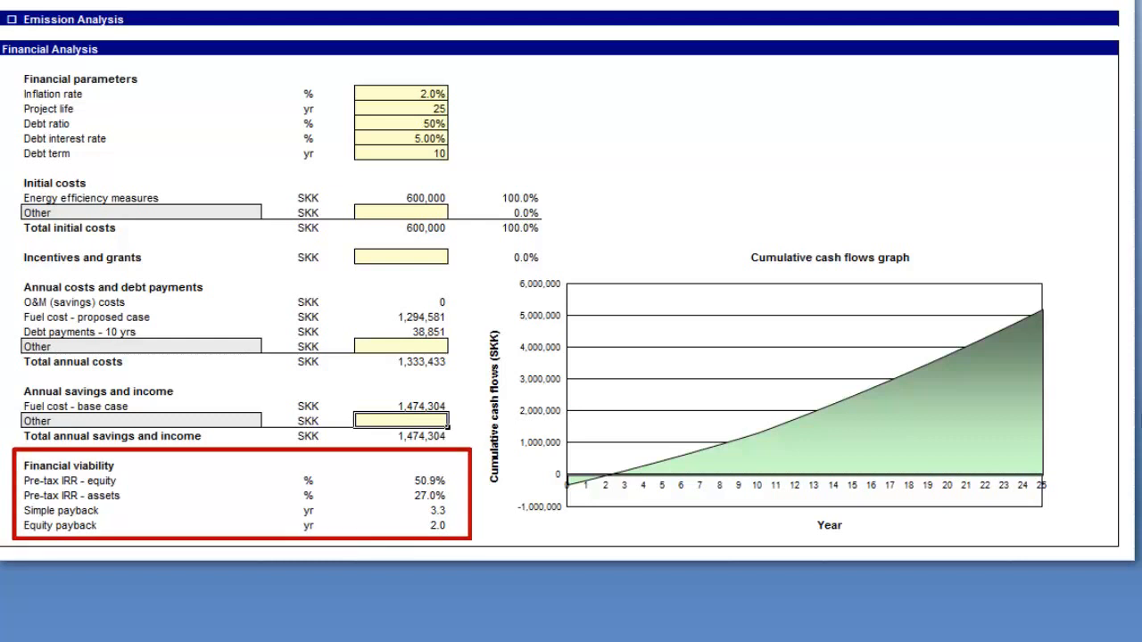
Examine the financial viability indicators, from pre-tax IRR on equity and assets to simple and equity payback, and the cumulative cash flows graph.
{"action": "key", "text": "Down"}
{"action": "key", "text": "Down"}
{"action": "key", "text": "Down"}
{"action": "key", "text": "Down"}
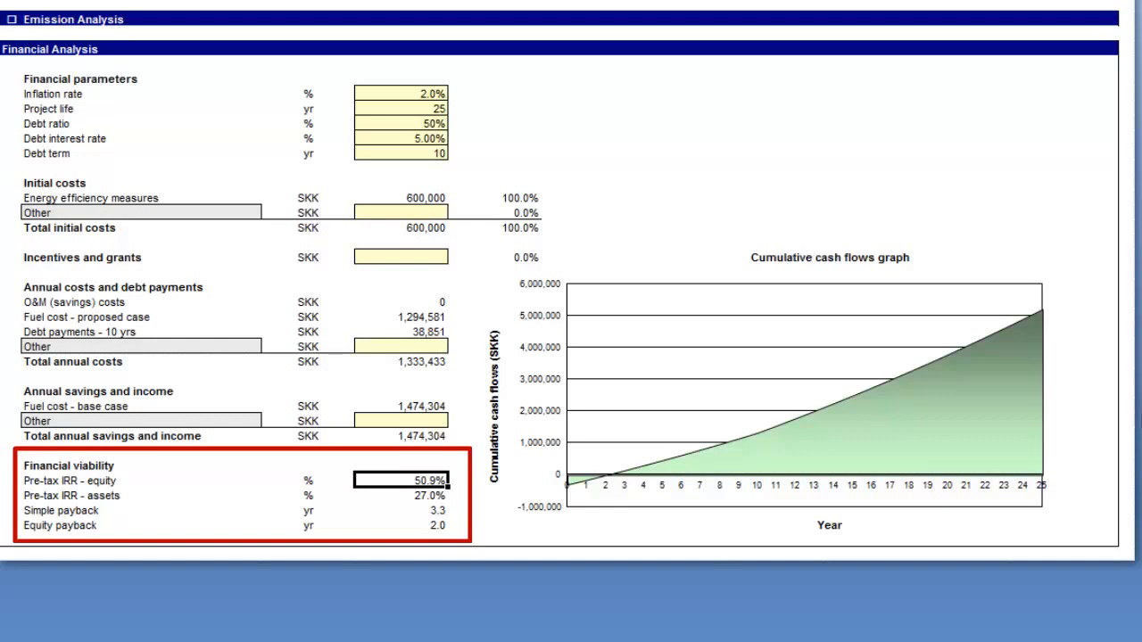
{"action": "left_click", "coordinate": [402, 496]}
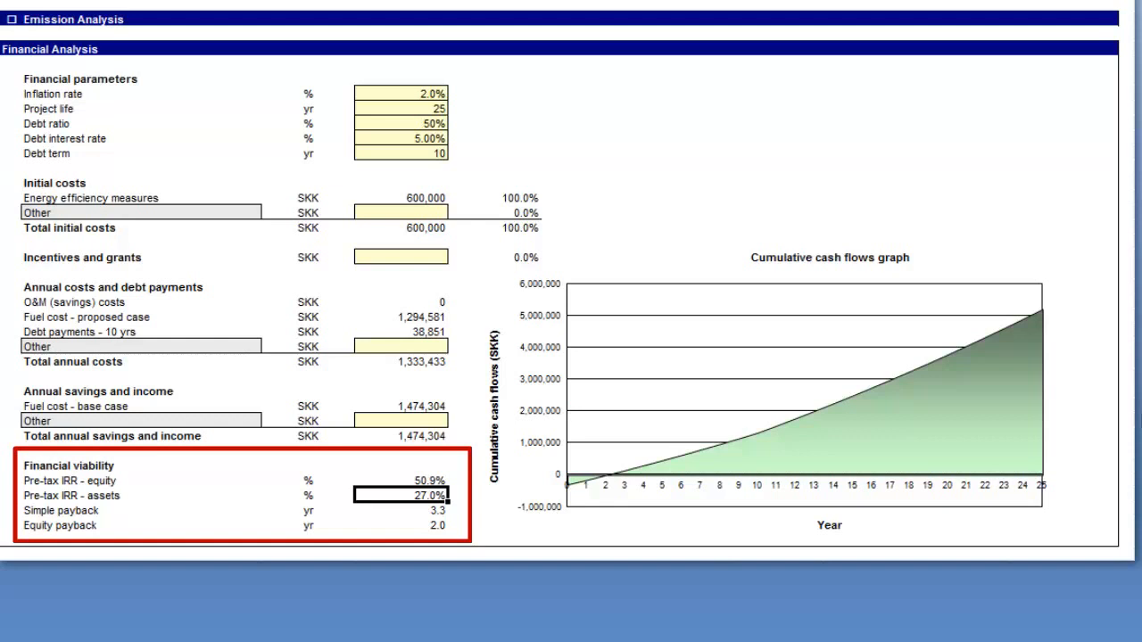
{"action": "left_click", "coordinate": [401, 510]}
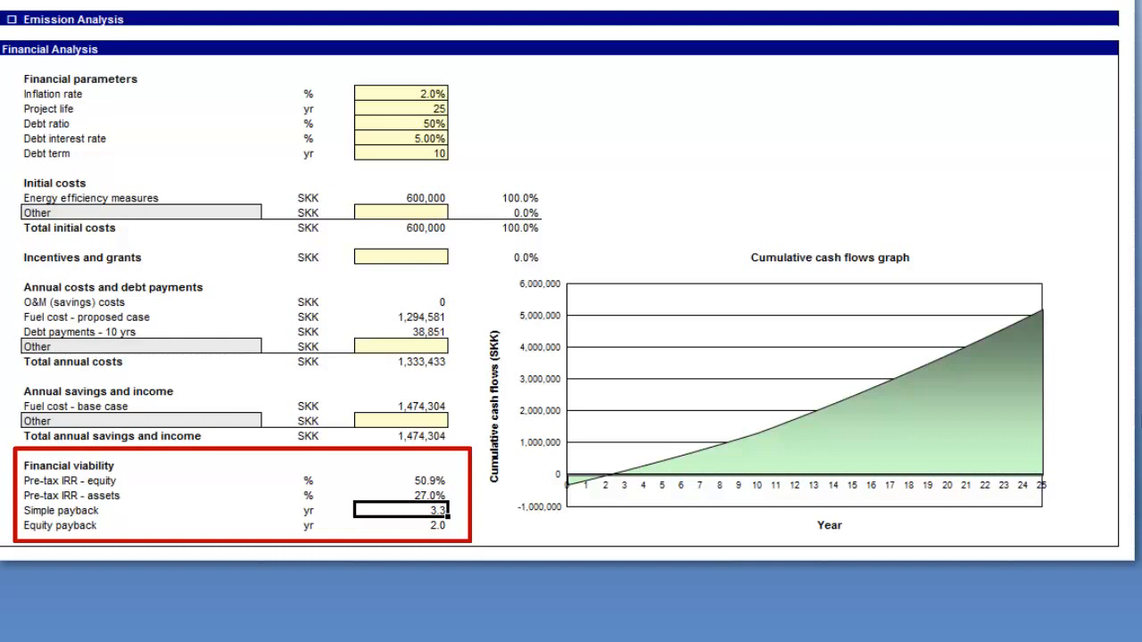
{"action": "left_click", "coordinate": [401, 525]}
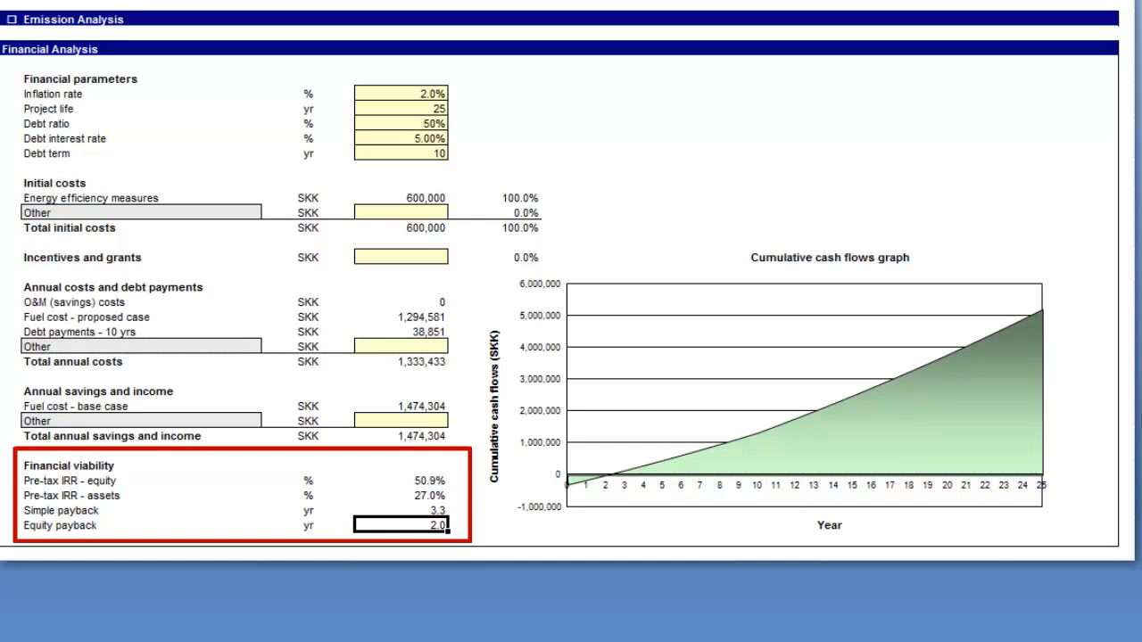
{"action": "left_click", "coordinate": [867, 257]}
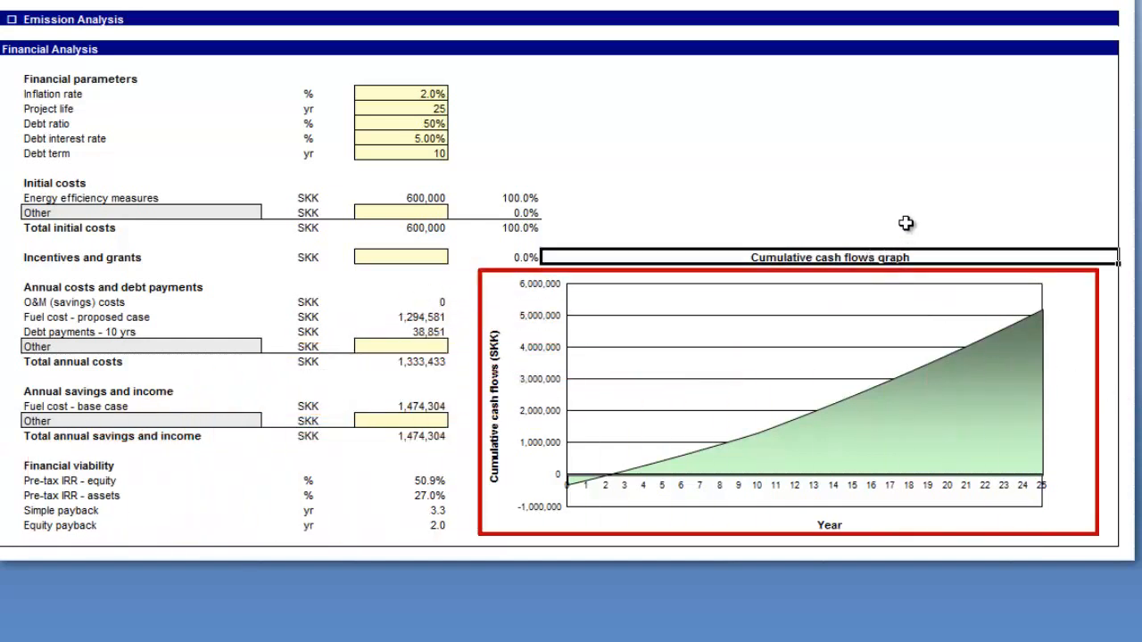